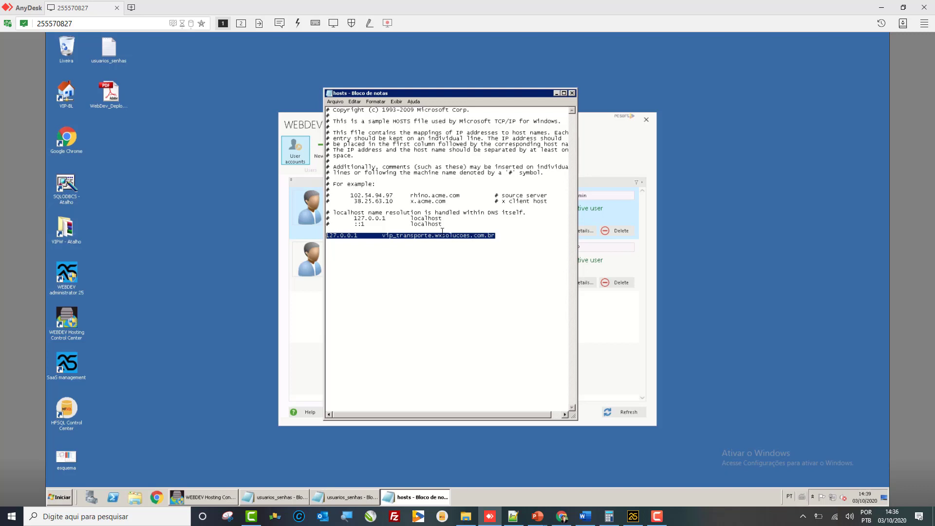
- Close the hosts file and open the Internet Information Services (IIS) manager maximized
left_click(572, 92)
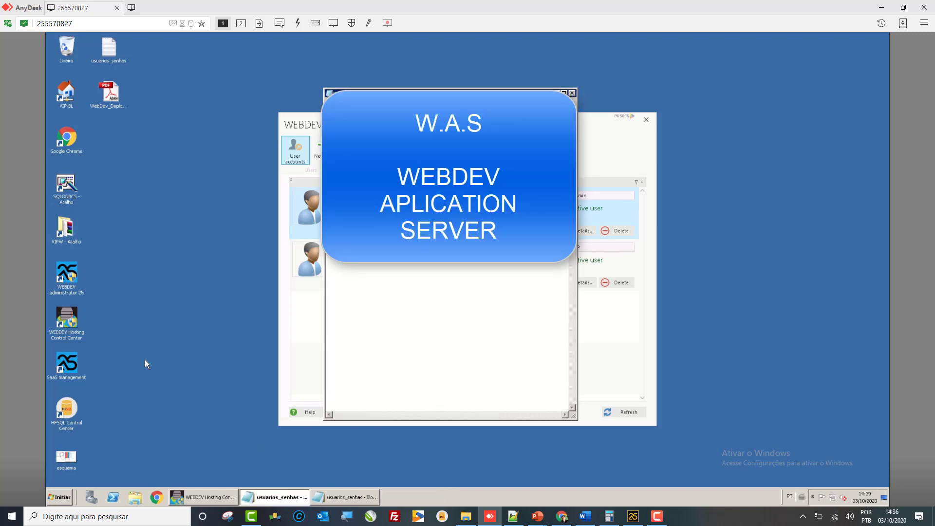
left_click(60, 497)
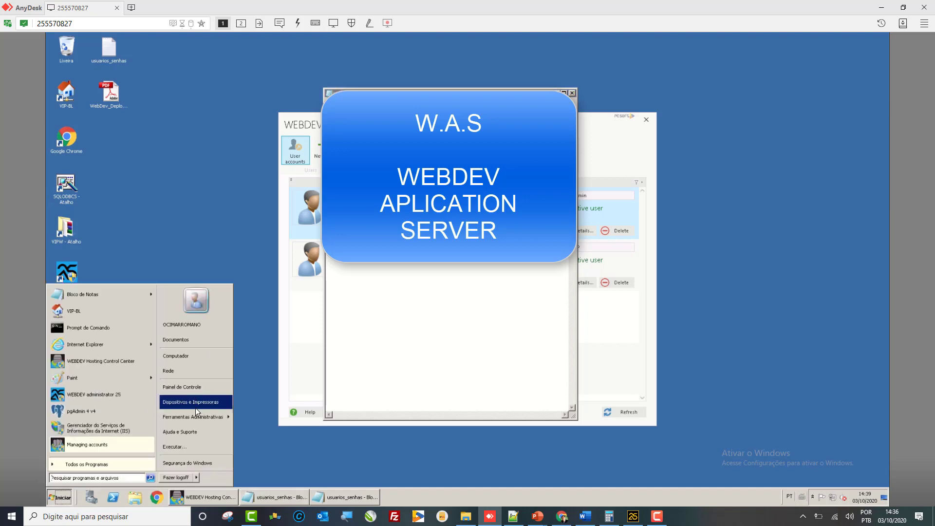
mouse_move(198, 415)
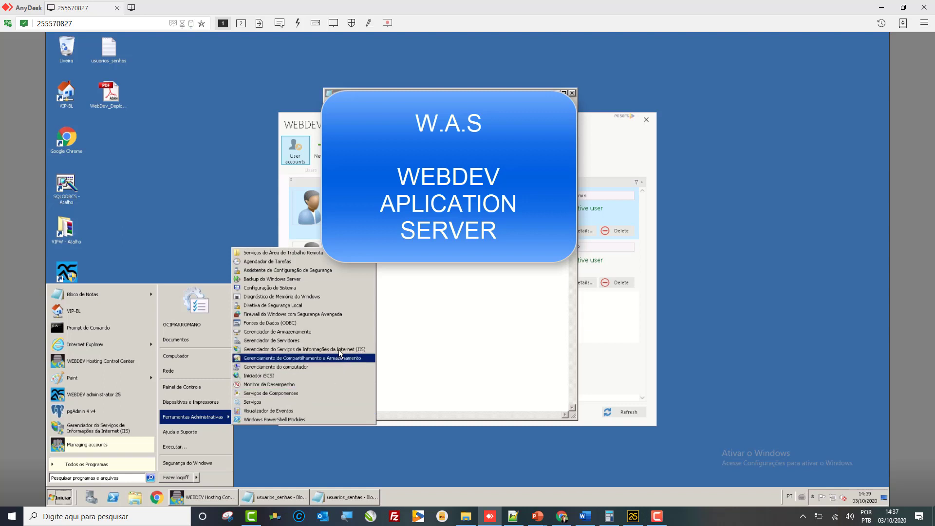
left_click(343, 348)
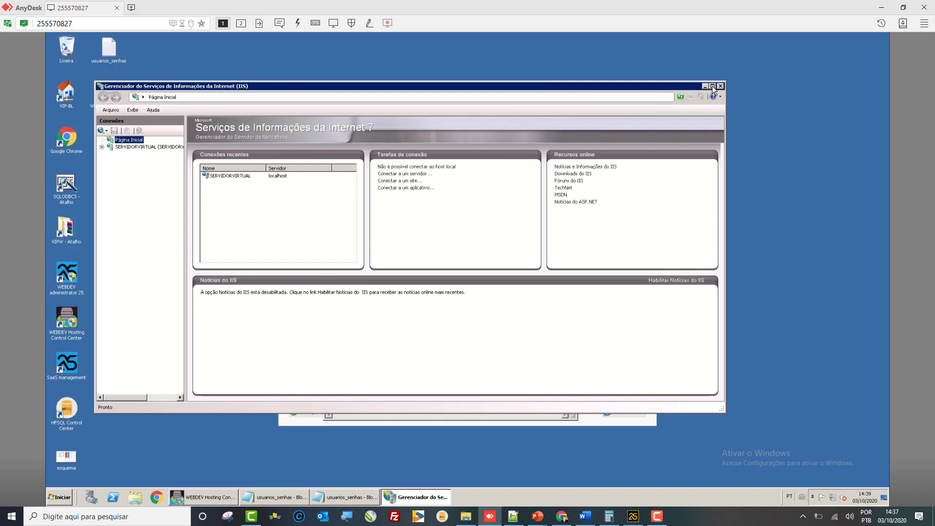
left_click(712, 86)
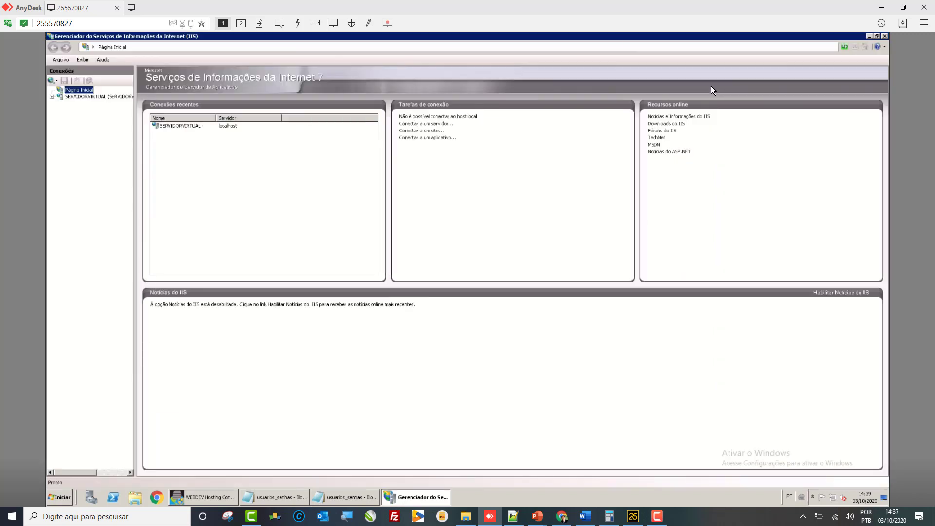
- Open the Default Web Site under the server's Sites, browse it on port 80 and return to the IIS manager
left_click(57, 97)
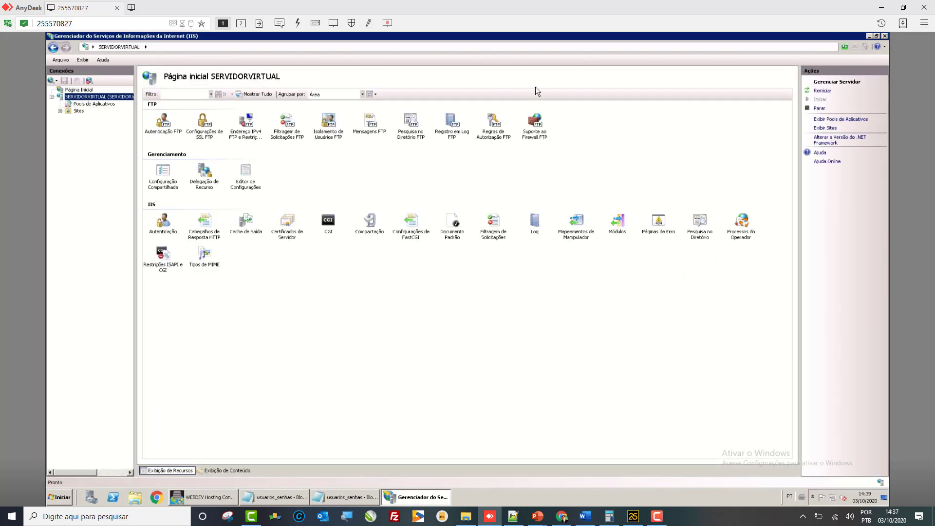
left_click(85, 104)
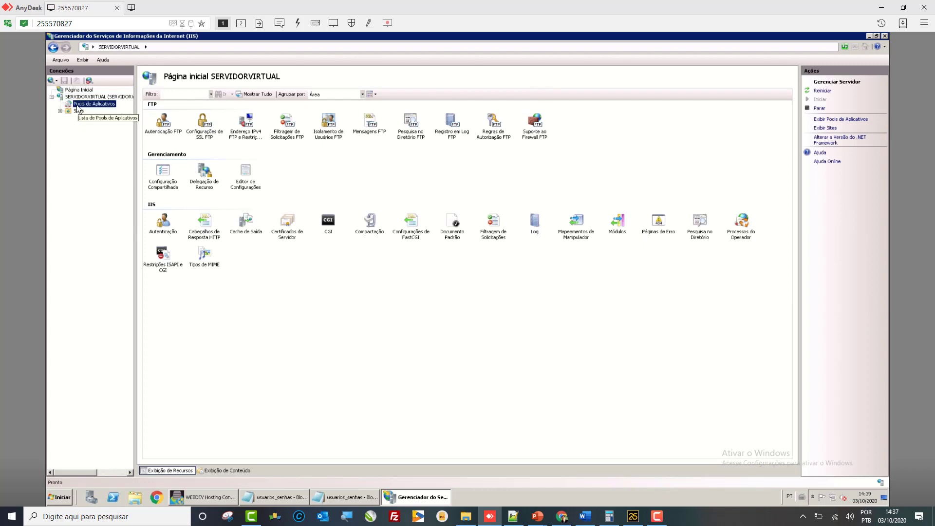
left_click(79, 111)
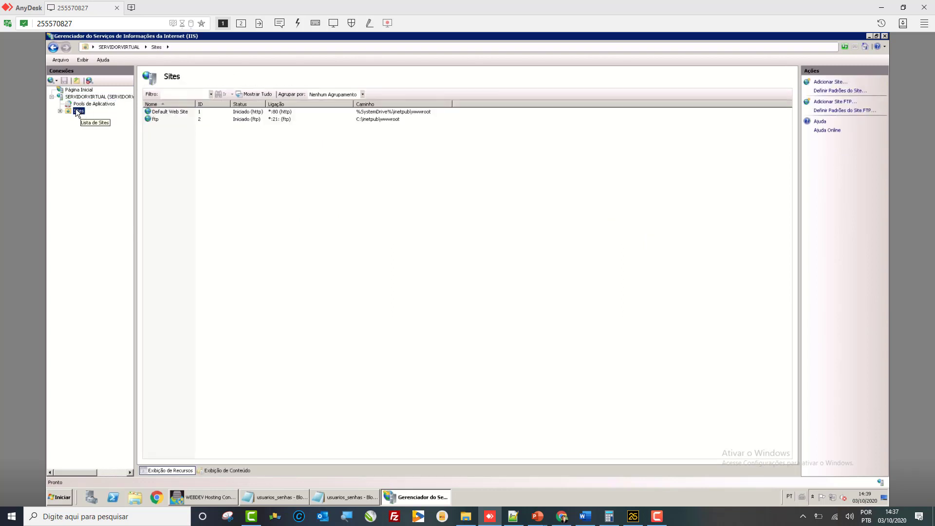
double_click(80, 112)
left_click(84, 118)
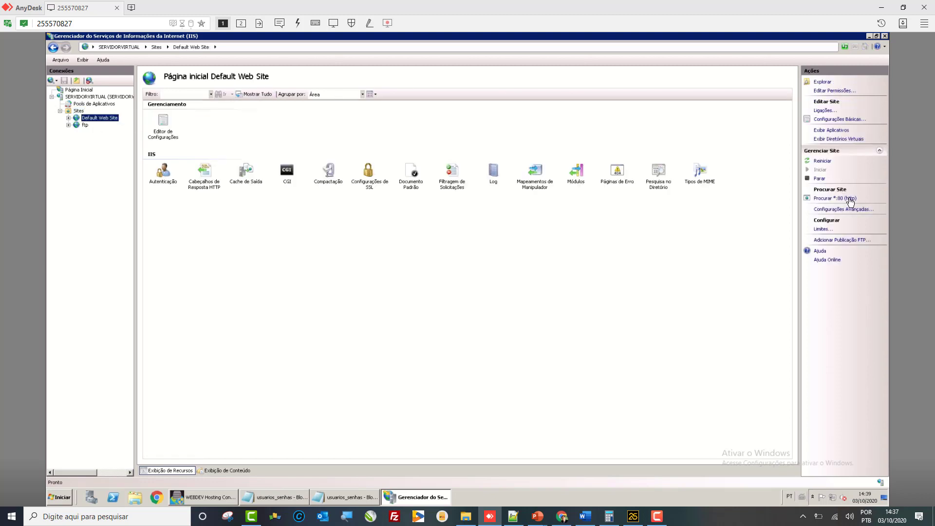
left_click(845, 199)
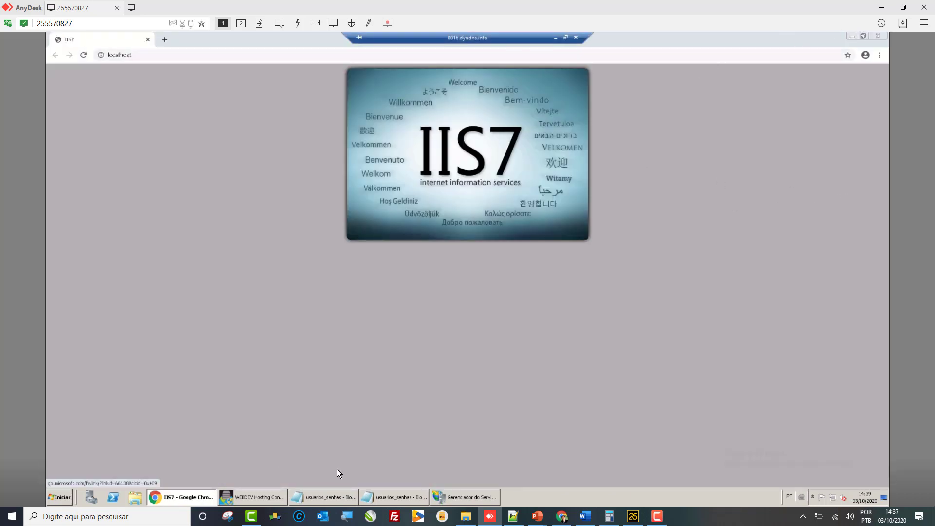
left_click(457, 493)
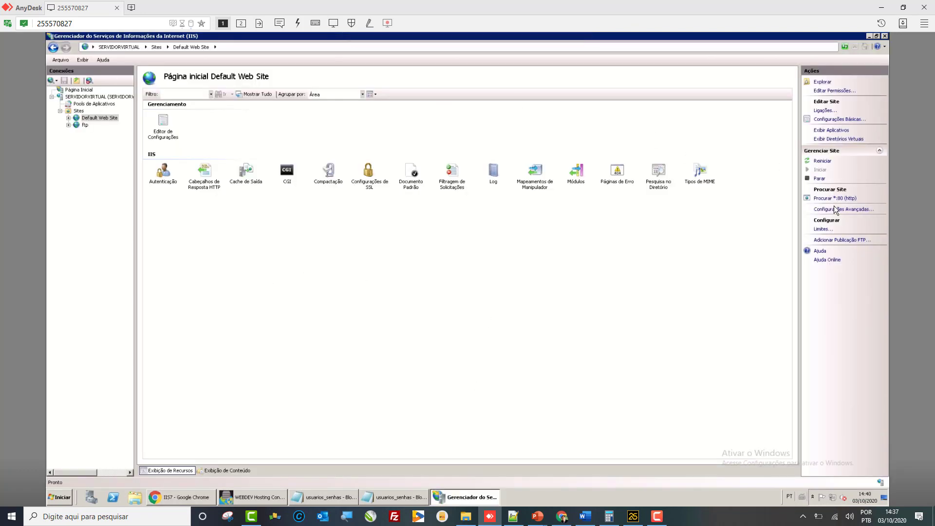
- Test the connection from the Default Web Site's basic settings and close the test results
left_click(837, 120)
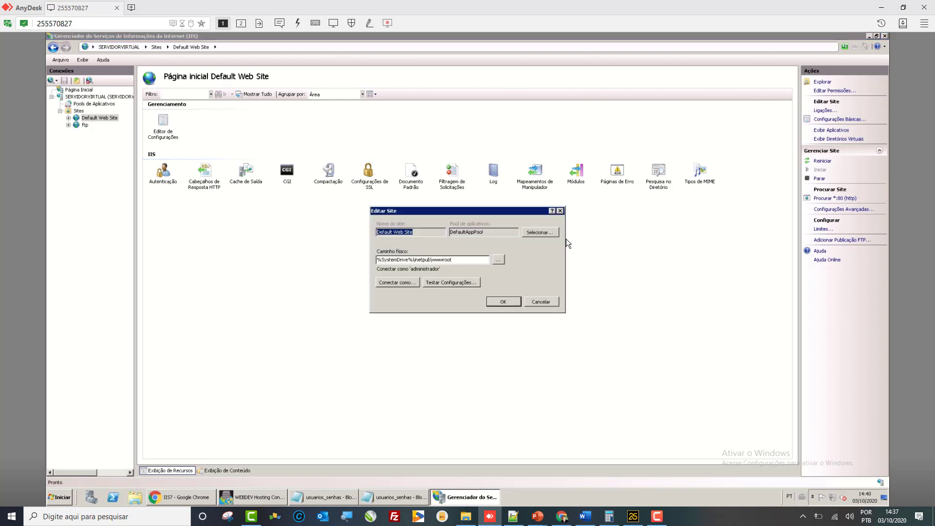
left_click(452, 283)
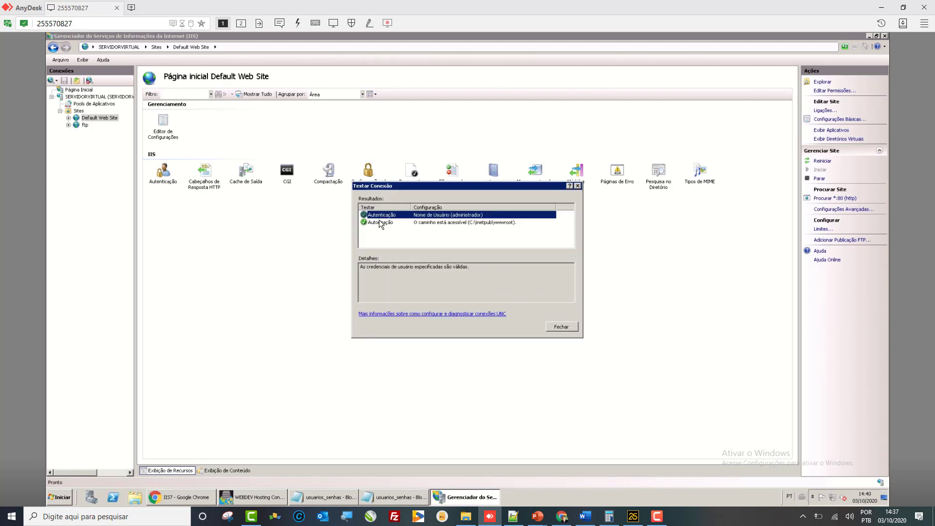
left_click(562, 329)
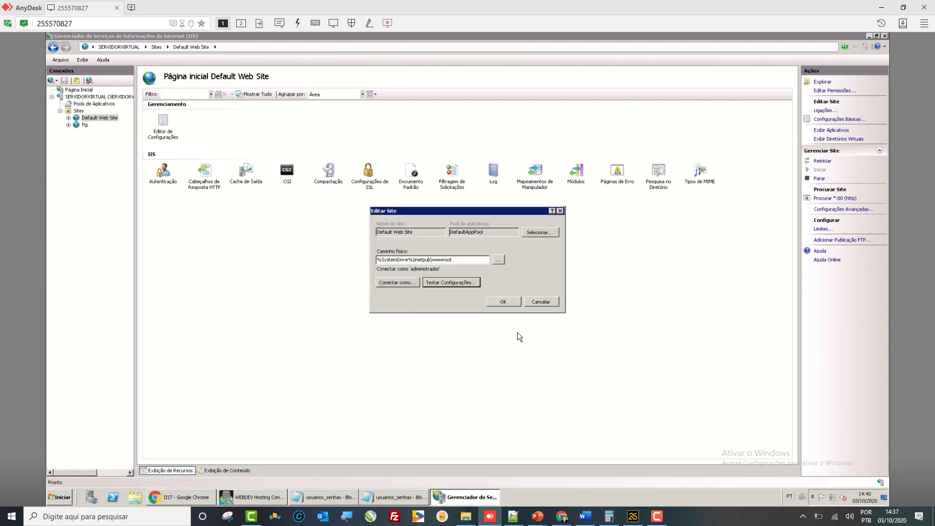
- Check which user the site's physical path connects as, leaving the credentials dialog without changes
left_click(386, 282)
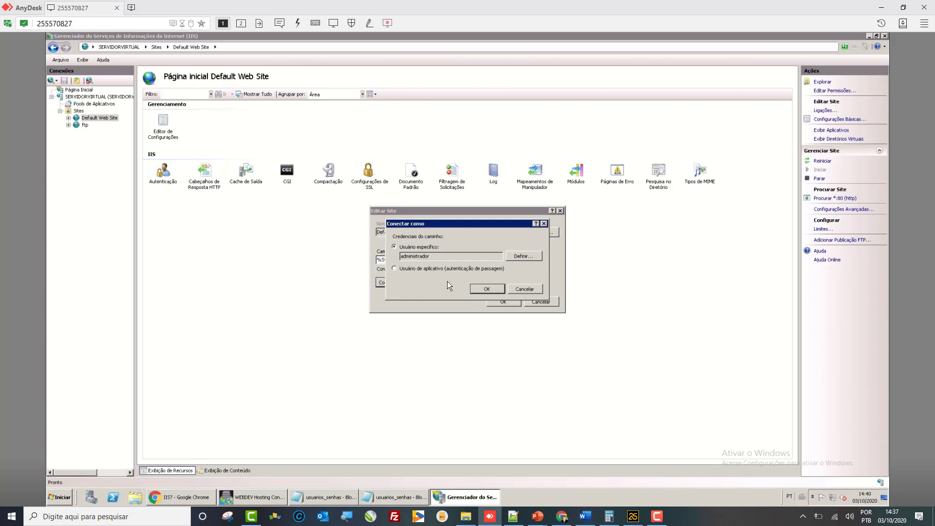
left_click(55, 499)
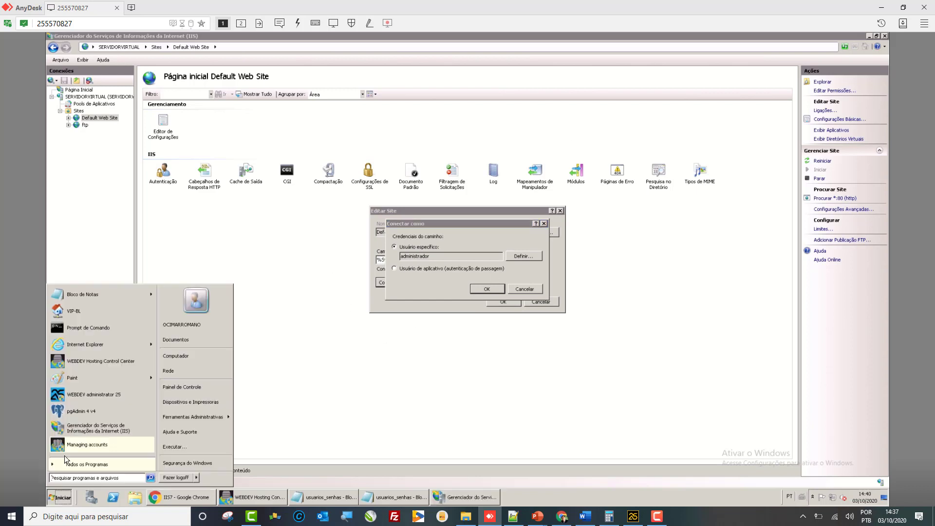
left_click(455, 279)
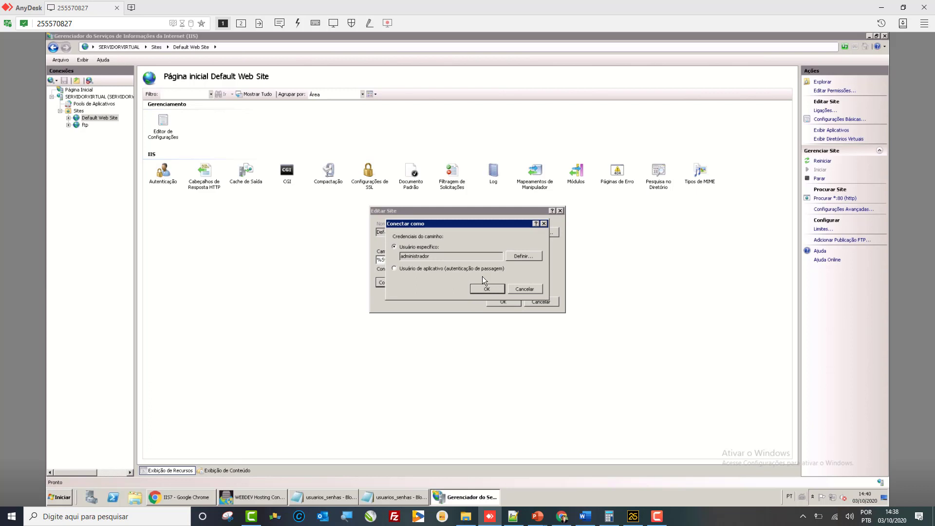
left_click(526, 289)
- Test the site's connection again, check its physical path and leave the basic settings without changes
left_click(455, 283)
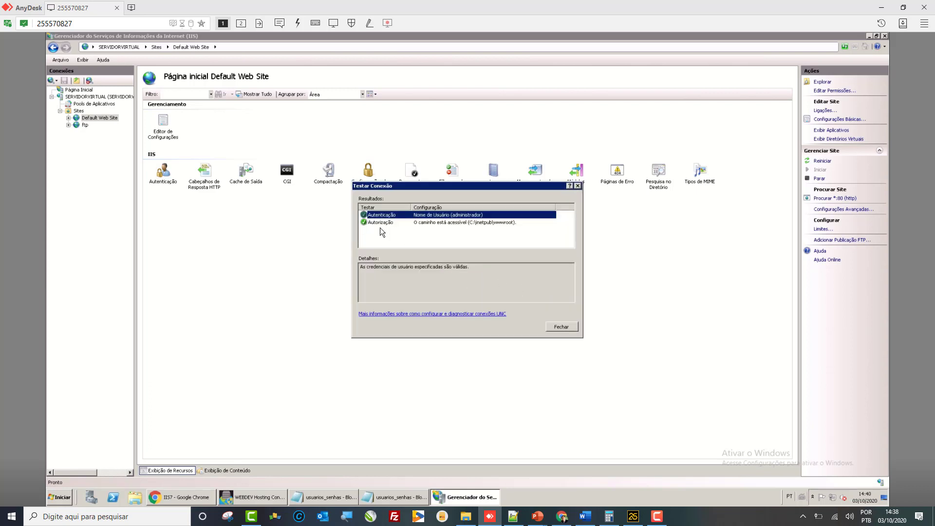
left_click(560, 328)
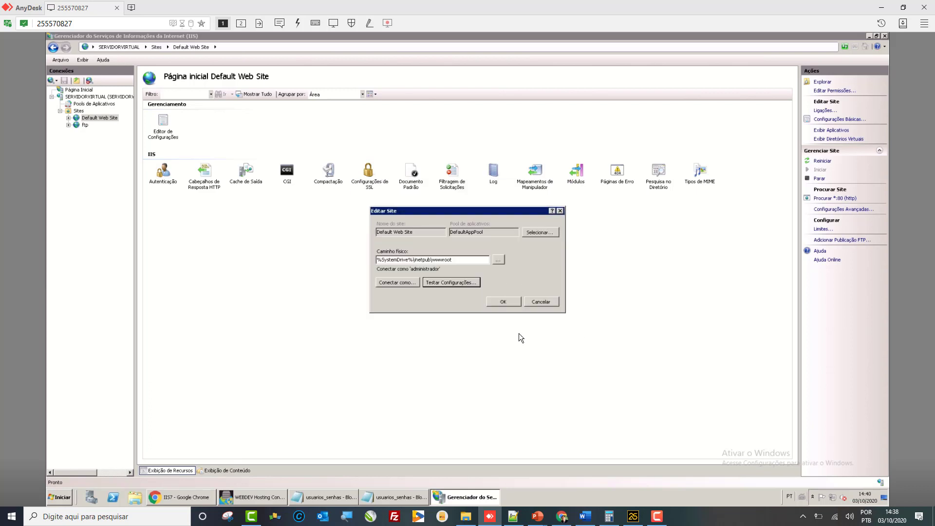
left_click_drag(456, 259, 368, 259)
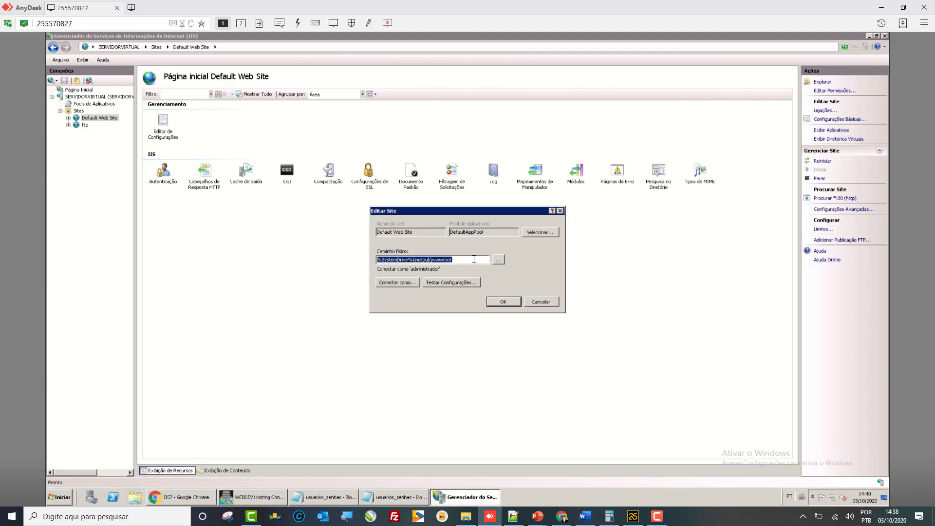
left_click(541, 303)
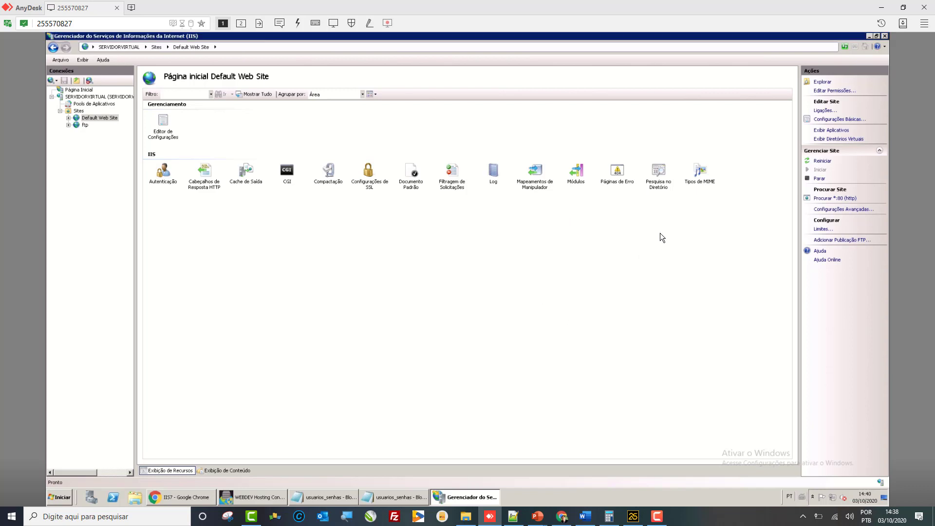
- Review the Default Web Site's existing http binding and close the site bindings list
left_click(826, 110)
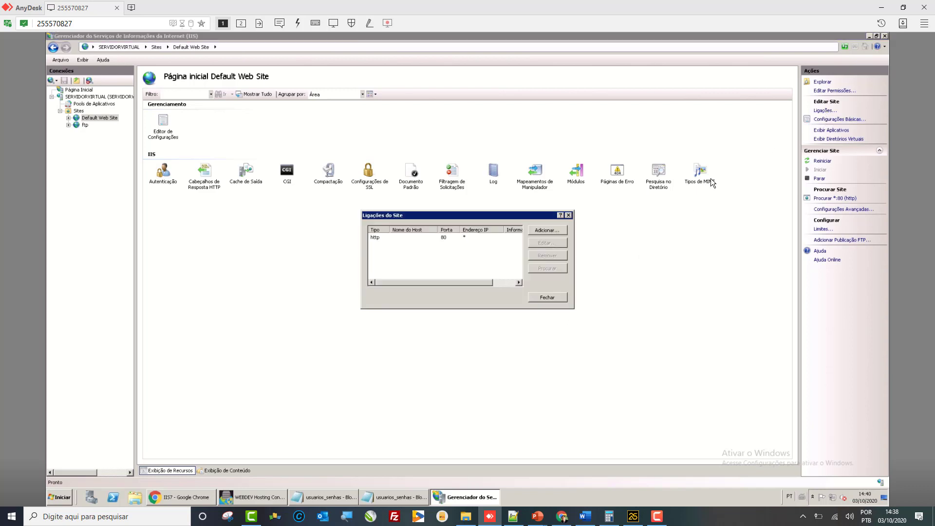
left_click(441, 238)
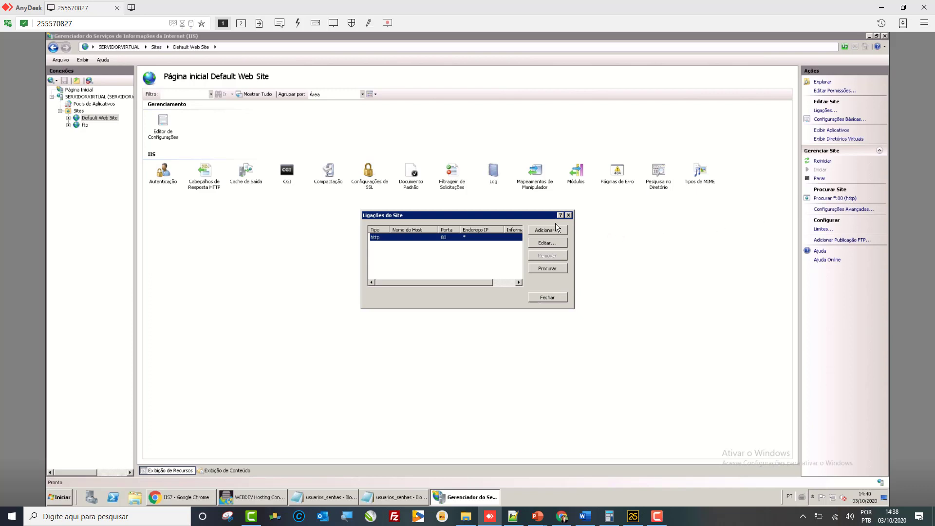
left_click(548, 298)
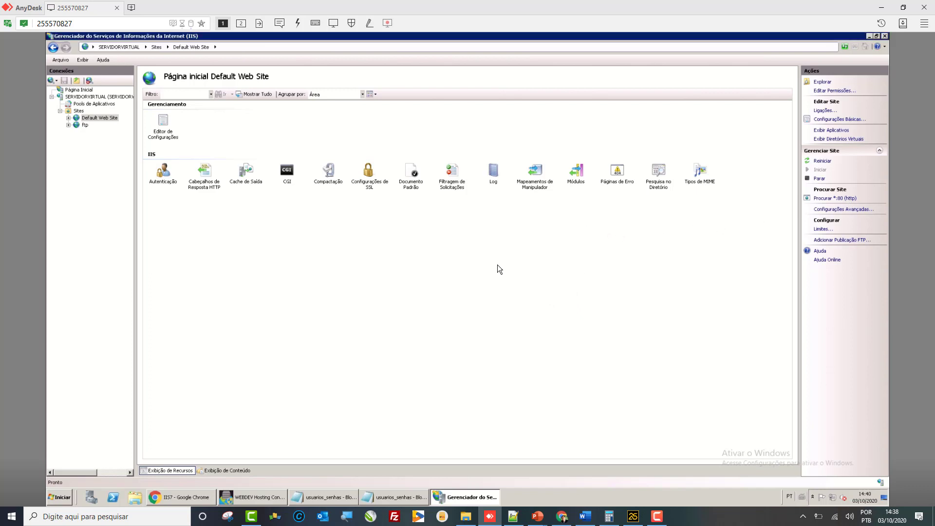
- Expand the Default Web Site, view its Vip folder and WS_VIP_WEB virtual directory, and return to the site's home page
left_click(68, 118)
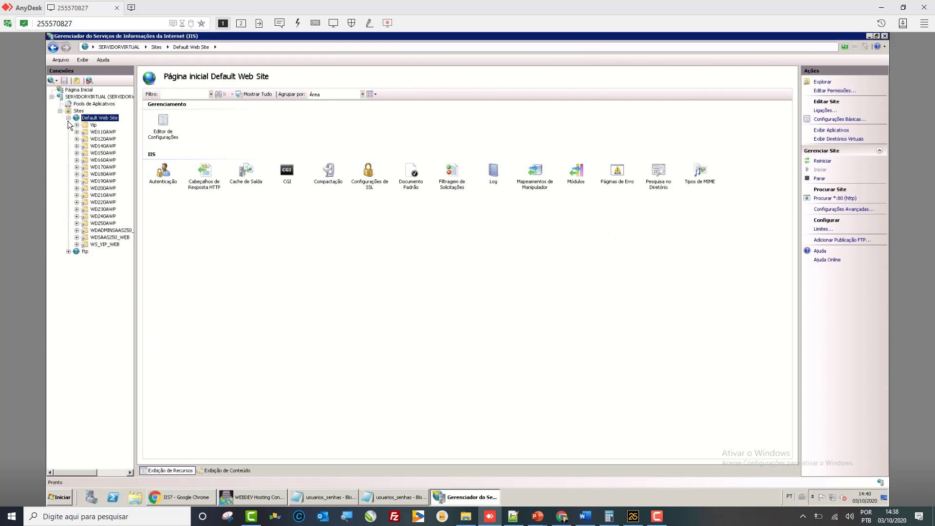
left_click(86, 126)
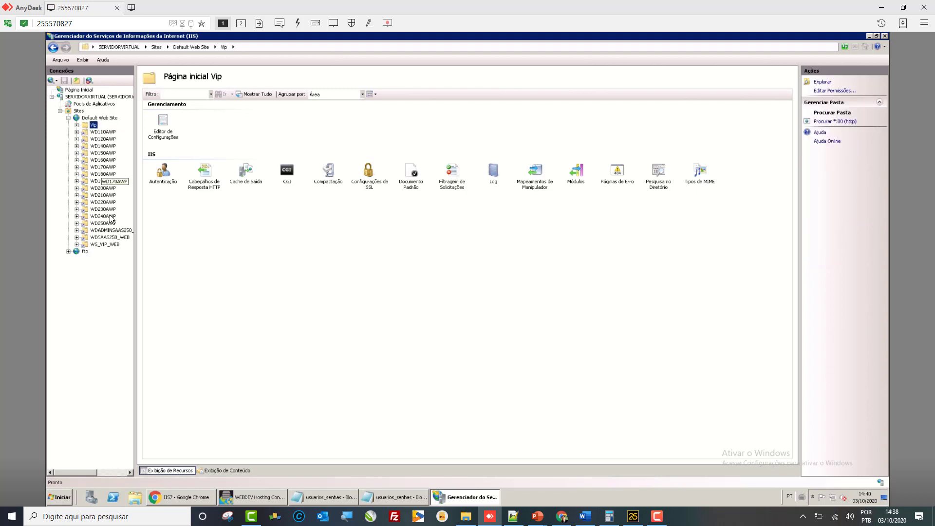
left_click(112, 245)
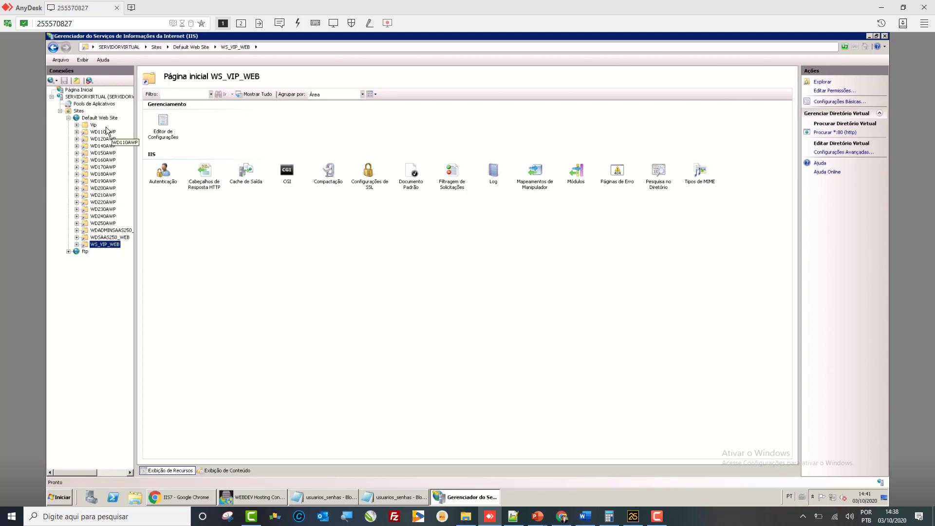
left_click(86, 119)
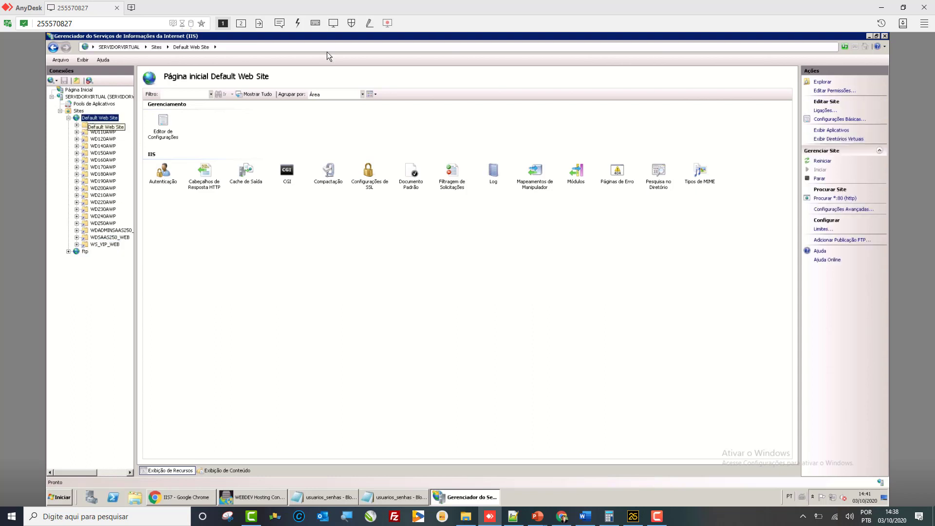
- Add an http binding on port 81 to the Default Web Site with no host name and all unassigned IP addresses
left_click(825, 110)
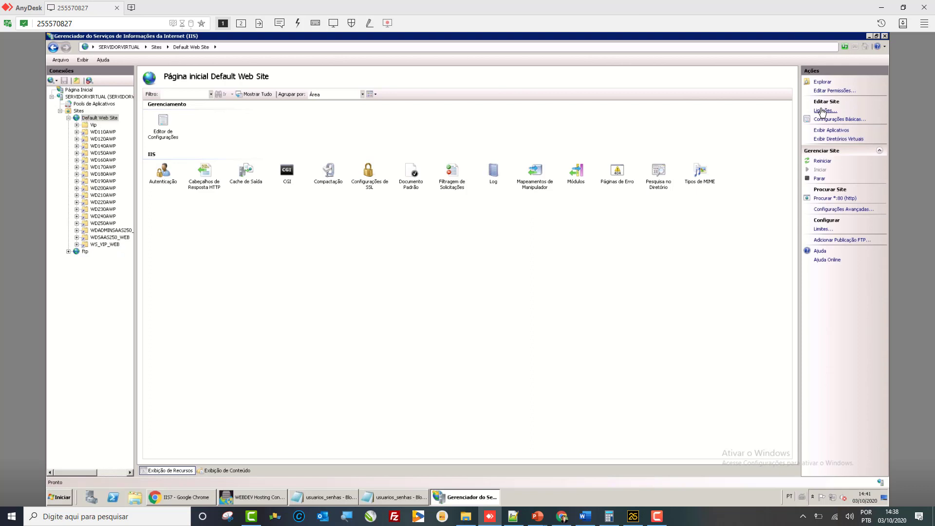
left_click(536, 232)
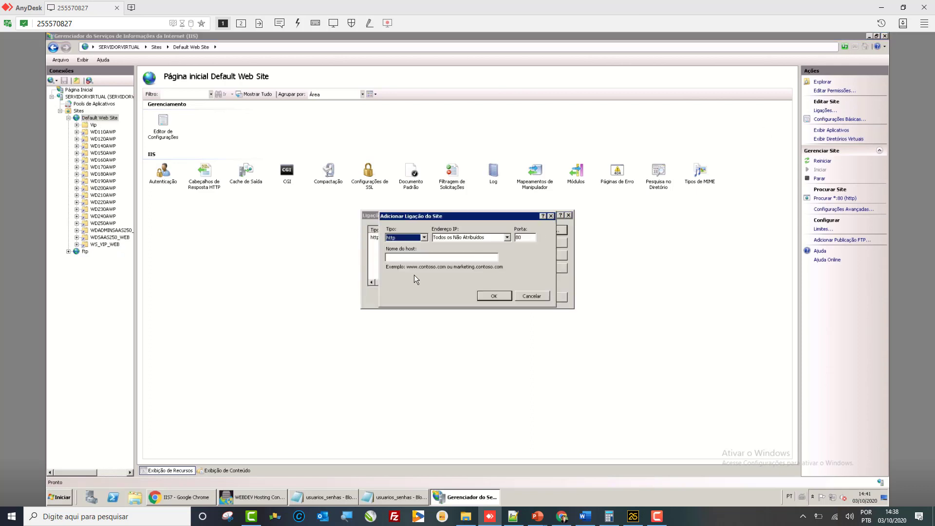
left_click(529, 241)
left_click(419, 257)
left_click(494, 297)
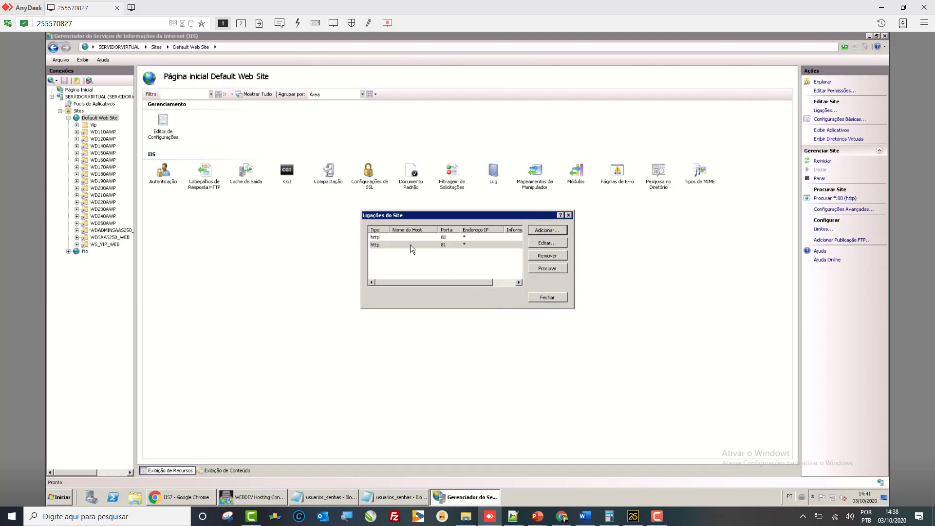
left_click(406, 239)
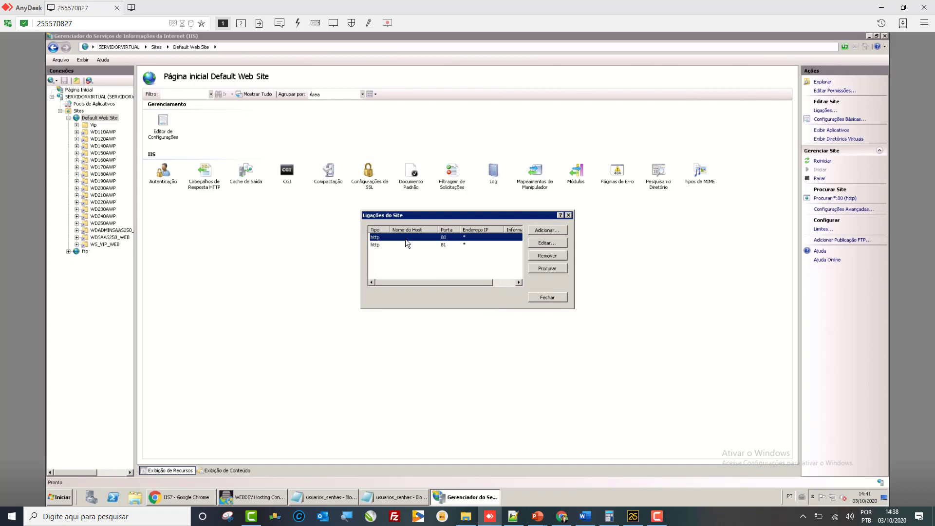
left_click(414, 250)
left_click(411, 246)
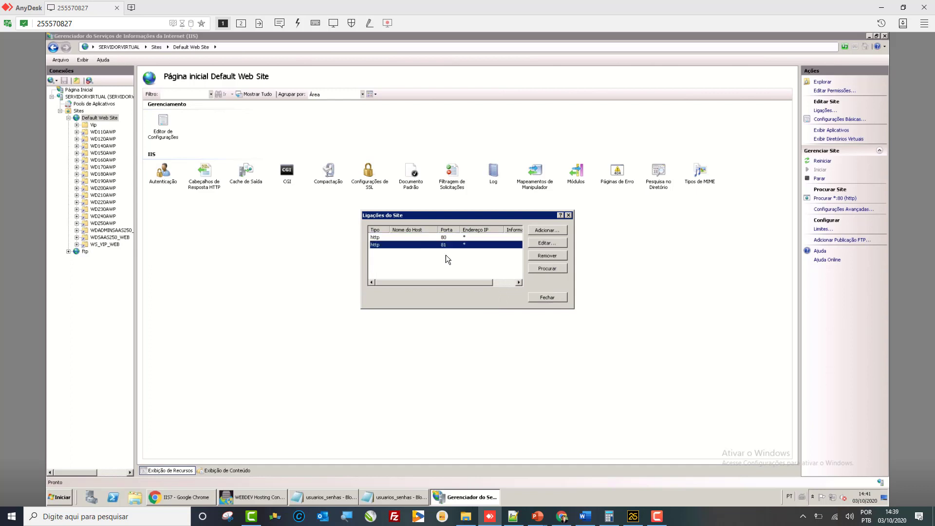
left_click(547, 299)
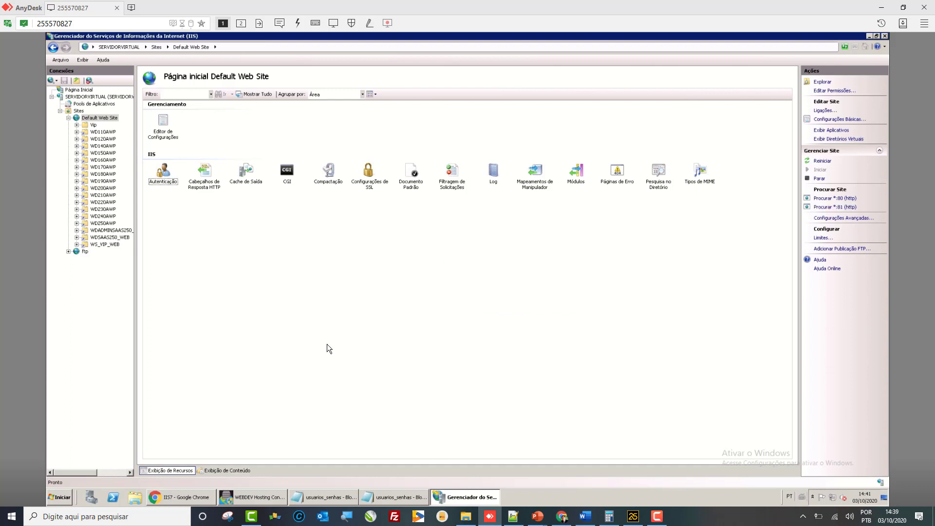
- Review the ftp site's existing binding and close the site bindings list
left_click(85, 251)
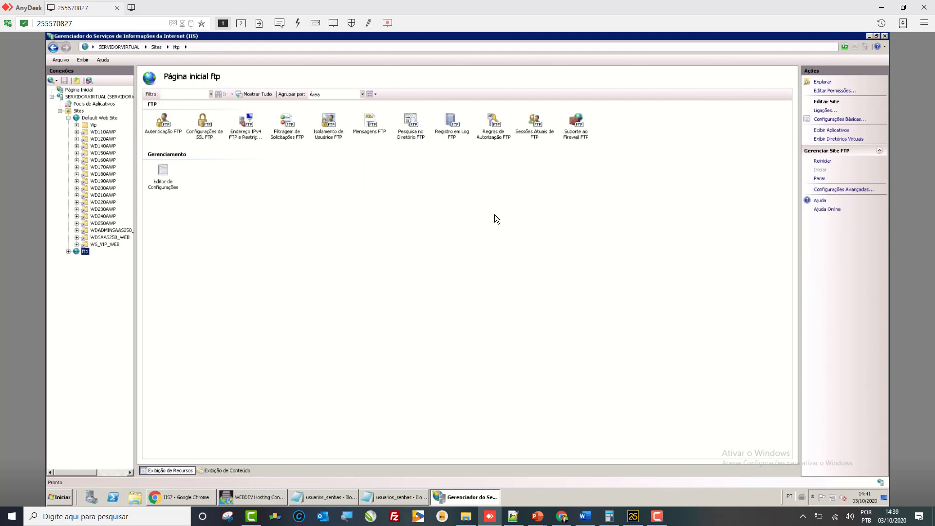
left_click(824, 110)
left_click(427, 240)
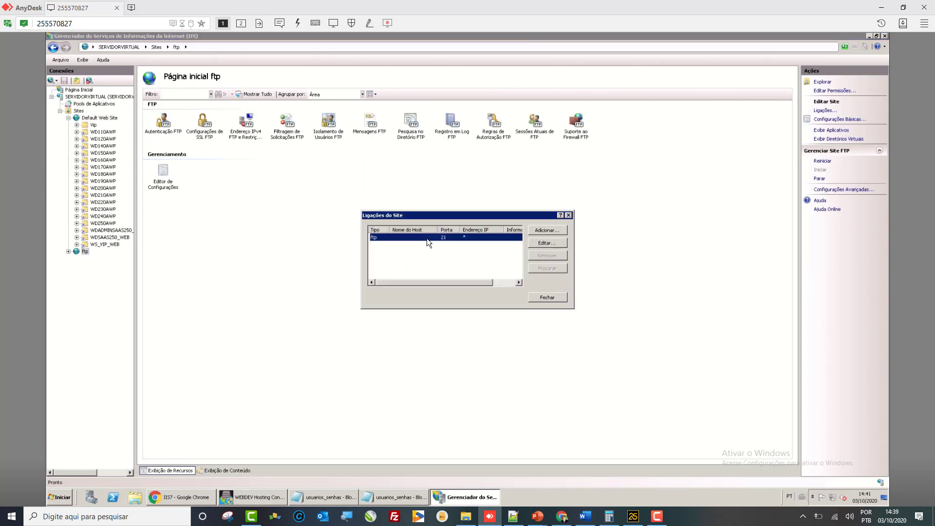
left_click(550, 299)
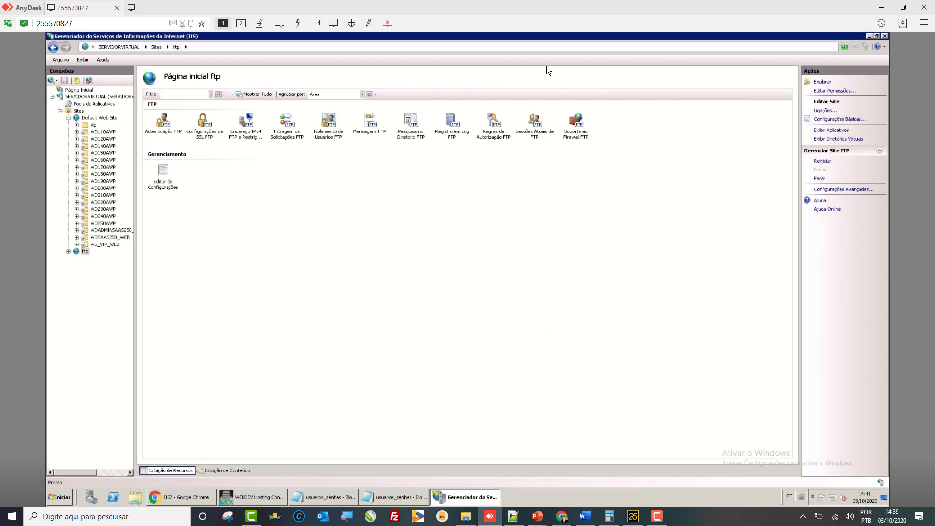
left_click(545, 47)
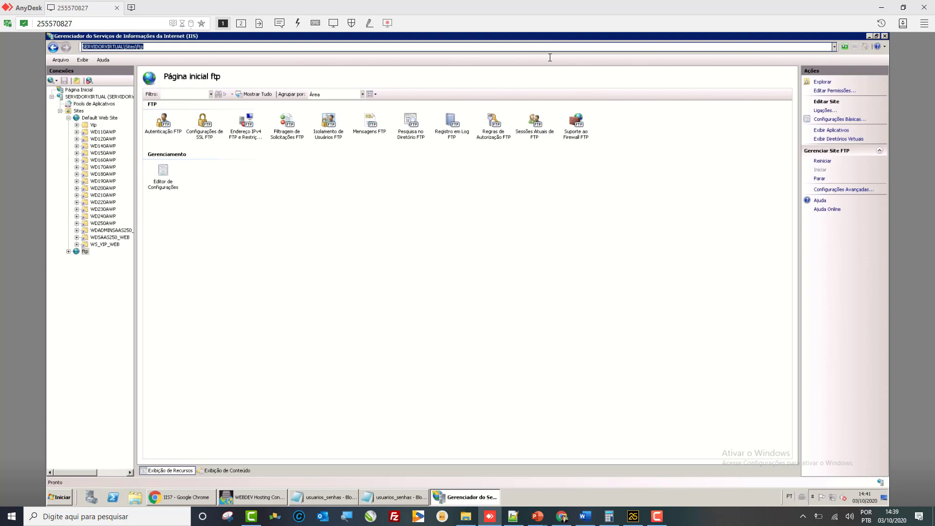
type("ft")
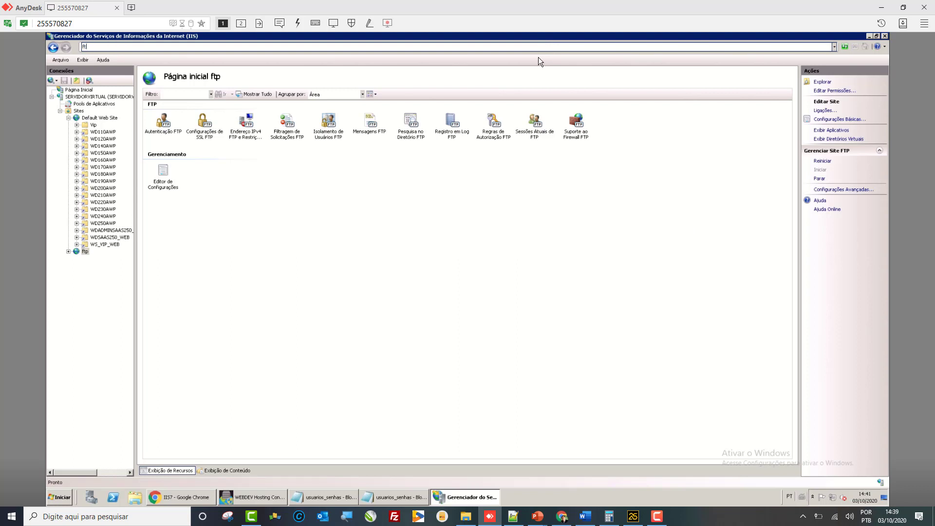
type("p:qqlocalho")
key("Escape")
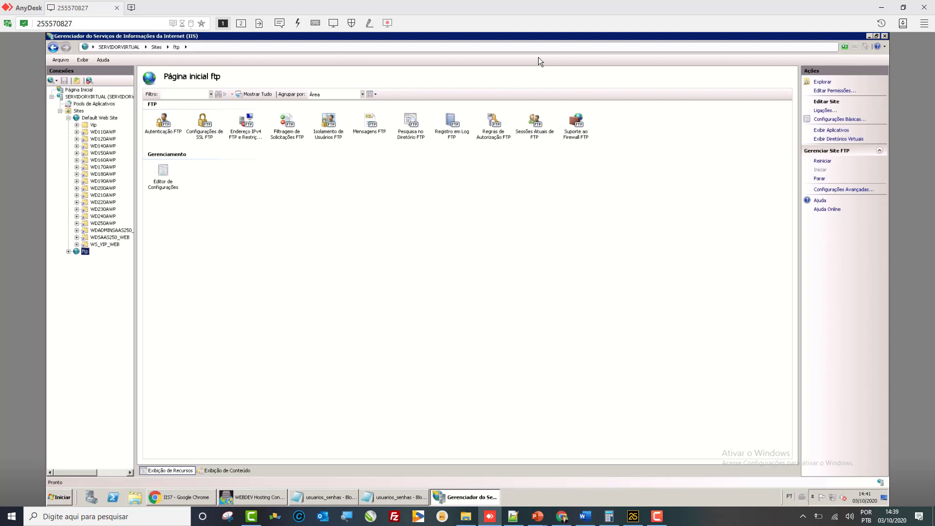
- Try to open the address ftp://localhost from within IIS Manager
left_click(448, 46)
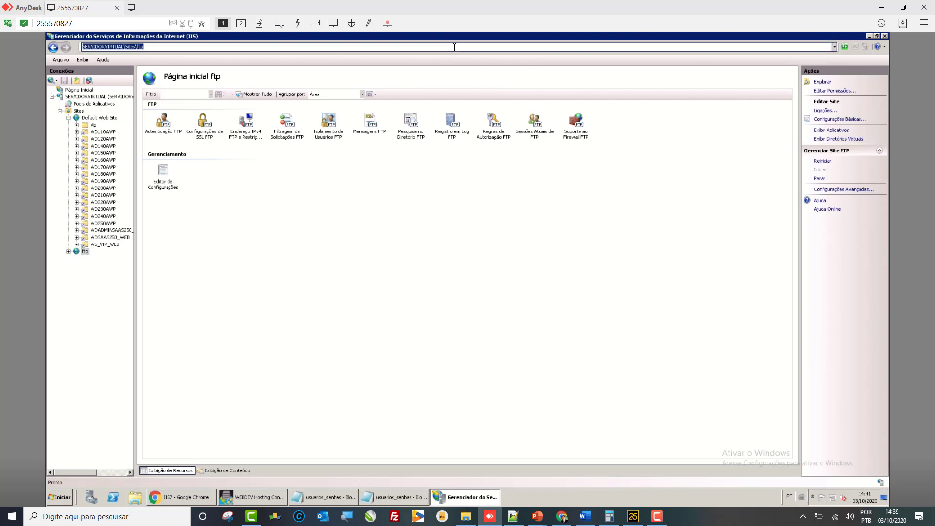
type("ftp")
key("alt")
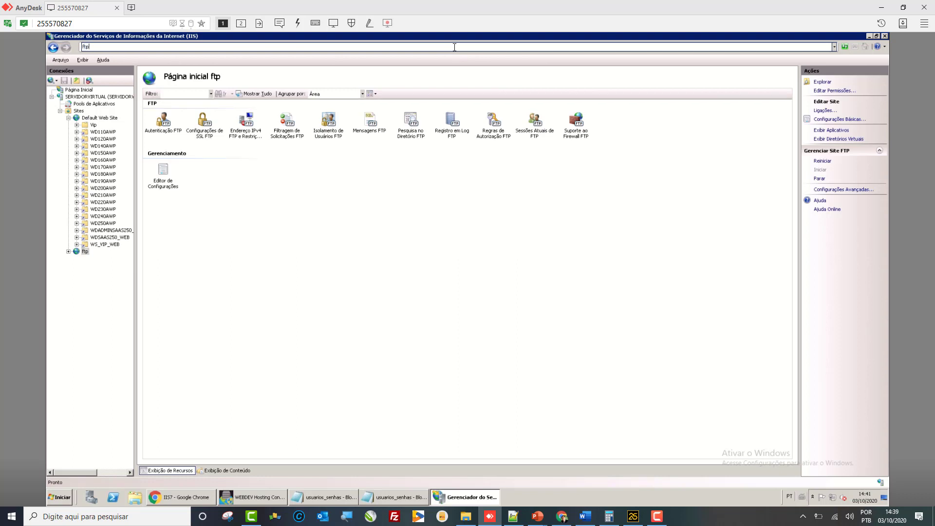
type("://localhost")
key("Return")
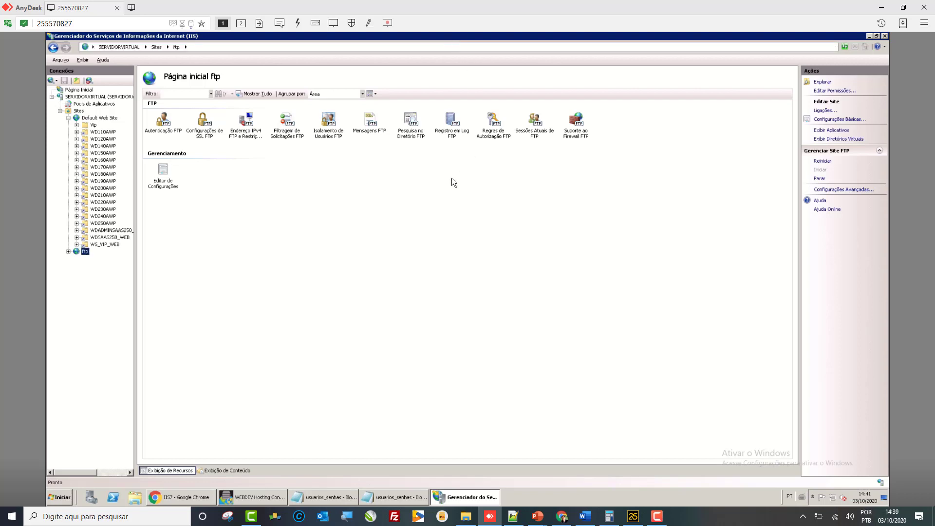
- Switch to Chrome, open ftp://localhost and log in with the saved credentials to view the FTP root listing
mouse_move(461, 30)
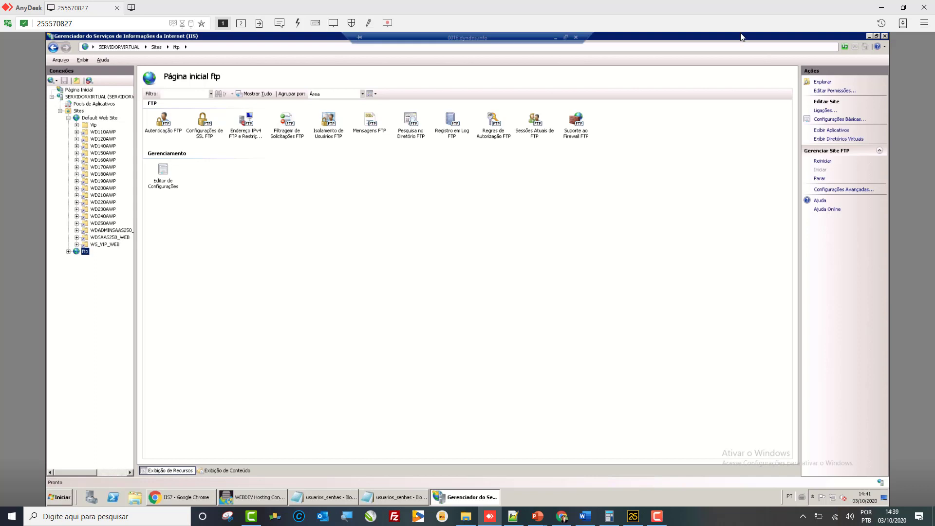
left_click(869, 36)
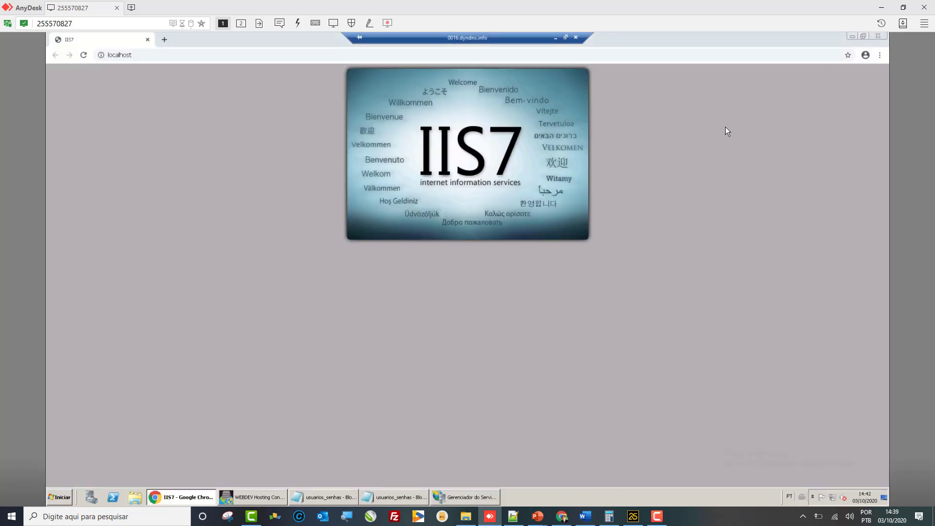
left_click(545, 58)
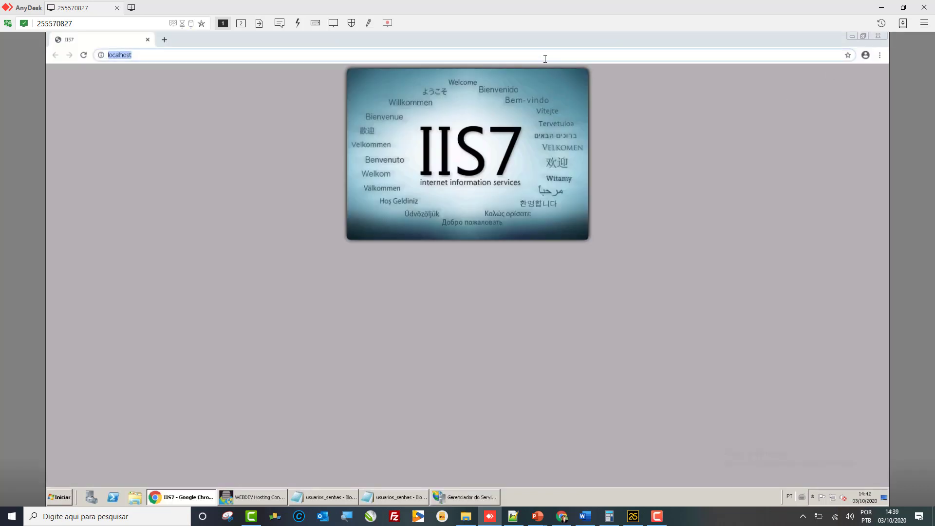
key("Home")
type("ftp")
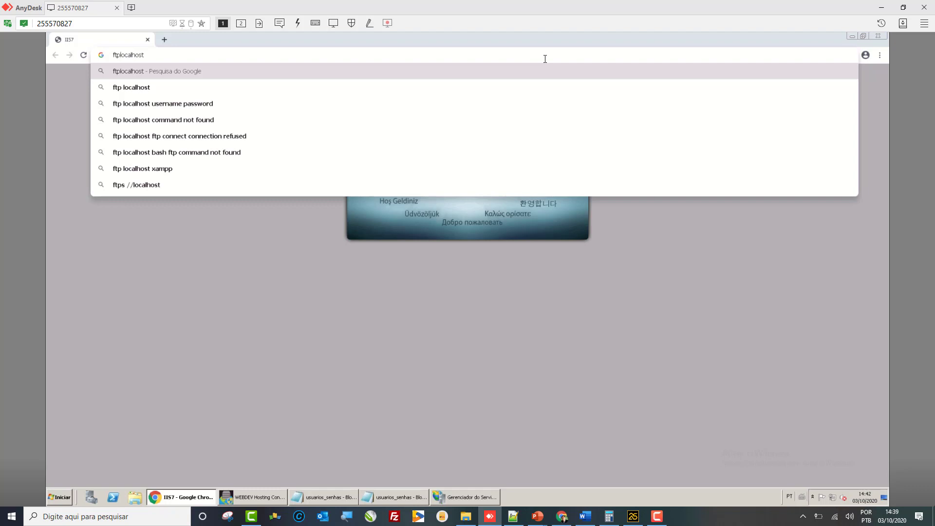
type("://")
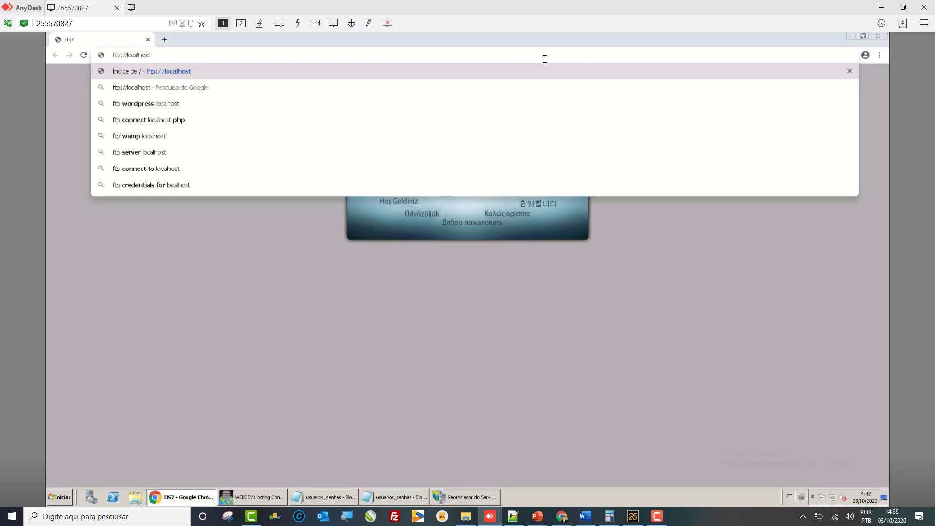
key("Return")
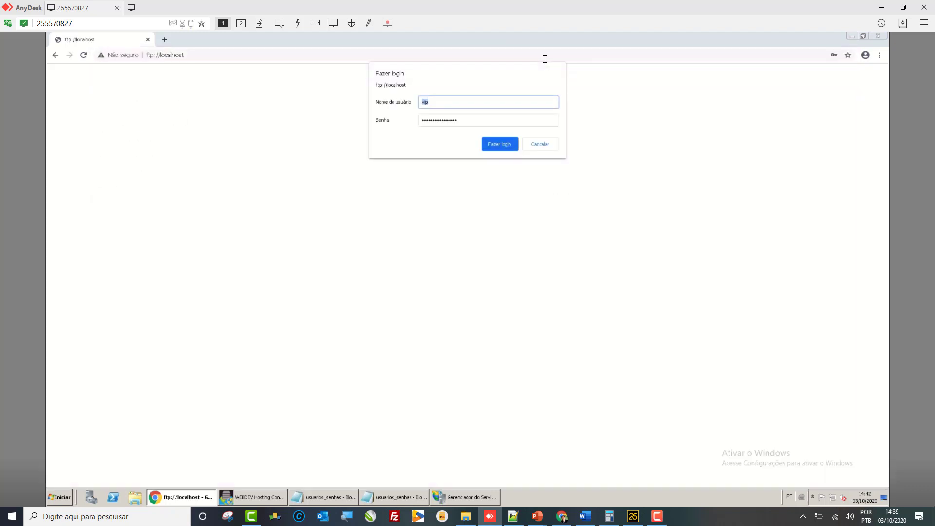
left_click(498, 144)
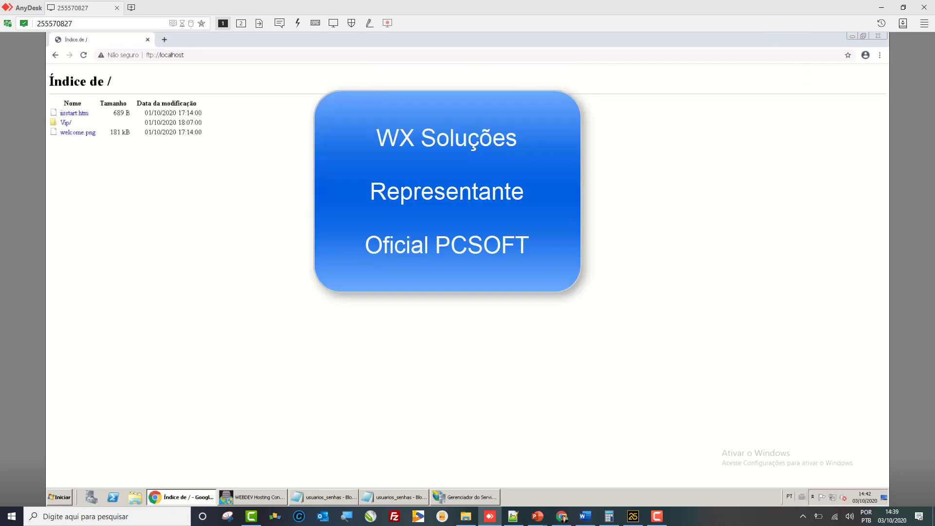
- Switch to WEBDEV administrator 25 and review its installed sites and webservices
left_click(852, 35)
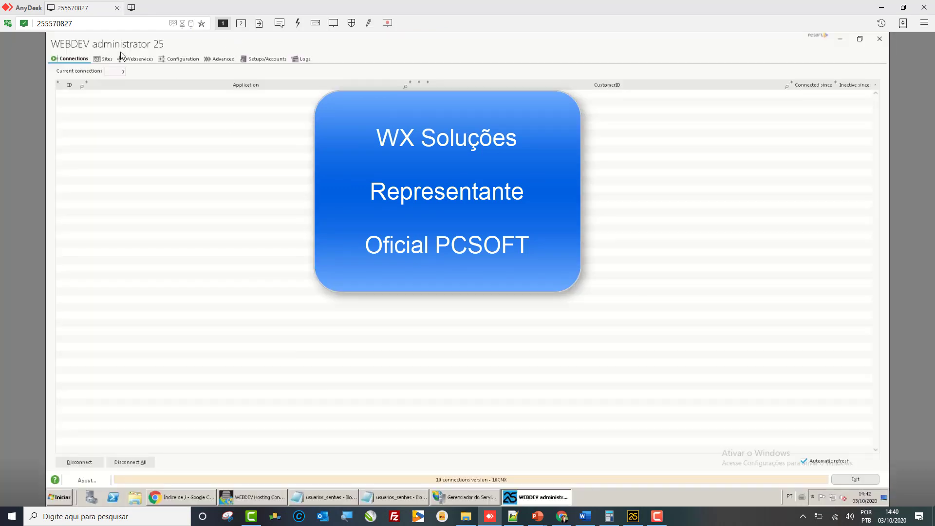
left_click(101, 59)
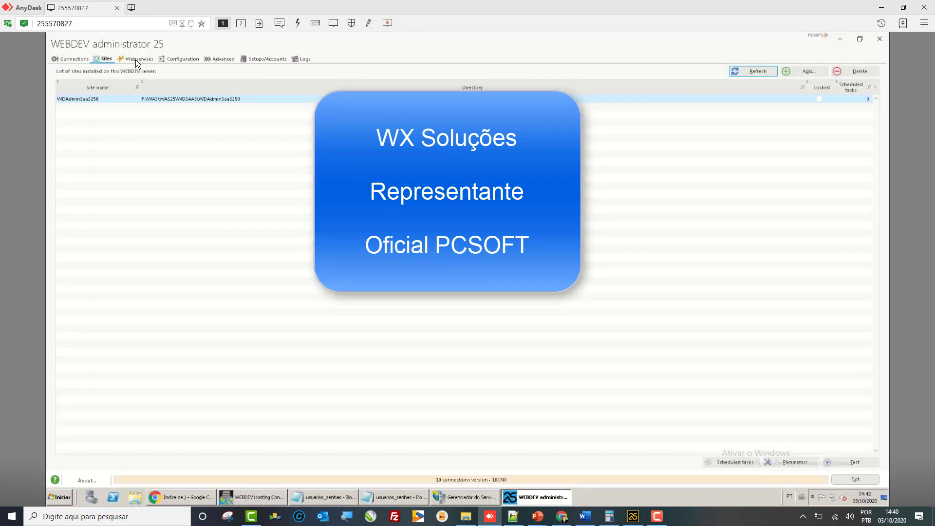
left_click(137, 60)
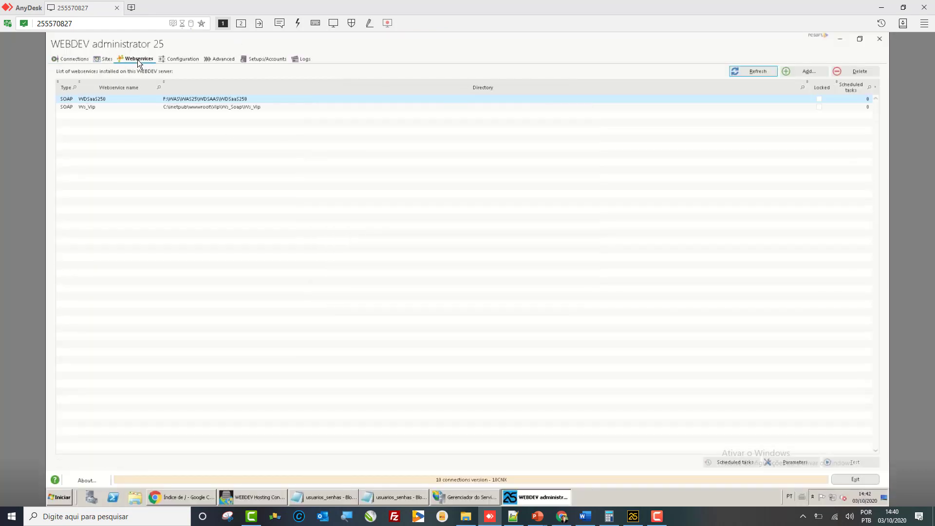
- Test the Ws_Vip webservice in the browser, view its ws_solcoleta operation and WSDL description, and return to WEBDEV administrator
left_click(87, 106)
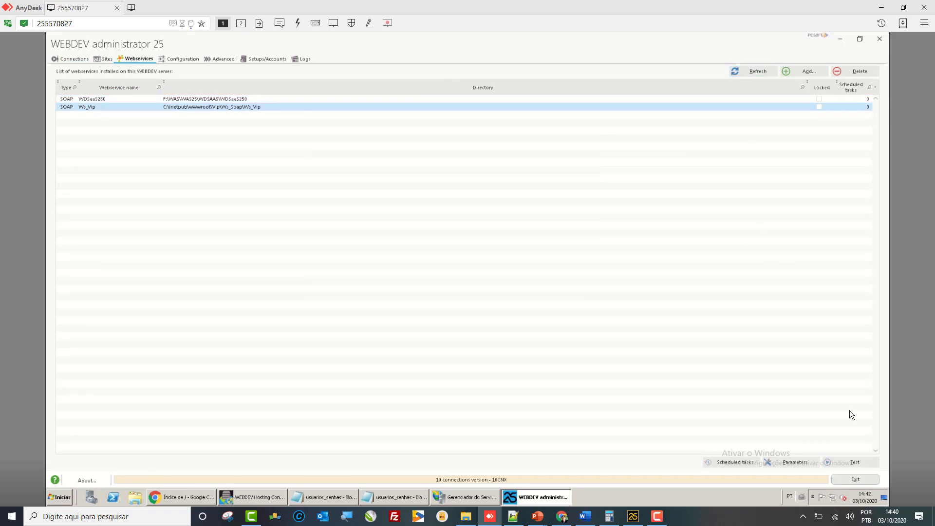
left_click(855, 461)
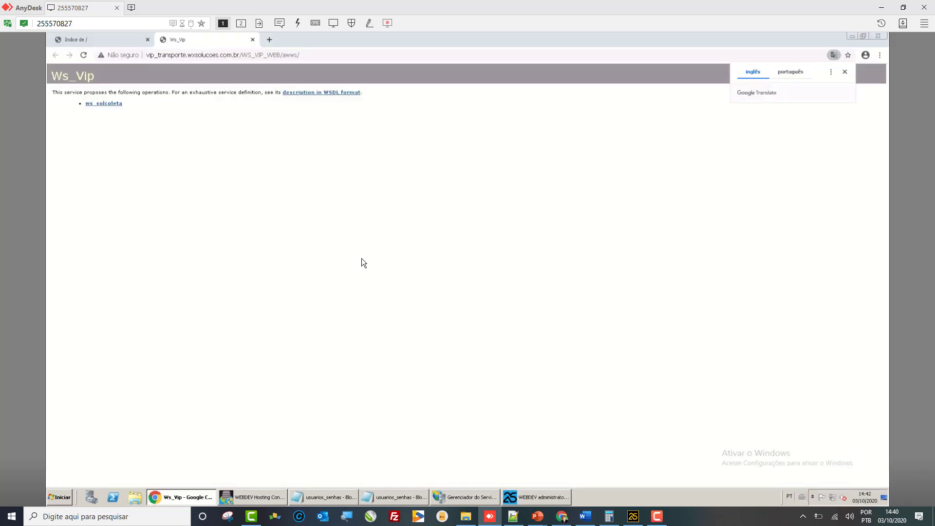
left_click(112, 104)
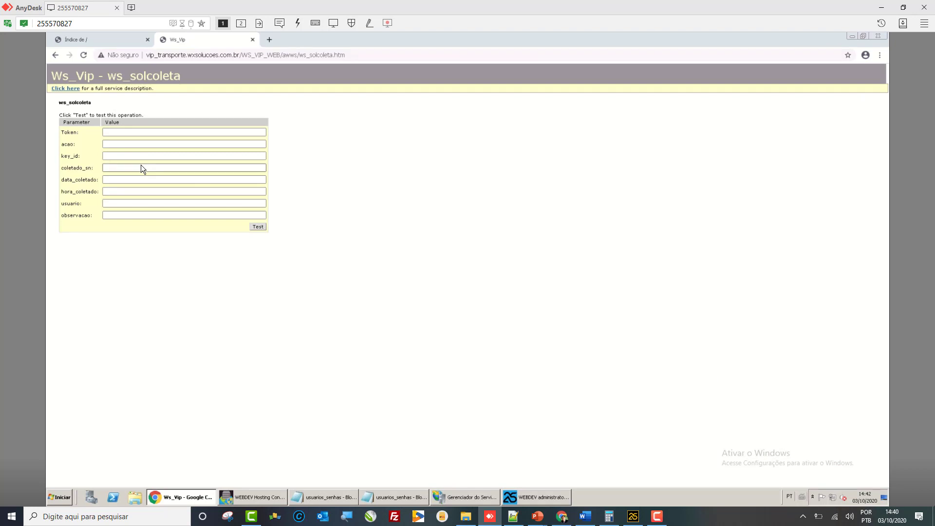
left_click(63, 89)
left_click(309, 94)
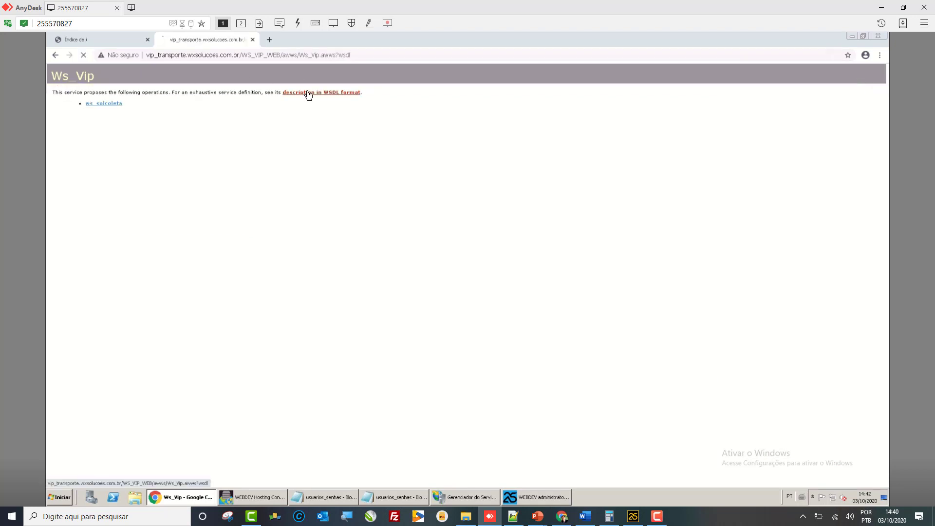
left_click(366, 55)
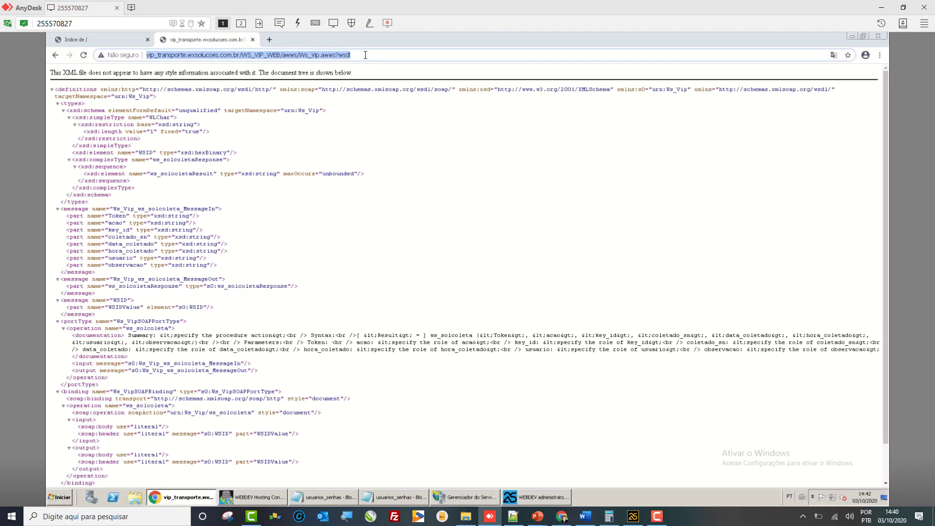
left_click(850, 36)
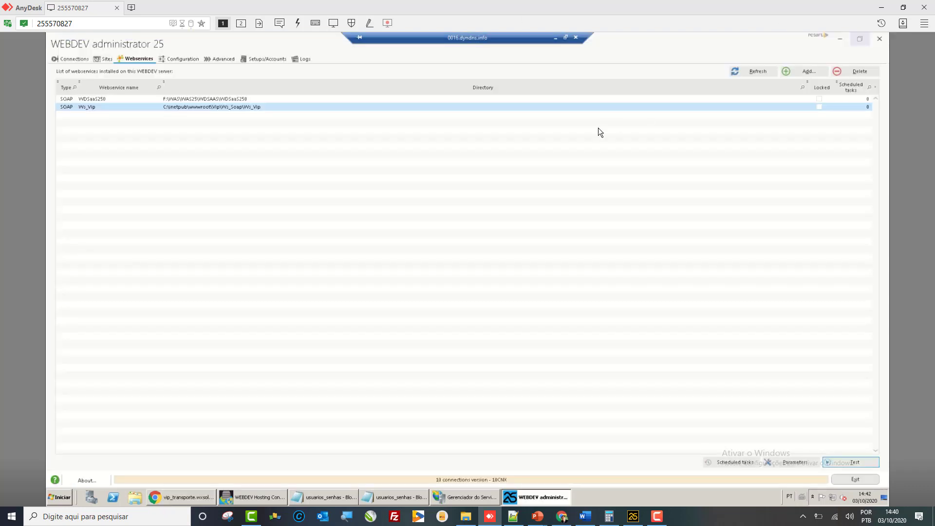
- Review the advanced web server setup, accepting Default Web Site as the WEBDEV 25 virtual server and Microsoft Internet Information Server (IIS) as the web server
left_click(174, 58)
left_click(220, 59)
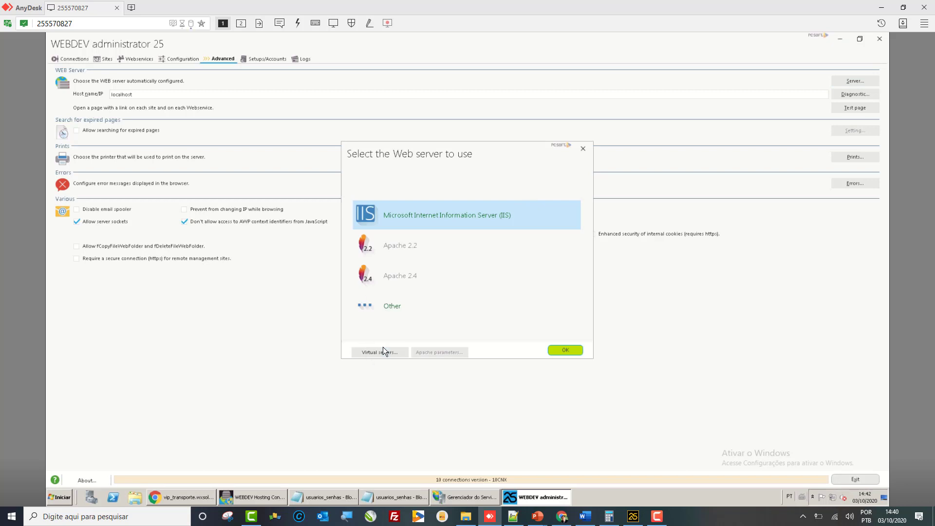
left_click(385, 350)
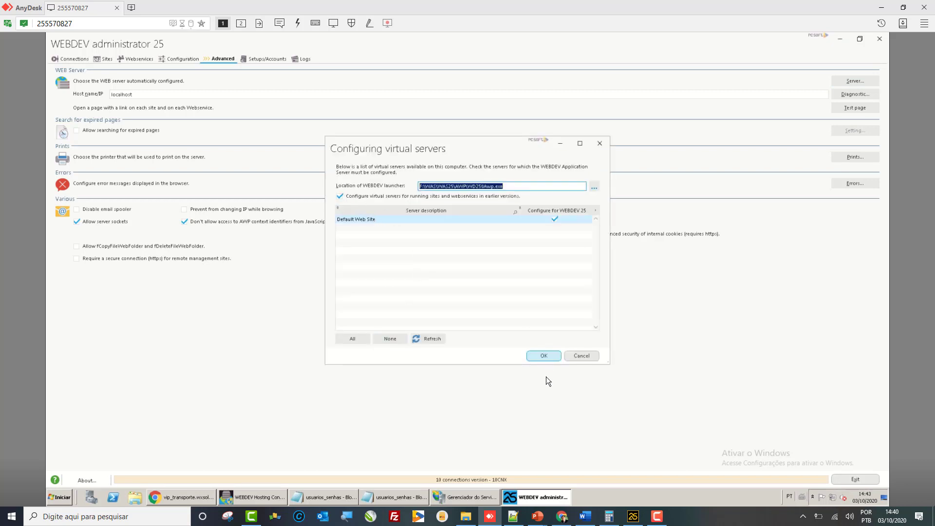
left_click(542, 355)
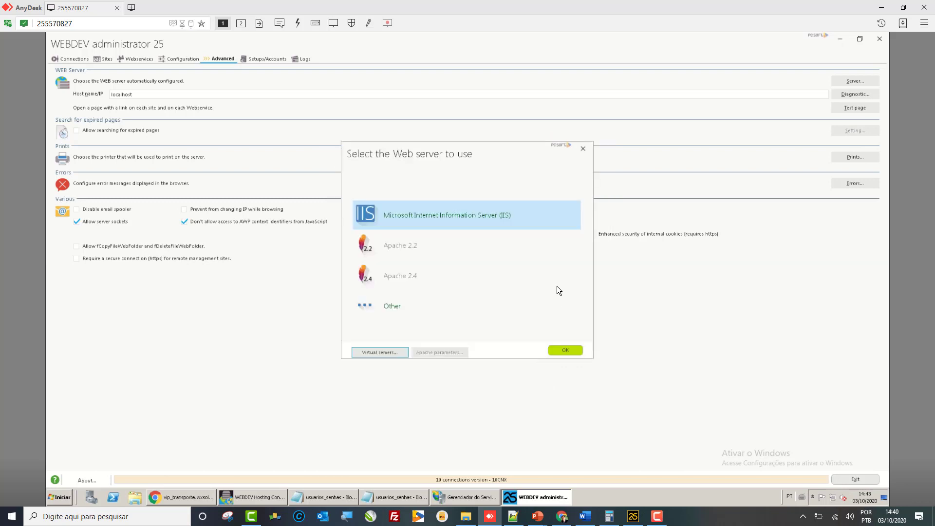
left_click(563, 350)
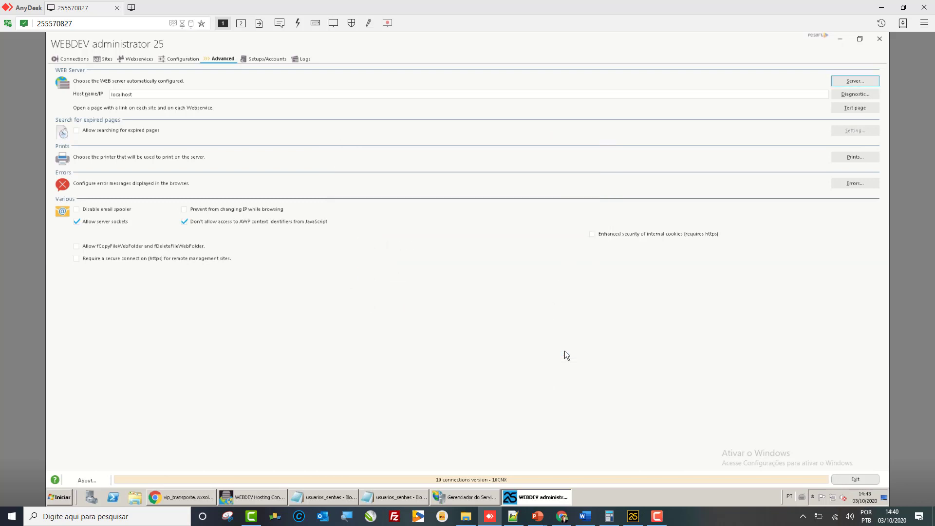
- Run the diagnostic on the WEBDEV application server's general configuration with the FTP setup test, and examine the status report
left_click(862, 96)
left_click(470, 234)
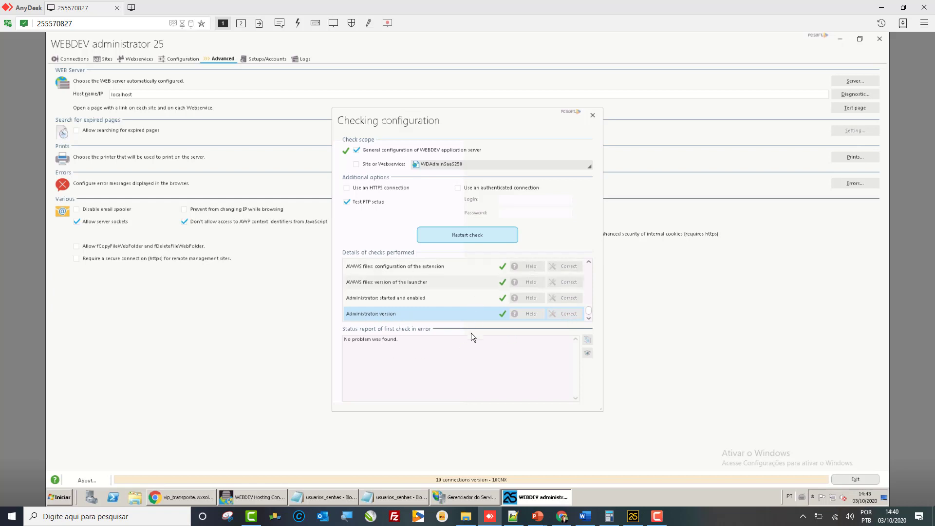
left_click_drag(409, 344, 327, 345)
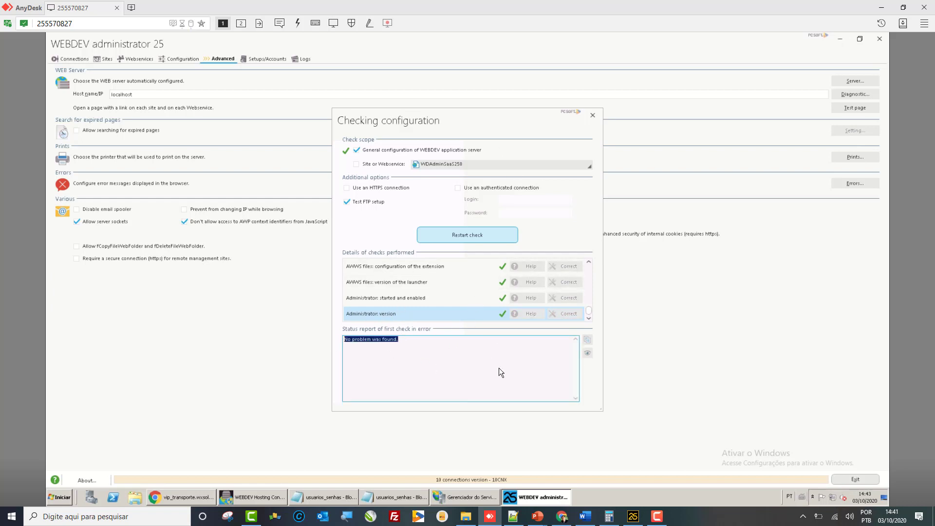
- Add the Ws_Vip (vip_transporte.wxsolucoes.com.br) webservice to the check scope, rerun the check, examine the status report and close the diagnostic
left_click(517, 163)
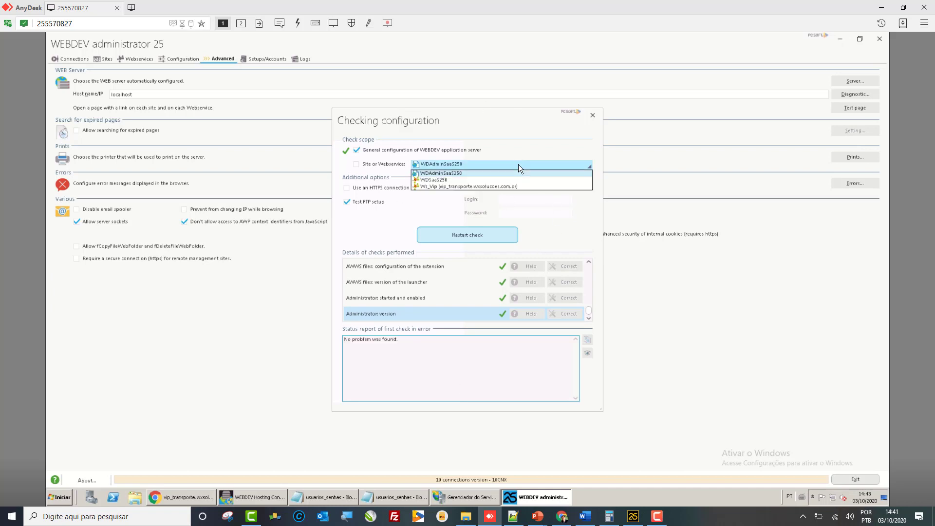
left_click(467, 186)
left_click(479, 233)
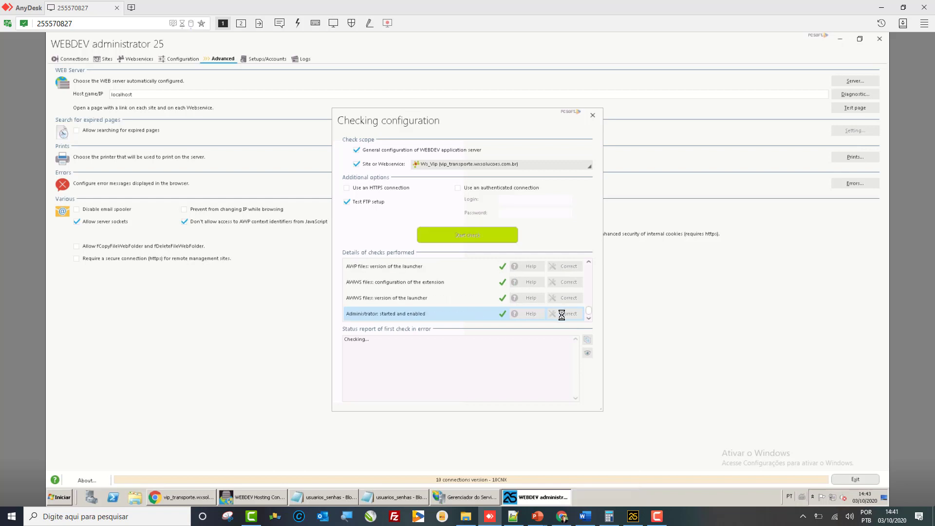
left_click_drag(413, 343, 324, 337)
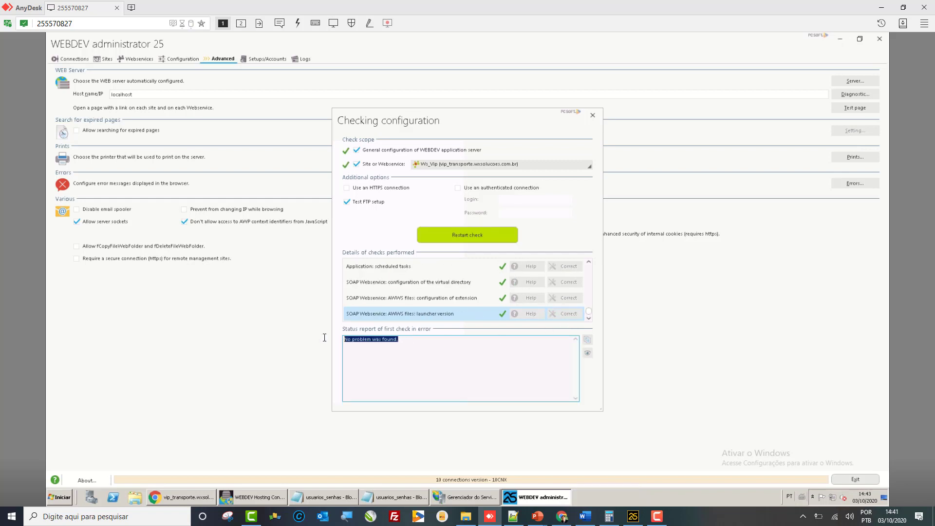
left_click(593, 115)
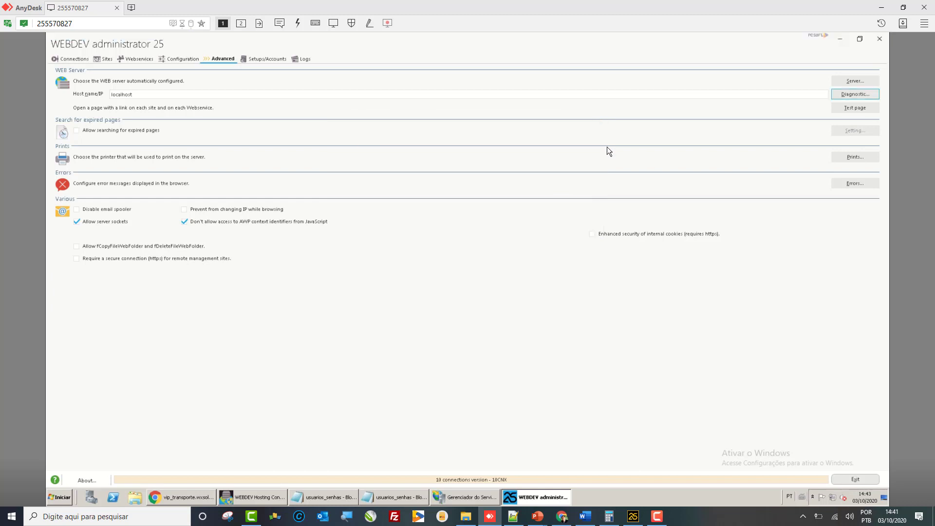
- Relaunch WEBDEV administrator 25, and clear the desktop by minimising it and closing the usuarios_senhas note and the WEBDEV Hosting Control Center
left_click(879, 39)
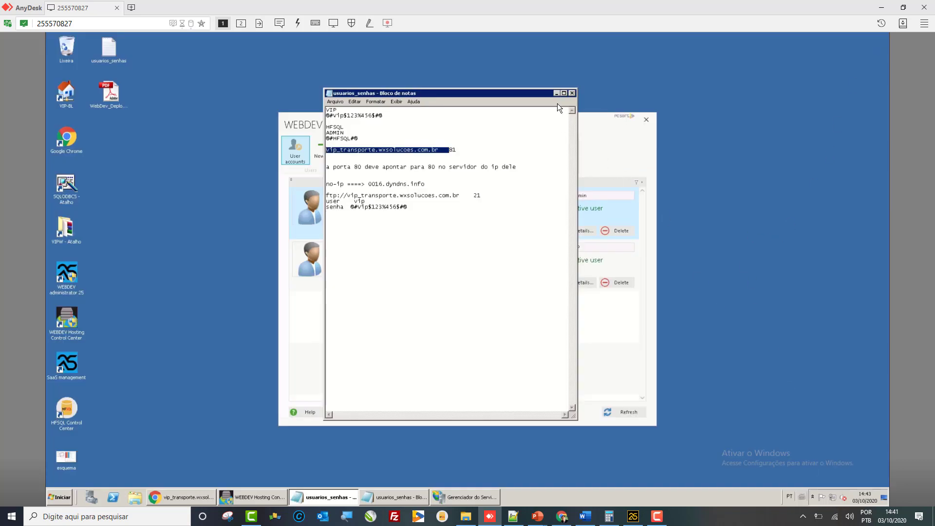
double_click(67, 273)
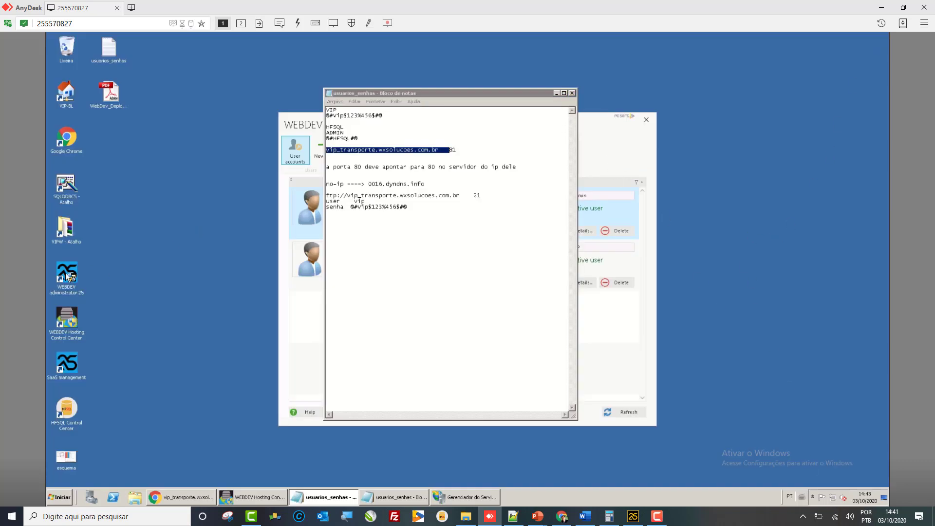
left_click(500, 282)
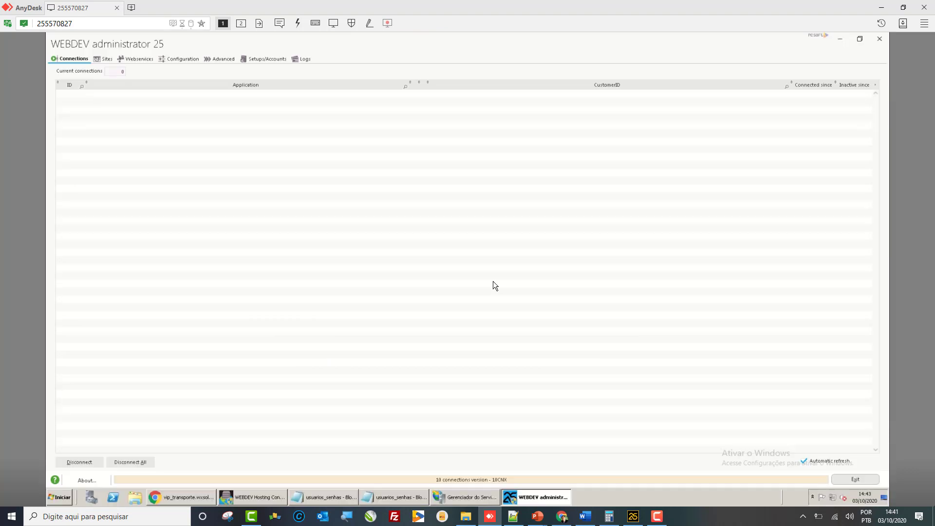
left_click(839, 39)
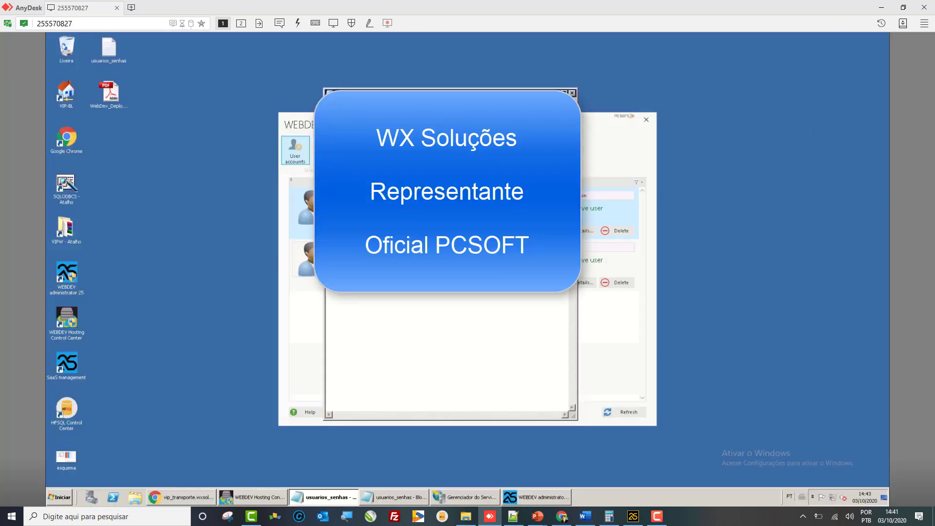
left_click(572, 93)
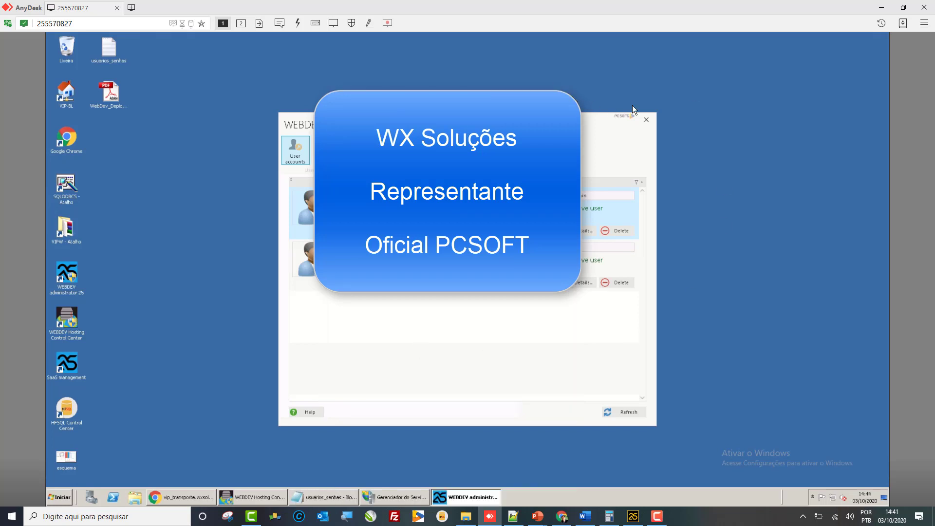
left_click(647, 119)
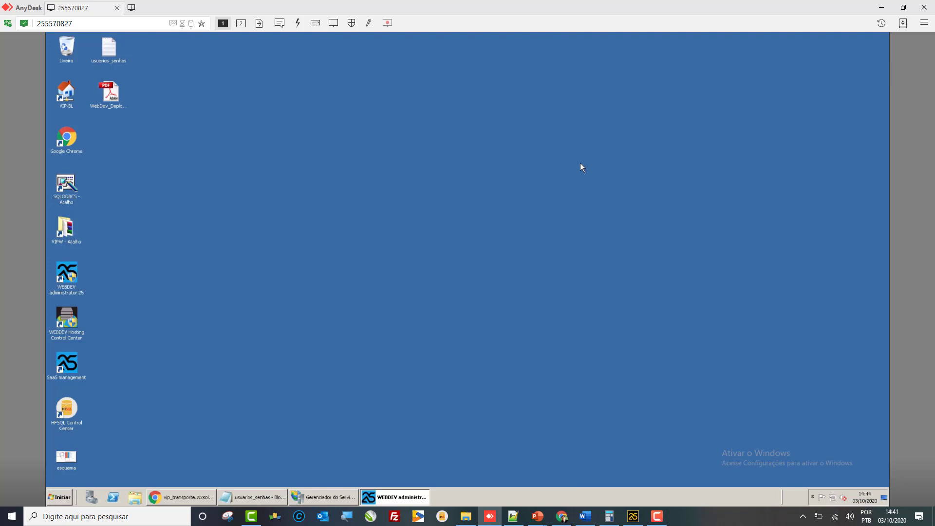
- Find pgAdmin 4 v4 among the server's installed programs with the search text "pga" and launch it
left_click(57, 498)
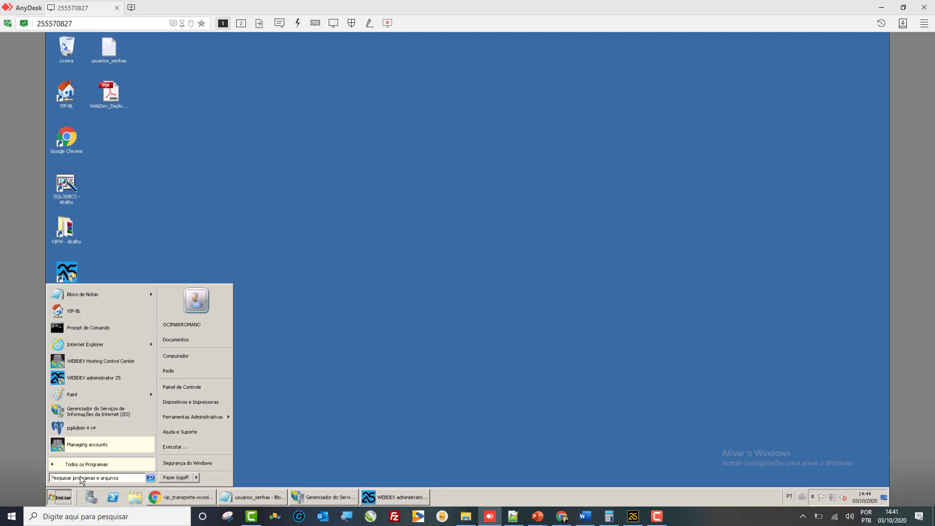
left_click(99, 464)
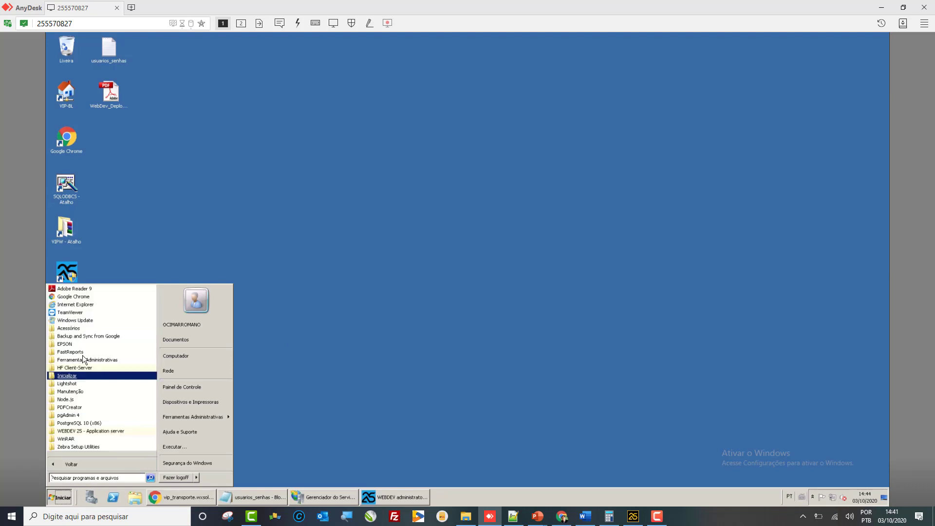
type("p")
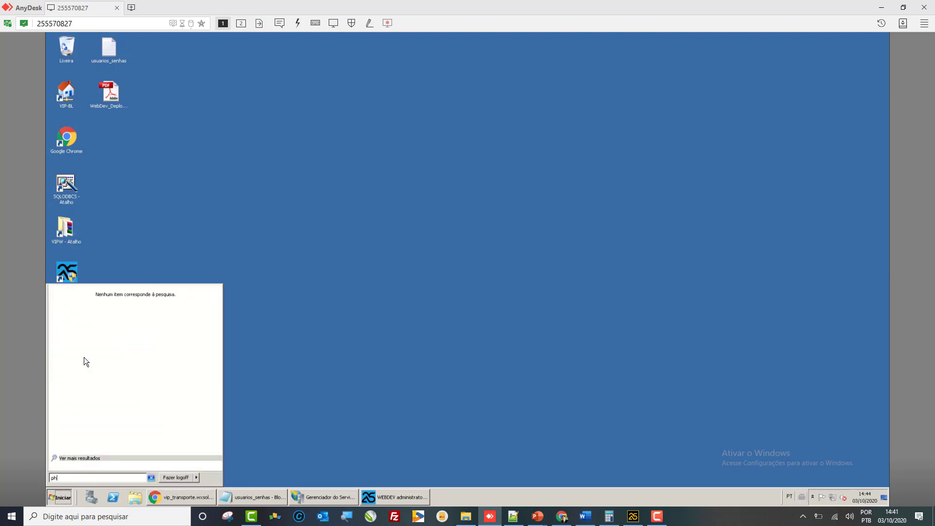
type("ga")
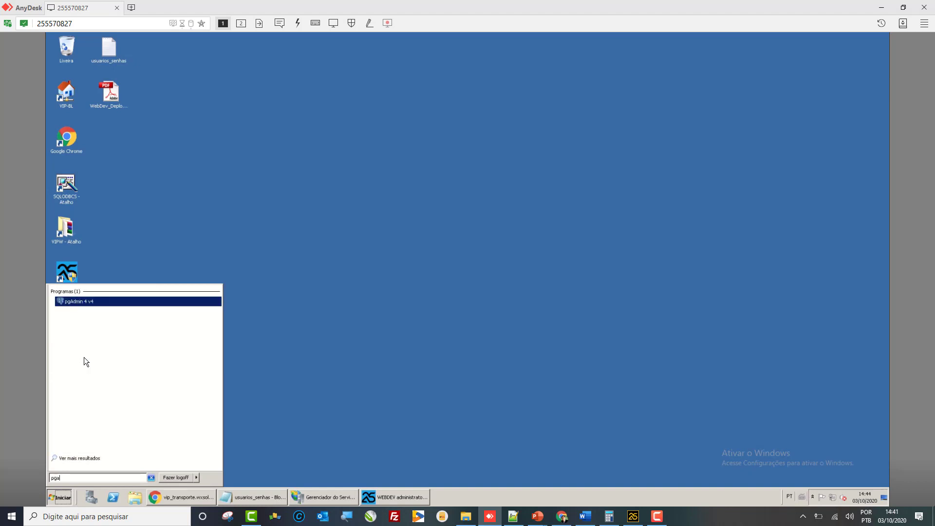
key("Return")
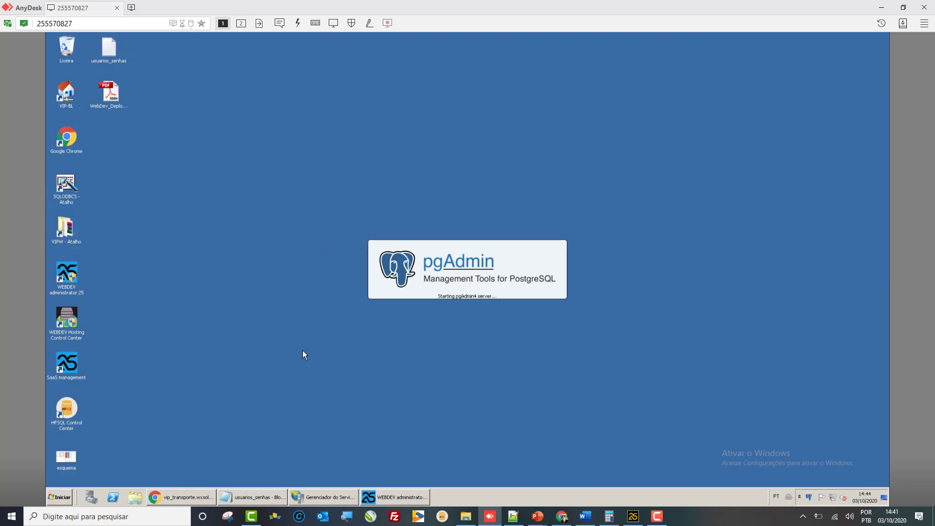
- Browse to the PostgreSQL\10\data folder on Novo volume (F:) and open the pg_hba configuration file
left_click(133, 498)
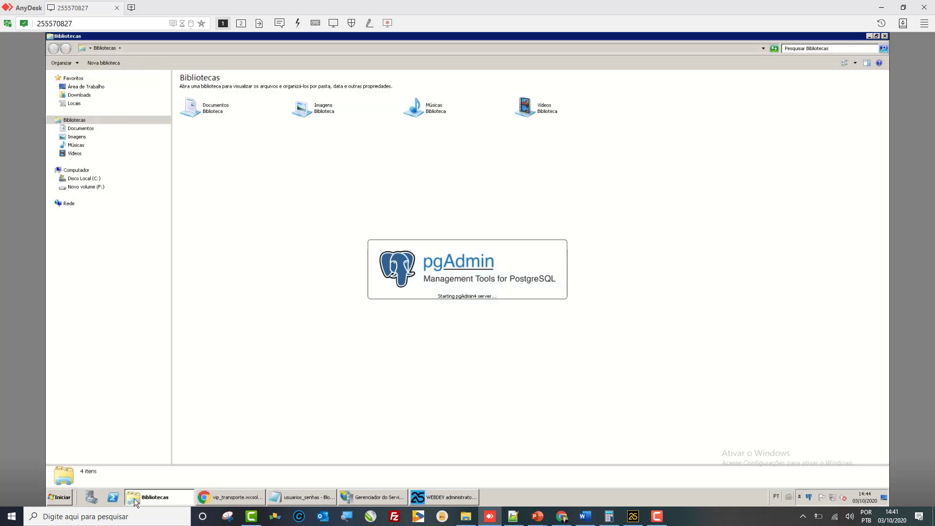
left_click(88, 179)
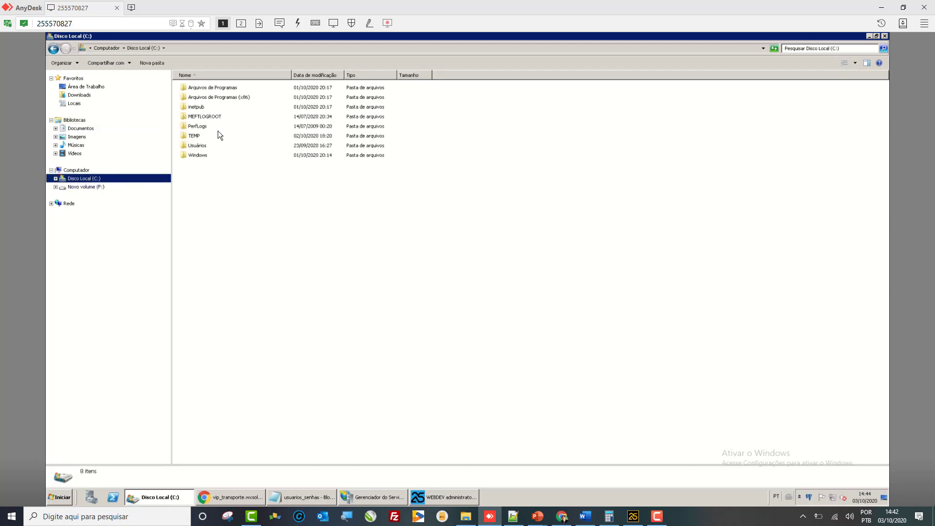
left_click(86, 187)
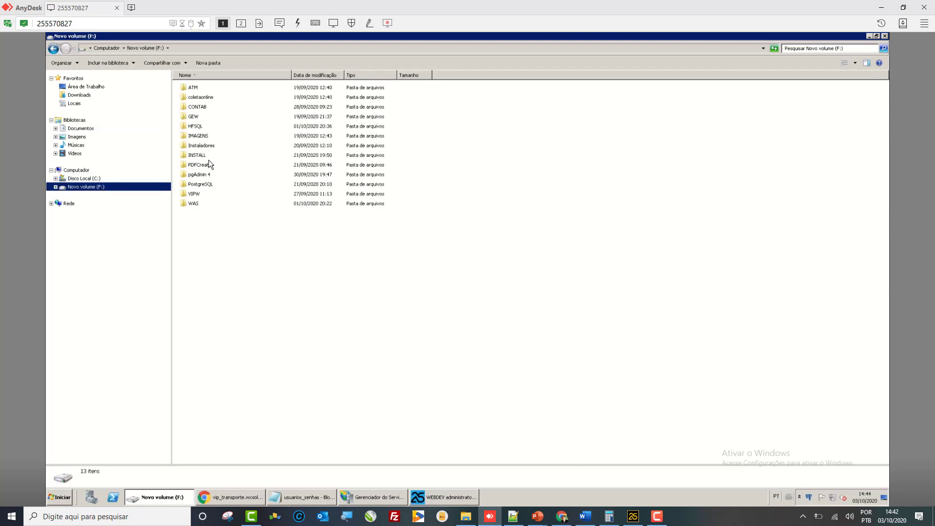
double_click(210, 184)
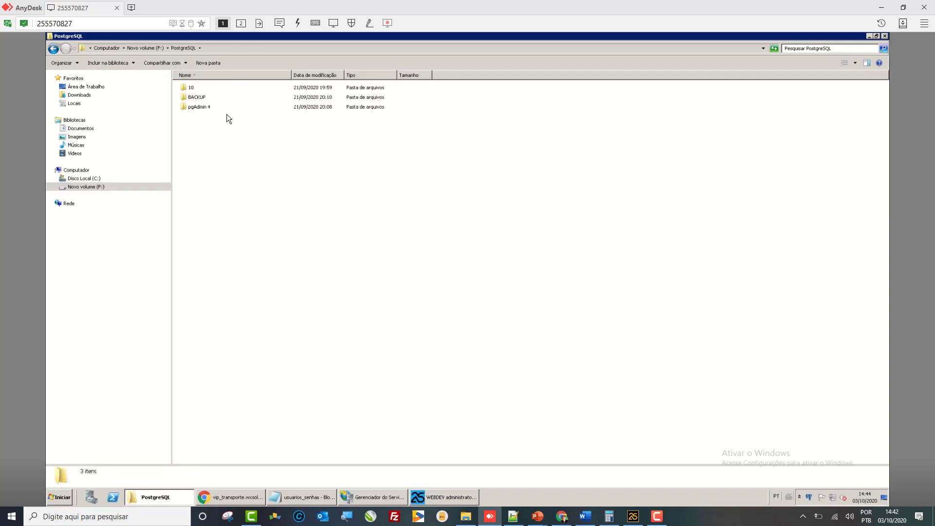
double_click(195, 86)
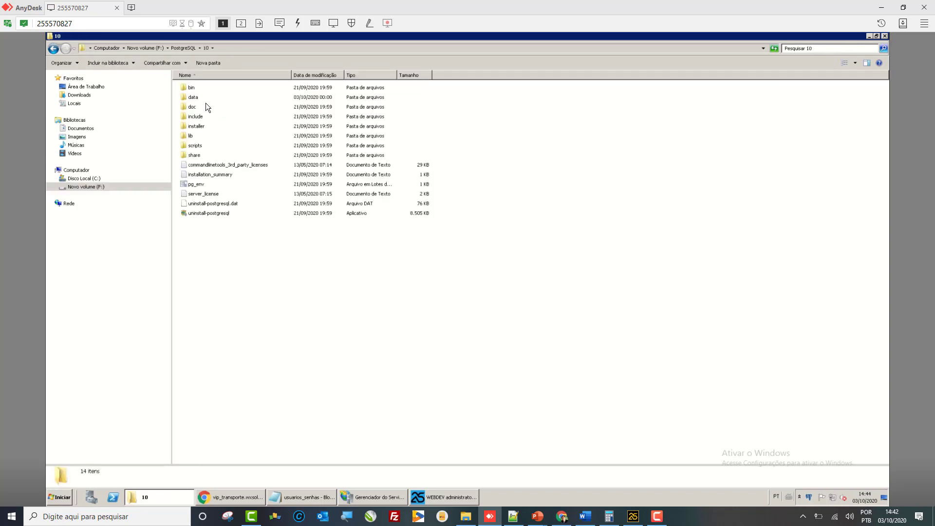
double_click(201, 98)
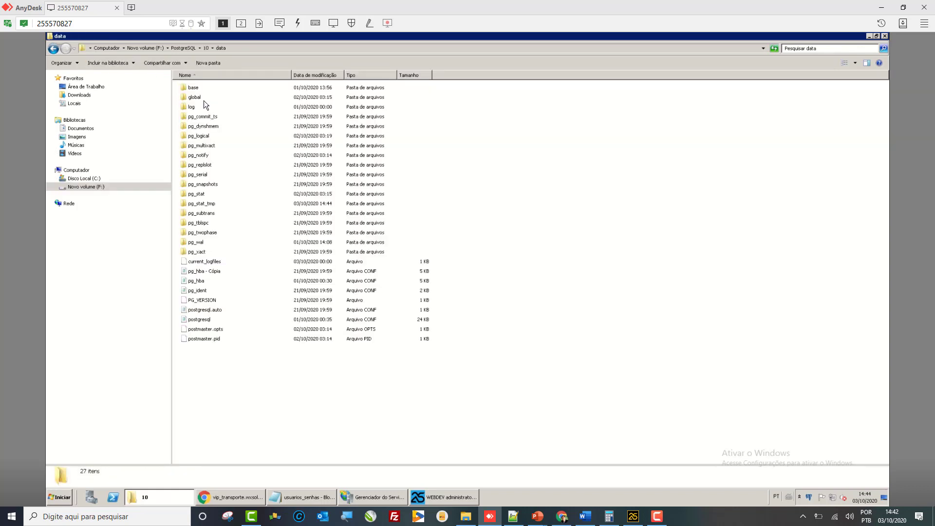
double_click(203, 283)
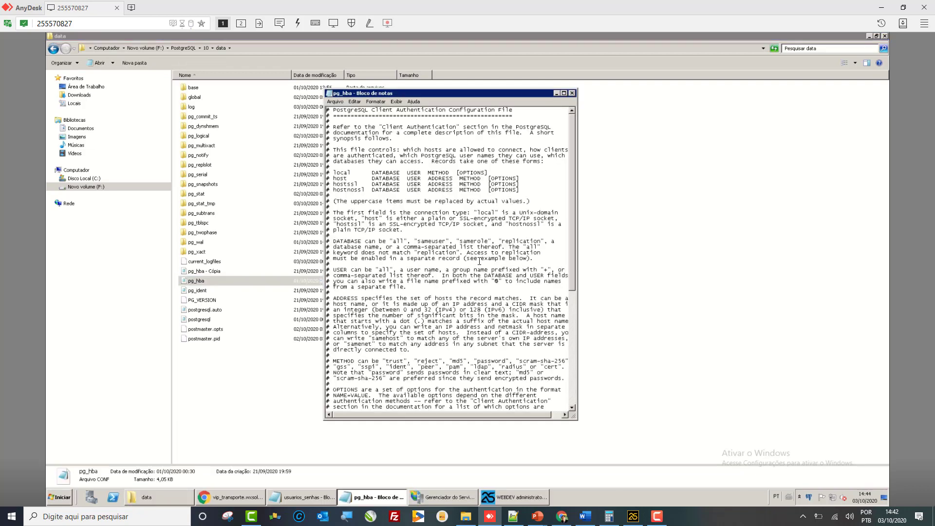
- Examine the IPv4 host entry for address 0.0.0.0/0 with method md5, and close the pg_hba file and its folder
left_click_drag(572, 140, 589, 361)
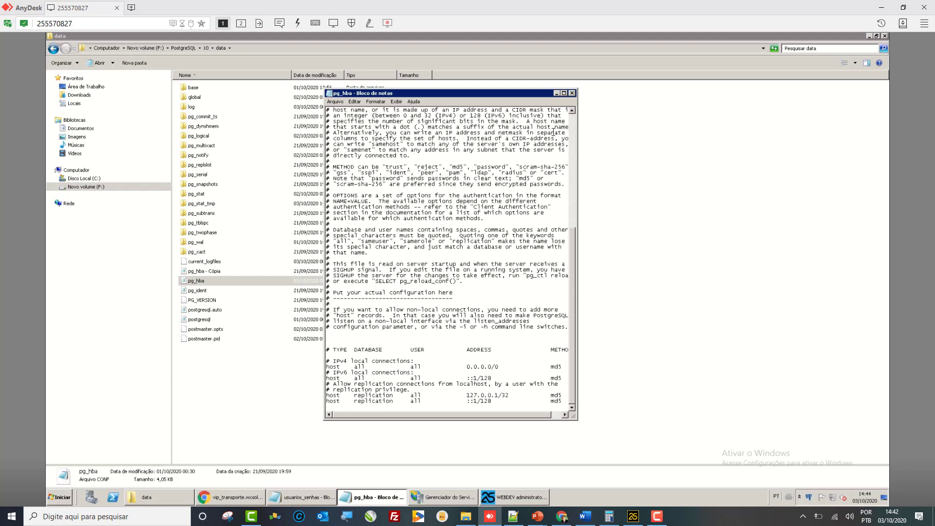
left_click(564, 94)
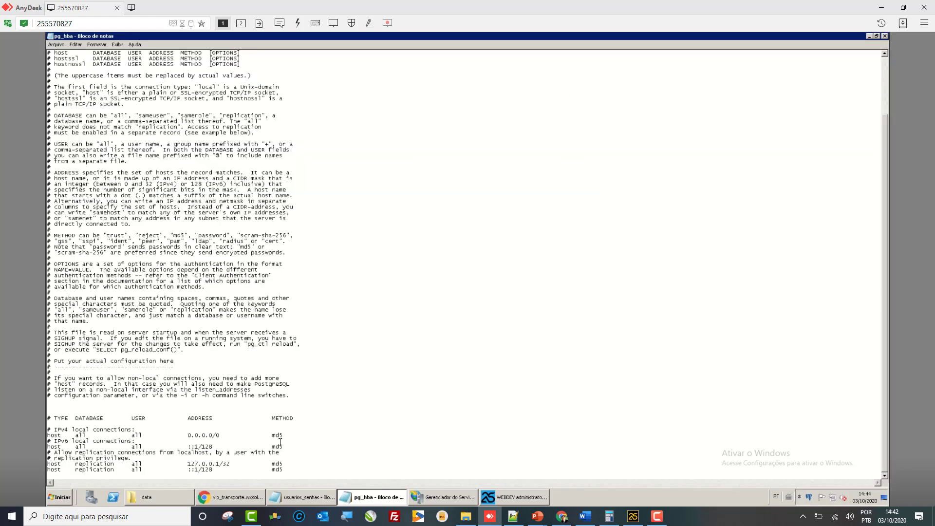
left_click_drag(281, 436, 47, 435)
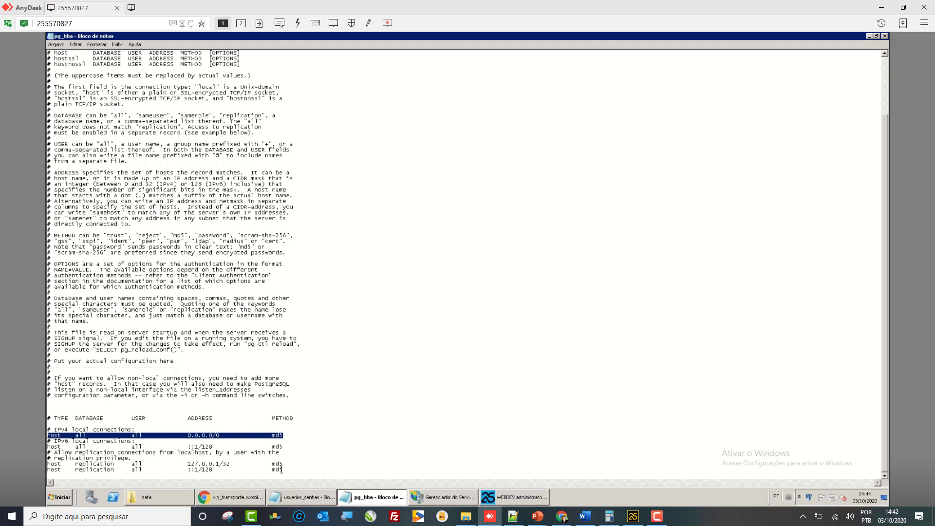
left_click(307, 436)
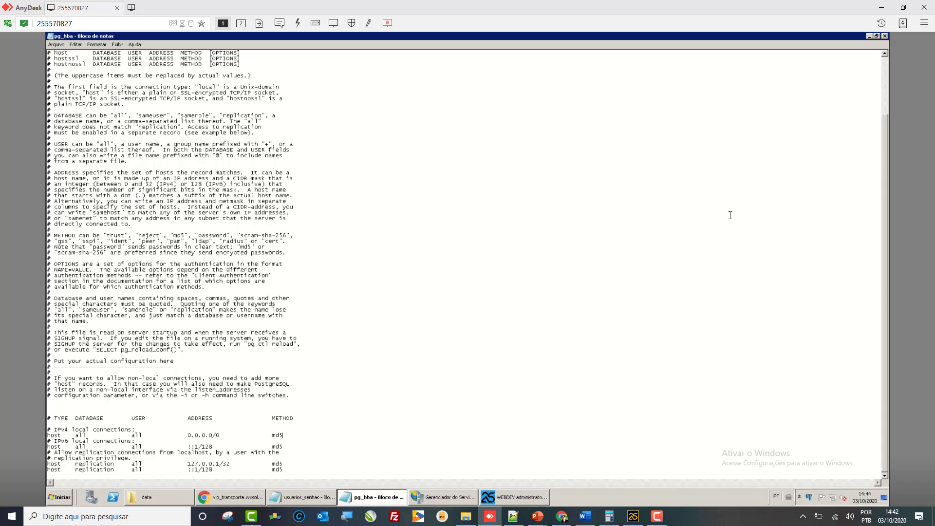
left_click(886, 36)
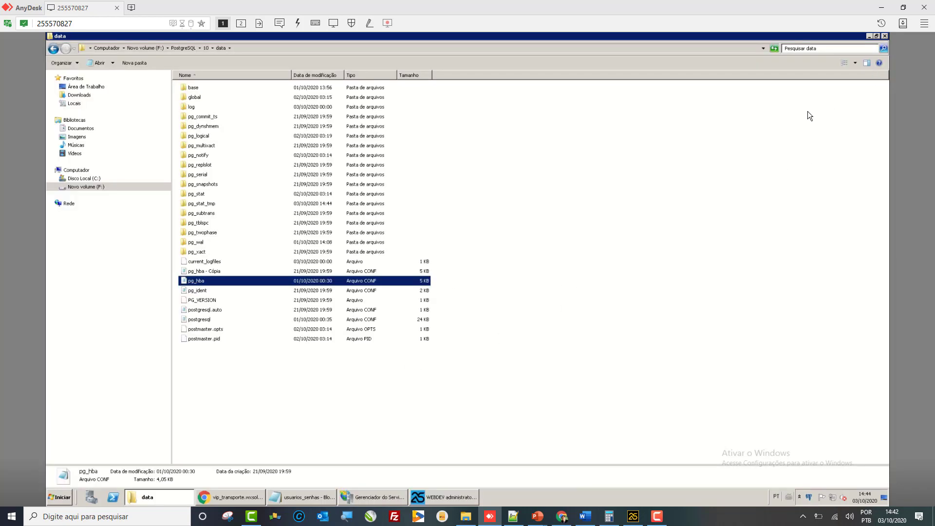
left_click(886, 35)
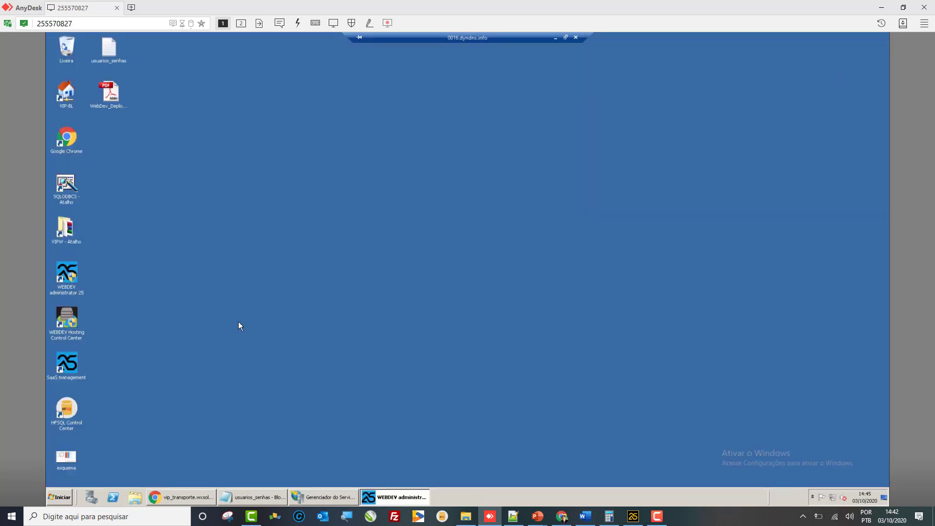
- Open the advanced security settings of the Windows Firewall from the server's Control Panel
left_click(60, 497)
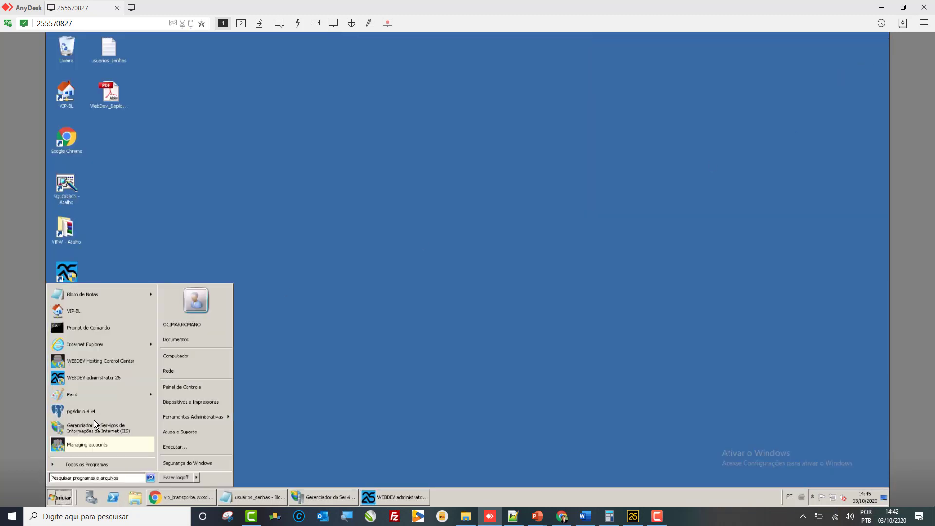
left_click(197, 387)
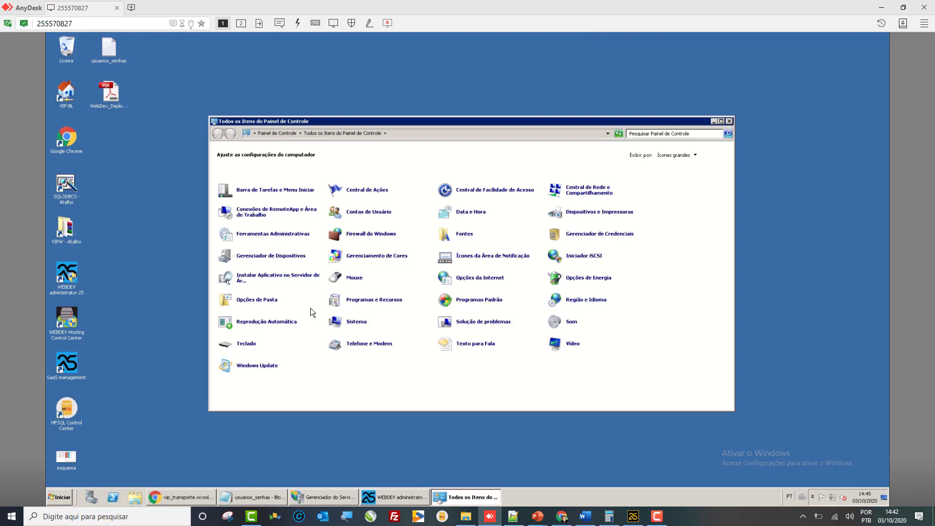
left_click(378, 235)
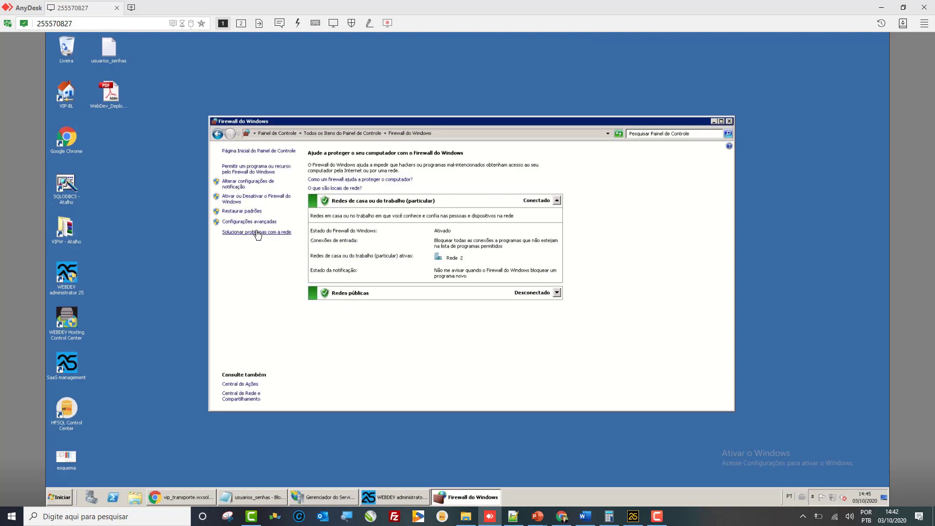
left_click(255, 223)
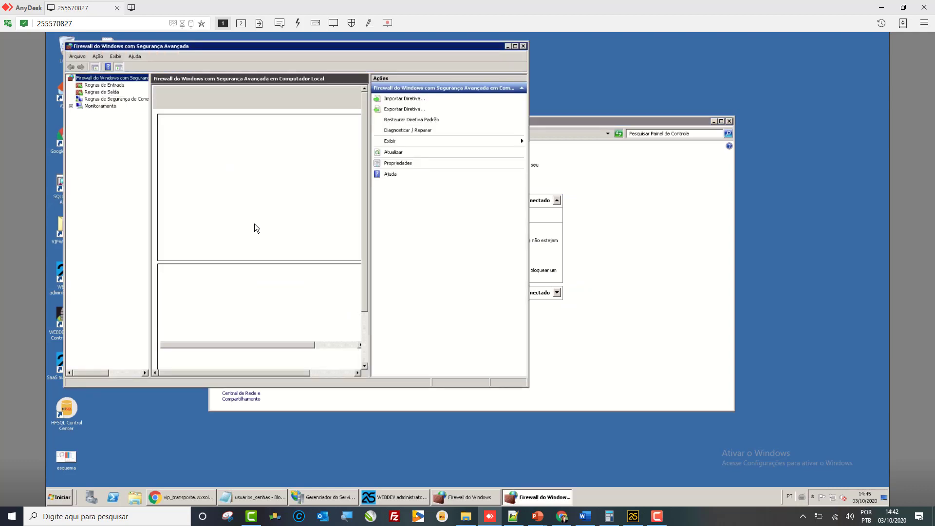
- Show the firewall's inbound rules (Regras de Entrada) and check the HFSQL Server and postgress rules
left_click(106, 86)
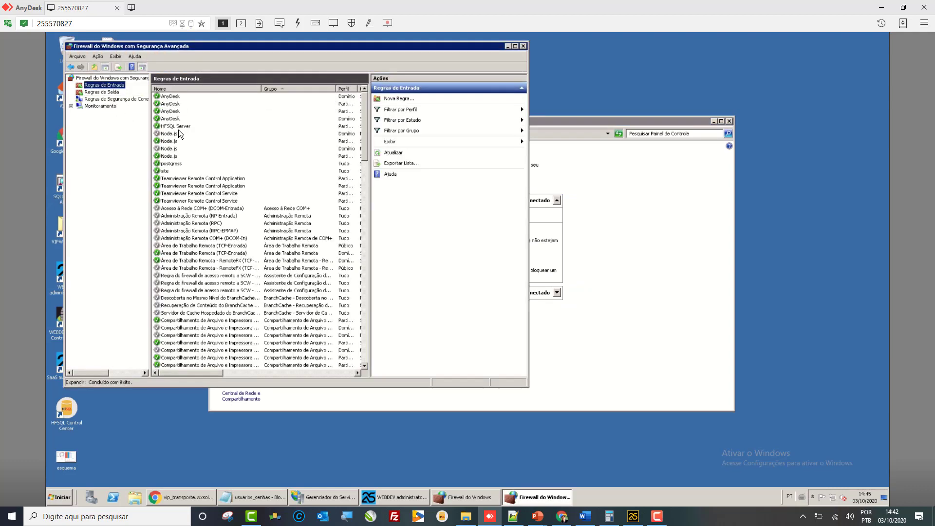
left_click(174, 122)
left_click(178, 128)
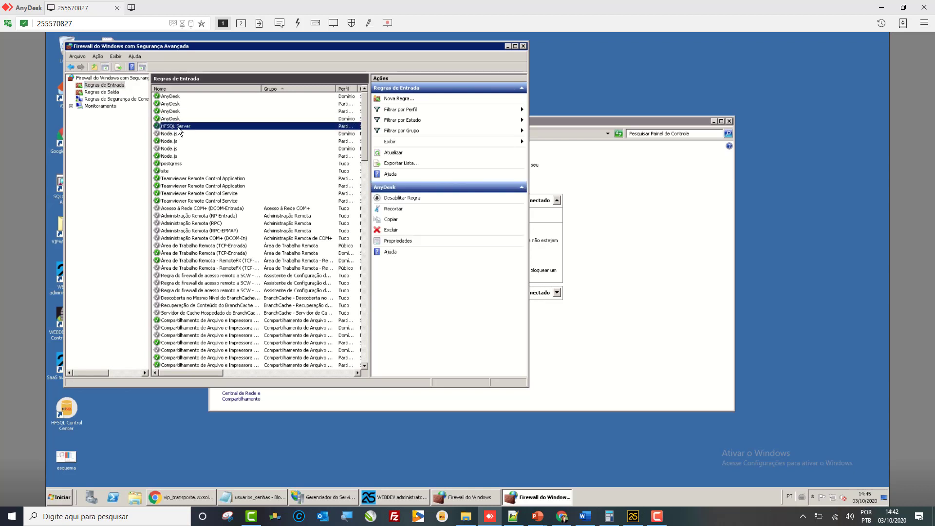
left_click(175, 162)
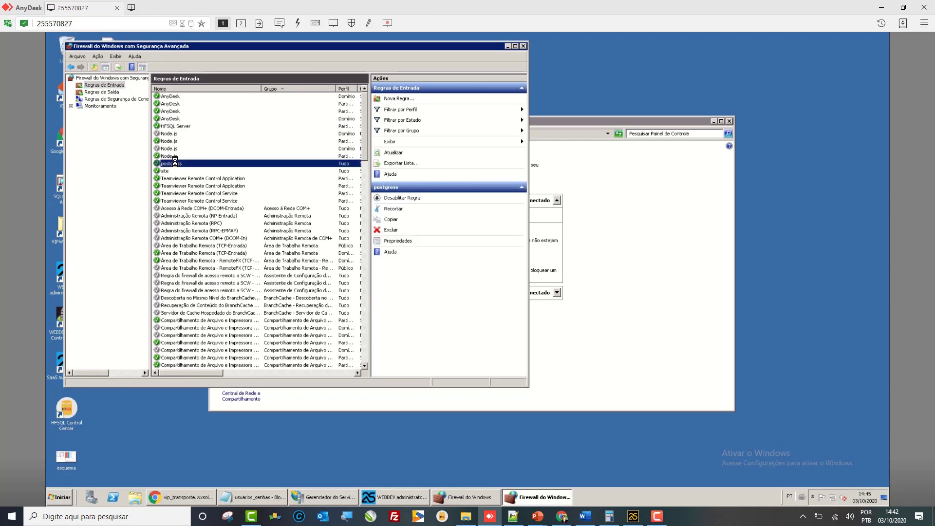
- Look through the firewall's outbound rules (Regras de Saída) and return to the inbound rules
left_click(108, 92)
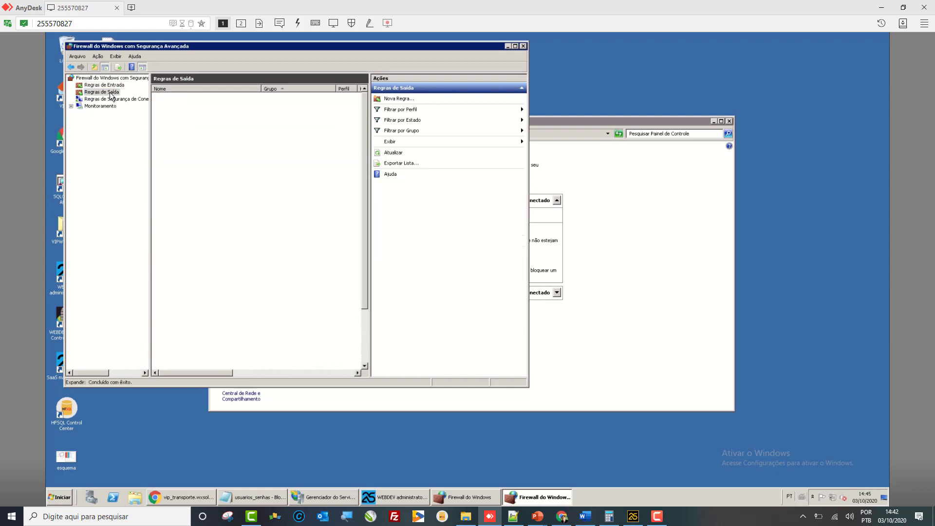
scroll(237, 247, "down", 11)
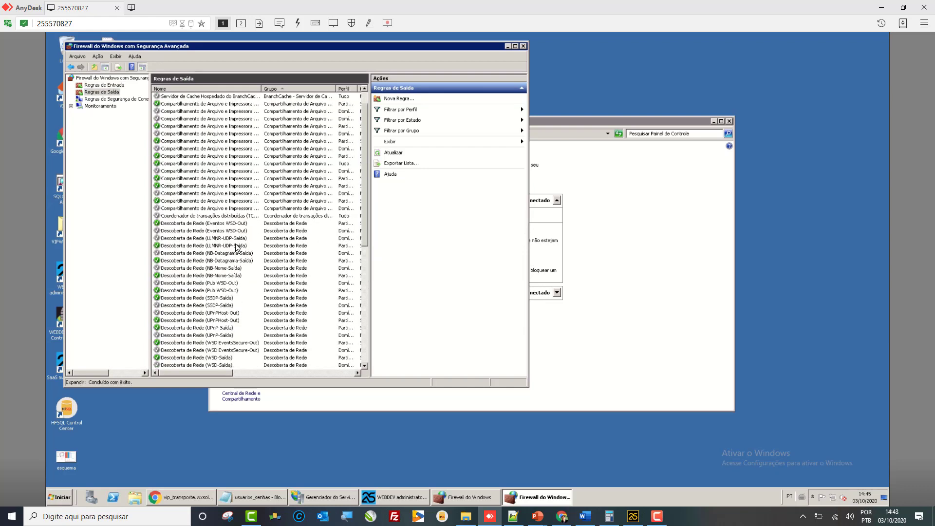
scroll(237, 247, "up", 11)
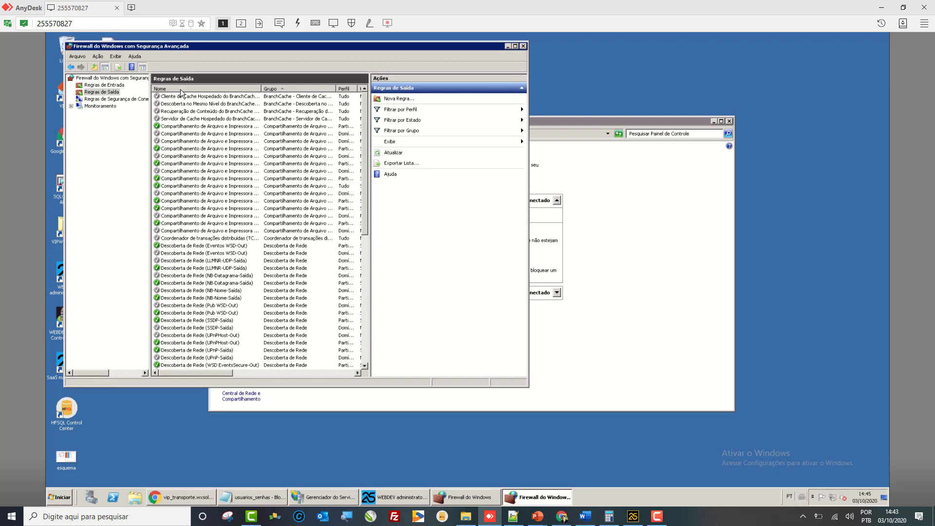
left_click(112, 85)
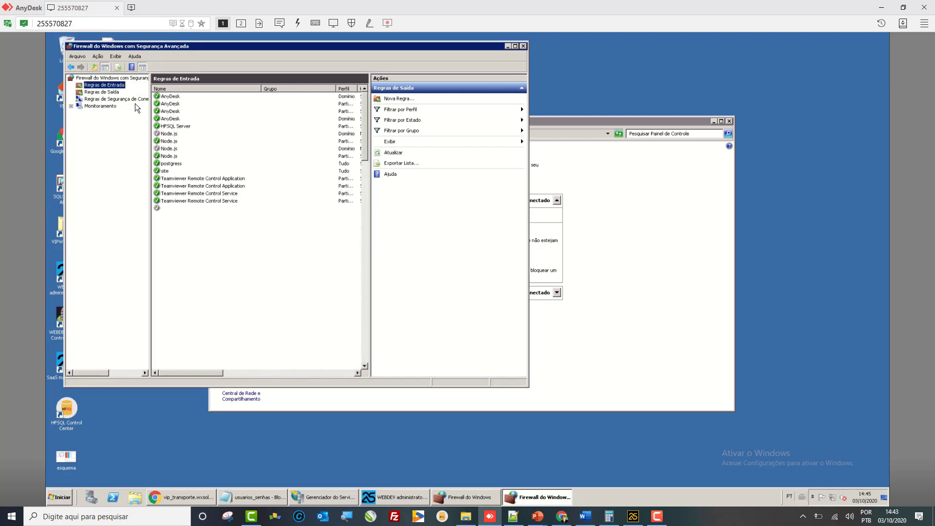
- Check the computer restrictions and the protocol and port settings of the postgress inbound rule, leaving them as they are
double_click(174, 162)
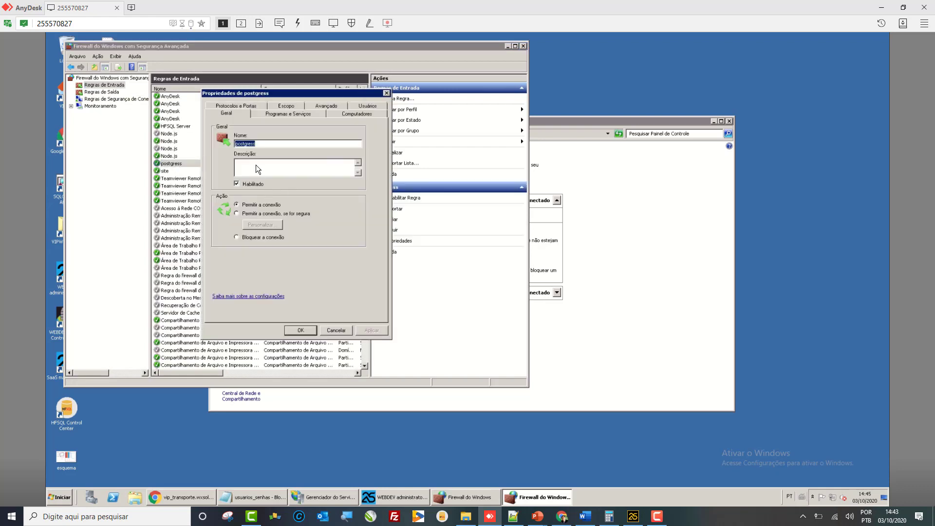
left_click(363, 111)
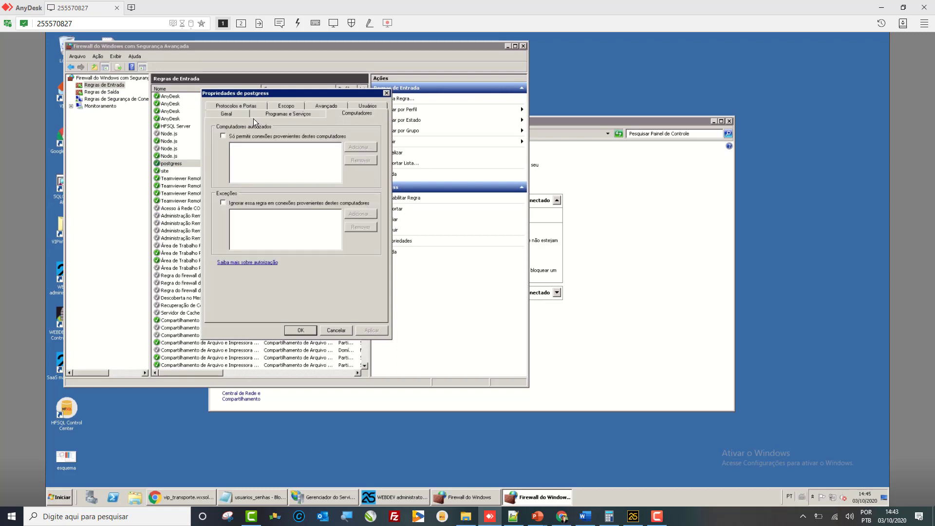
left_click(236, 107)
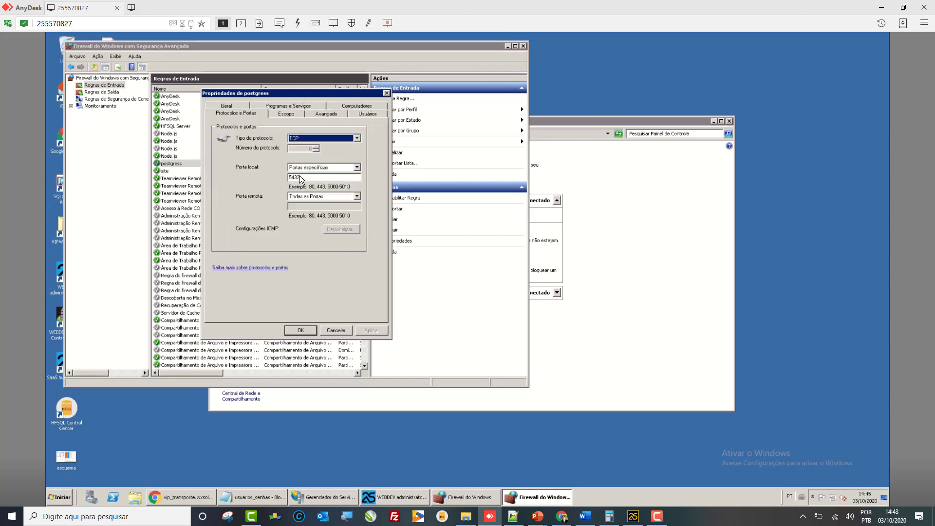
left_click(336, 333)
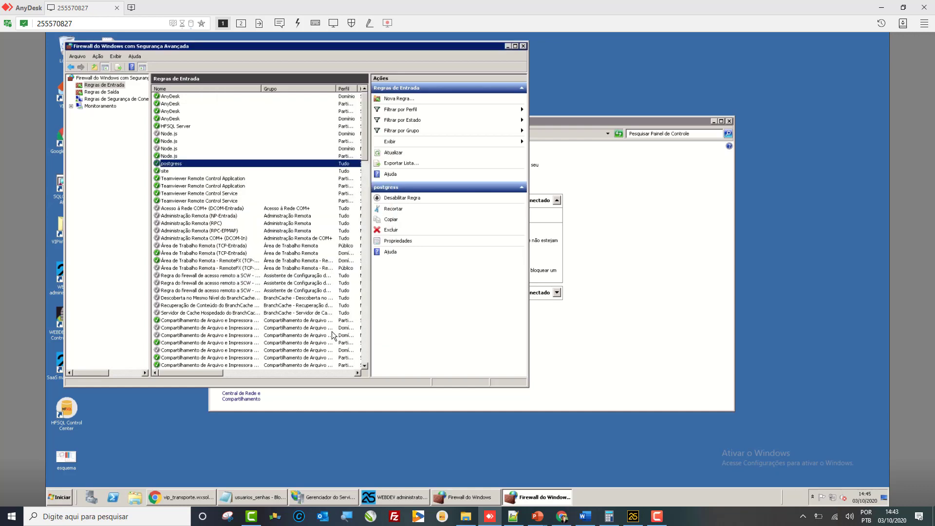
- Start a new outbound rule (Regras de Saída) of type Porta for TCP with specific remote port 5432
left_click(109, 92)
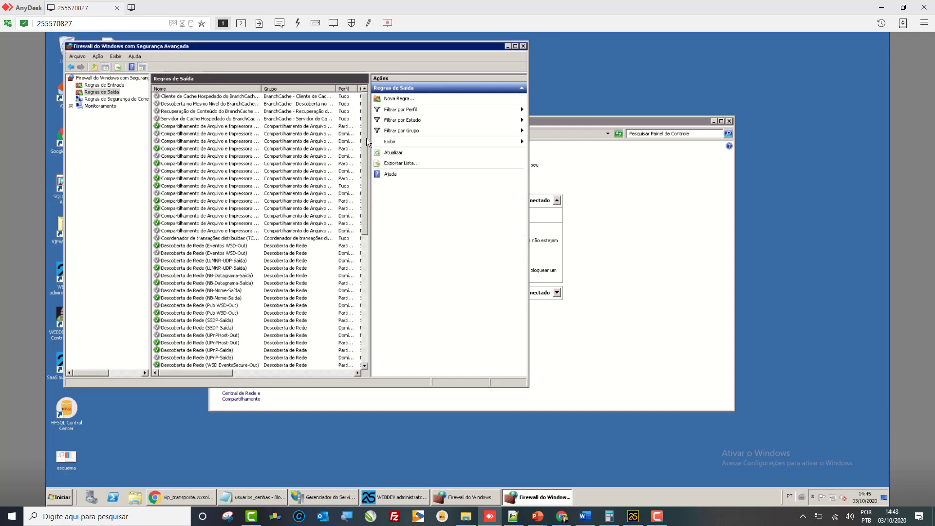
left_click_drag(367, 139, 361, 272)
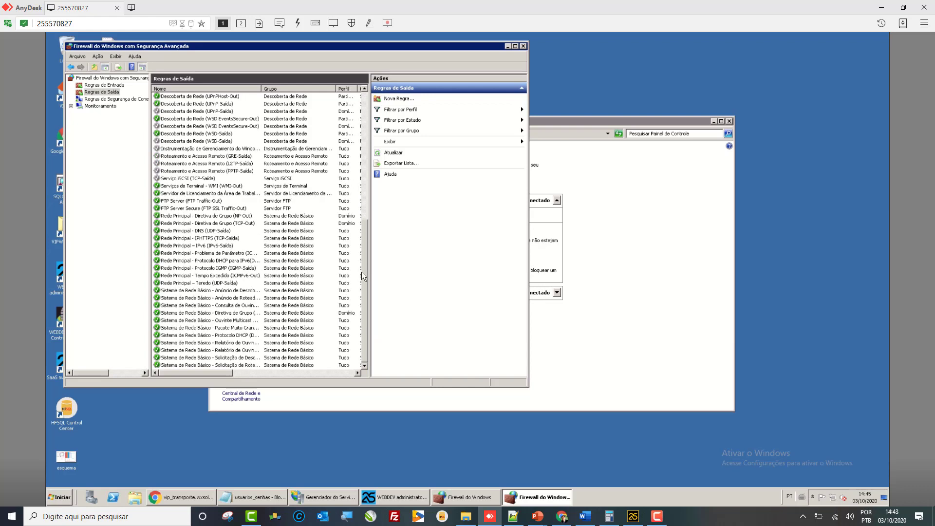
left_click_drag(368, 323, 364, 99)
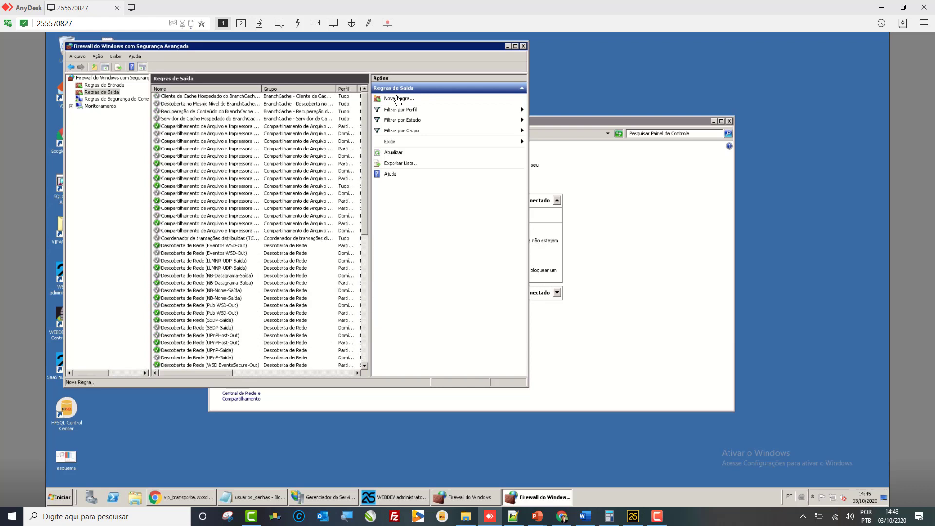
left_click(398, 99)
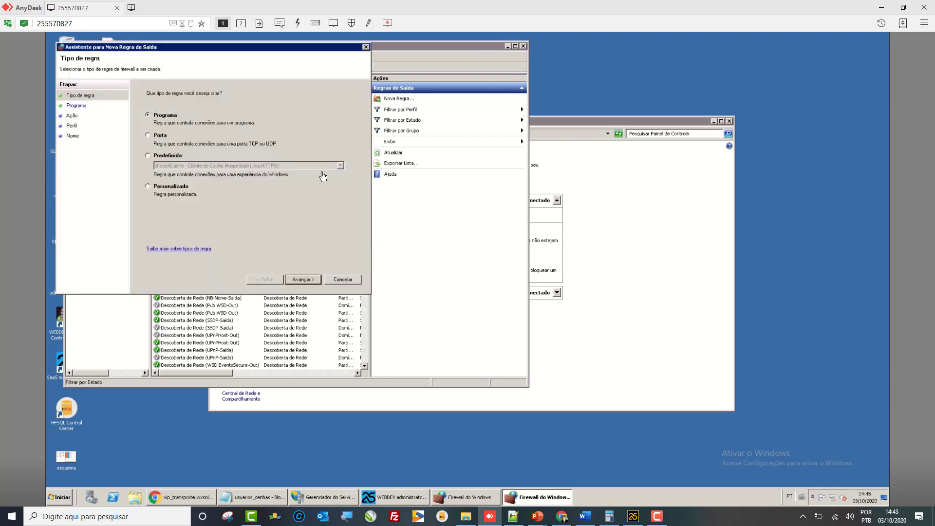
left_click(154, 137)
left_click(305, 282)
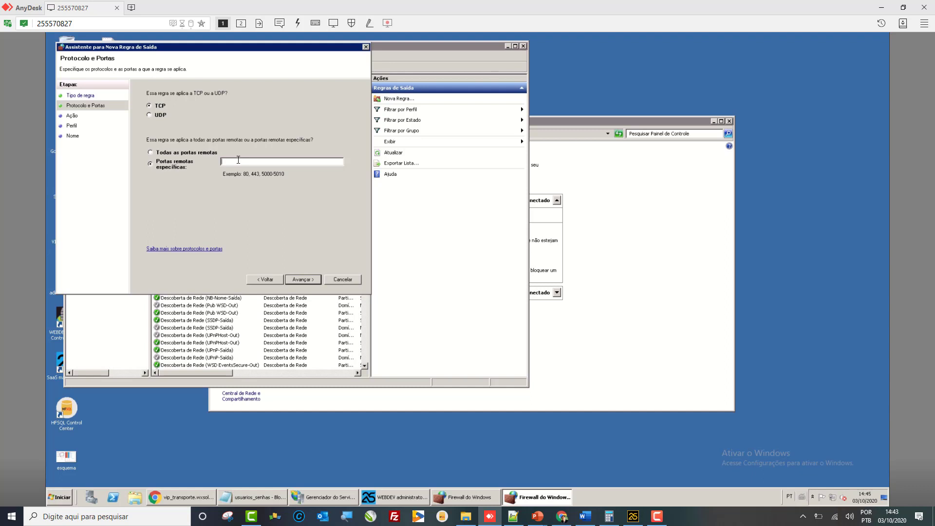
type("5432")
left_click(316, 279)
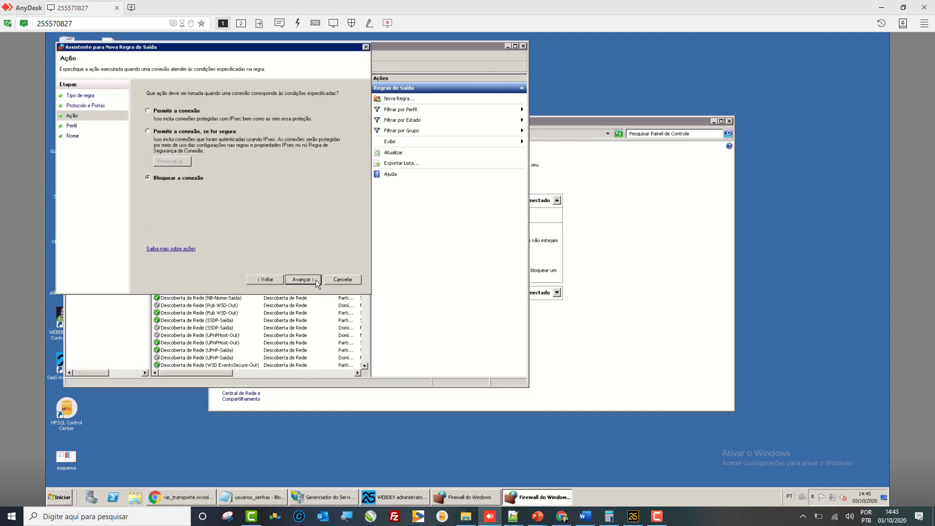
- Set the new outbound rule to allow the connection, keep all three profiles, and finish it with the name Postgresql
left_click(156, 111)
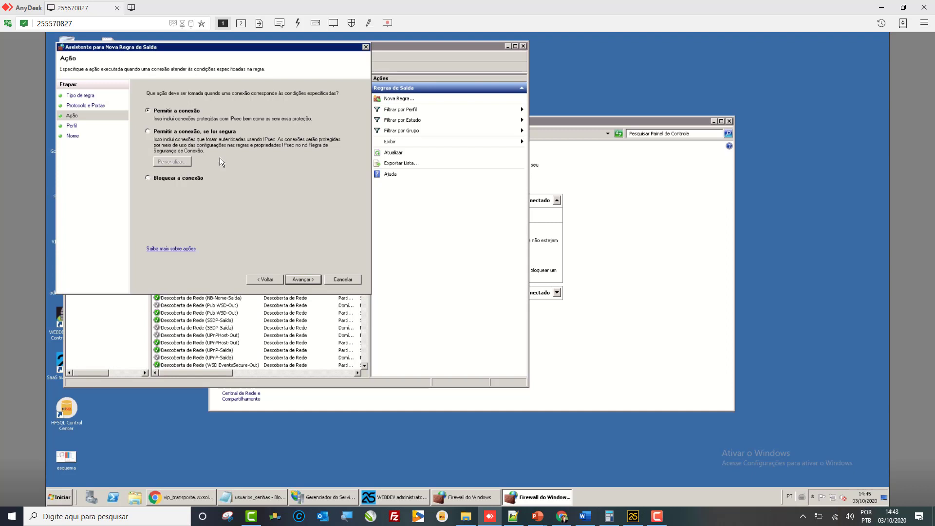
left_click(303, 280)
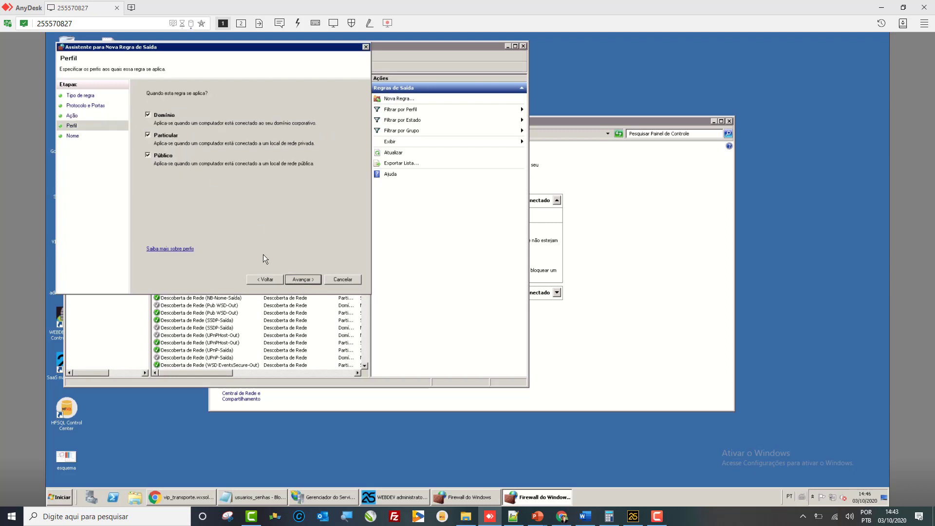
left_click(303, 280)
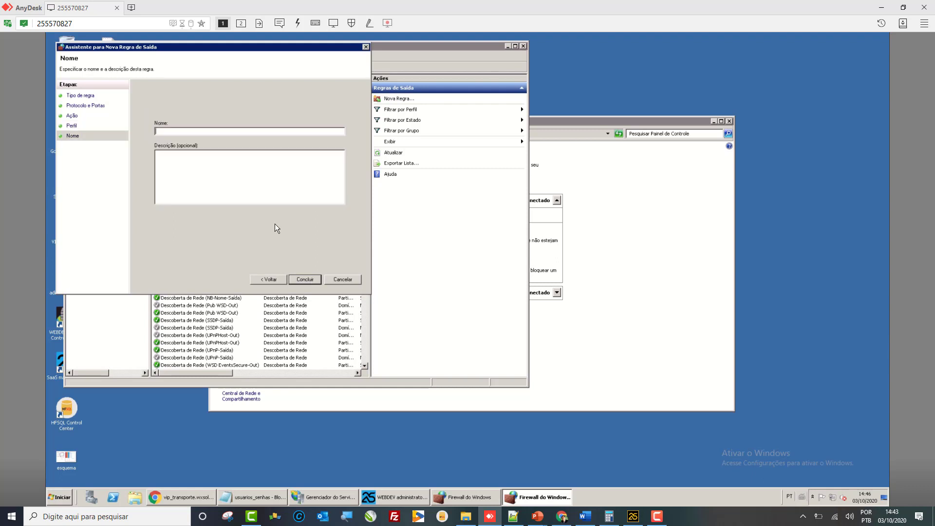
type("Postgresql")
left_click(305, 279)
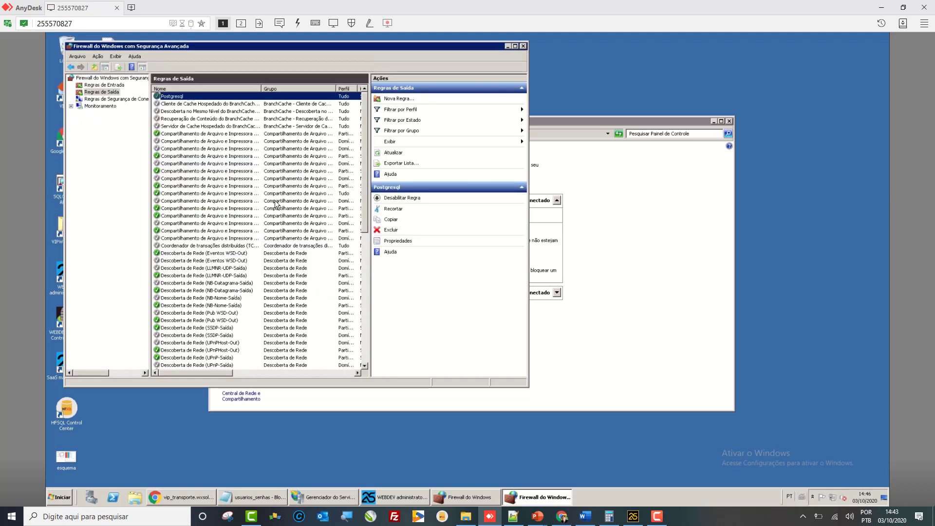
- Close both firewall windows and view the esquema diagram of the server setup, closing it when done
left_click(524, 46)
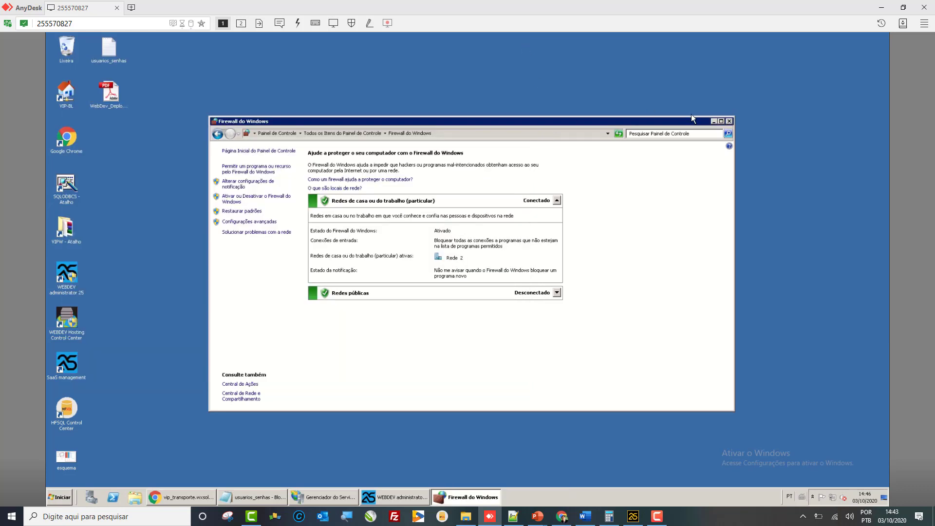
left_click(728, 122)
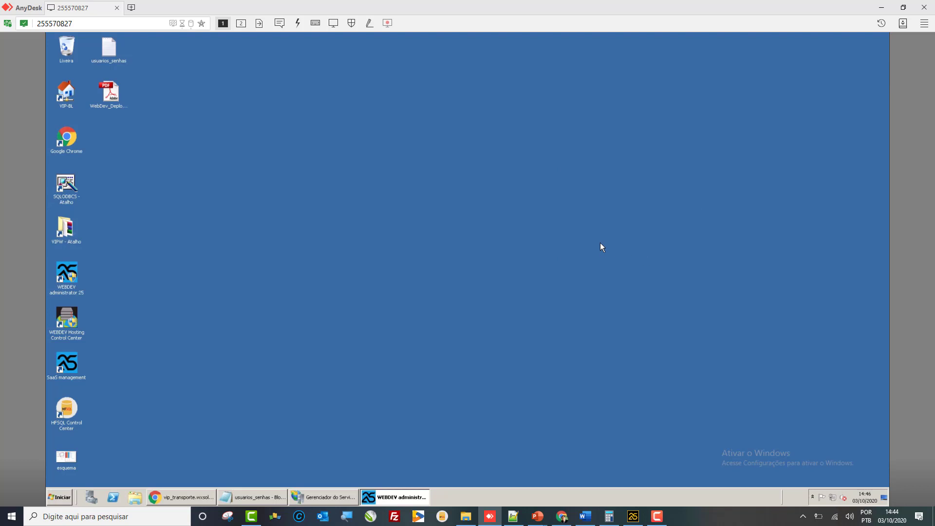
double_click(64, 463)
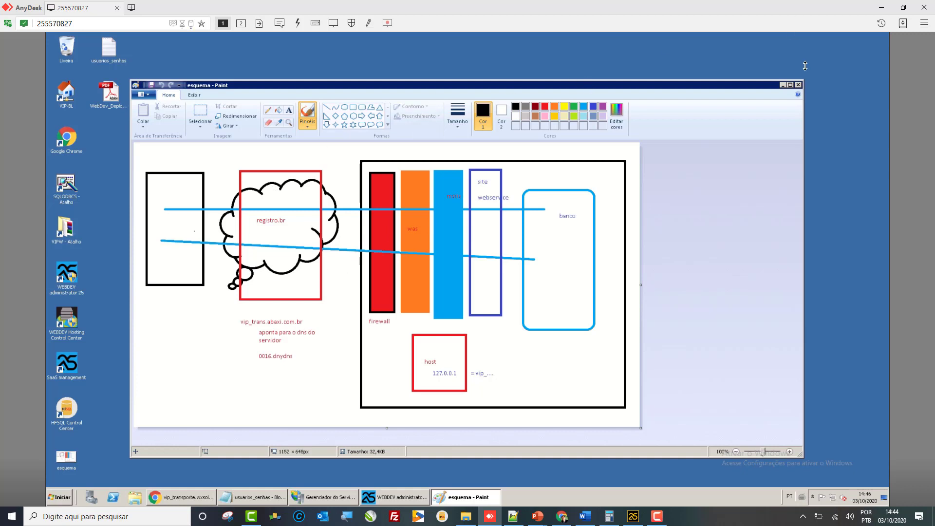
left_click(798, 86)
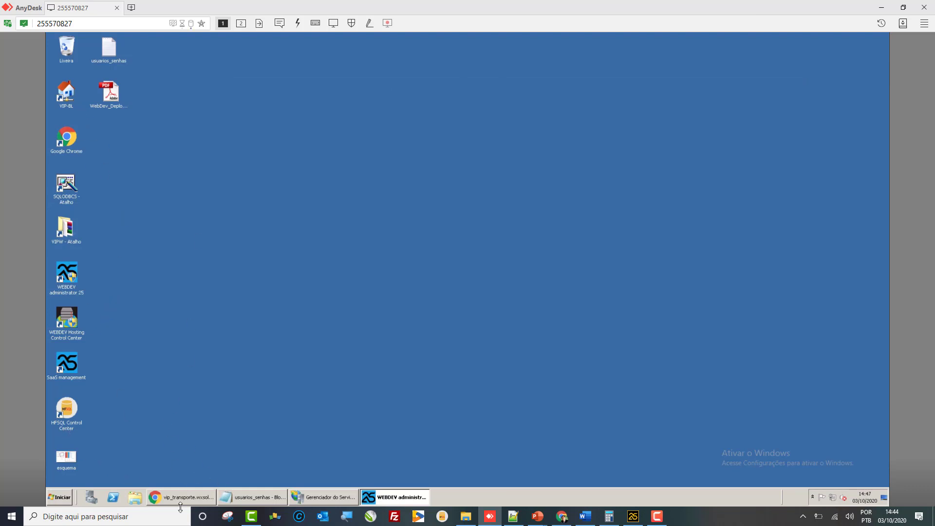
- Browse the server's Downloads to the 32bits folder of Versao 10.13 inside PostgreSQL-LIBS-32-64bits and examine the library files
left_click(142, 492)
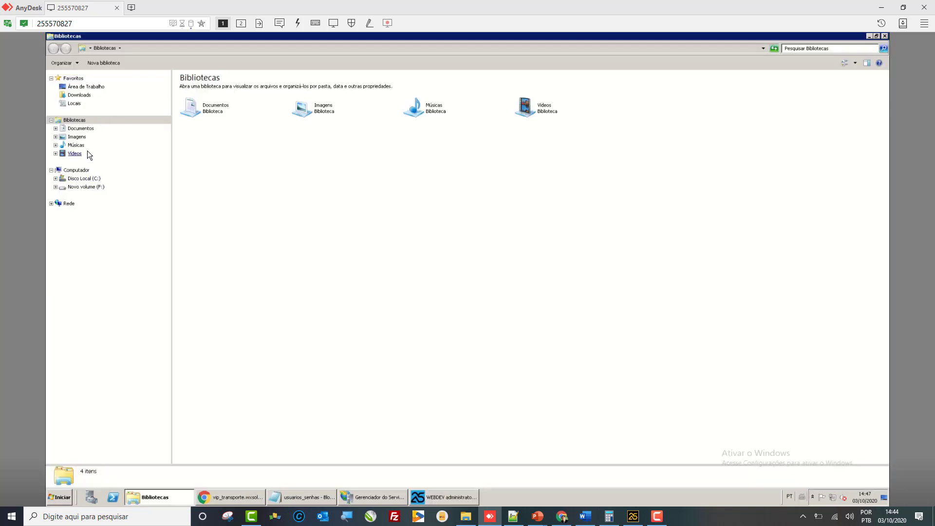
left_click(85, 96)
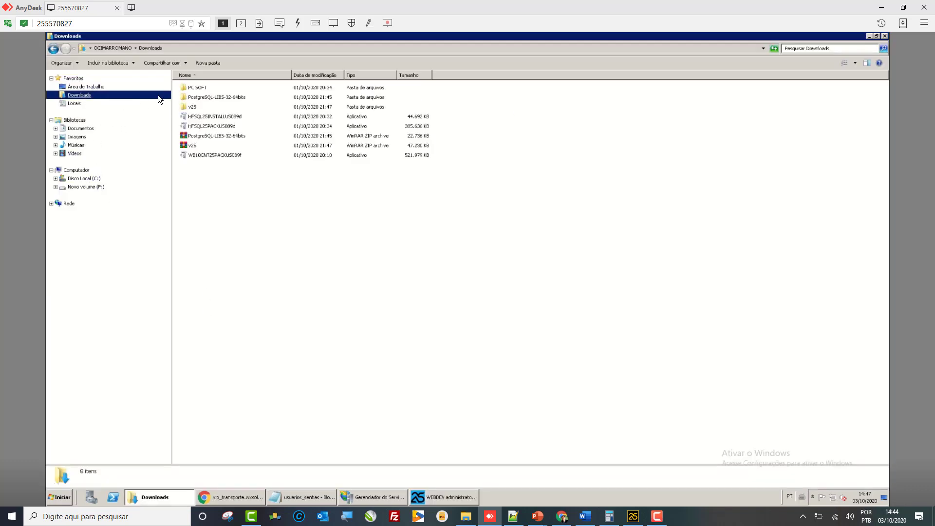
double_click(215, 95)
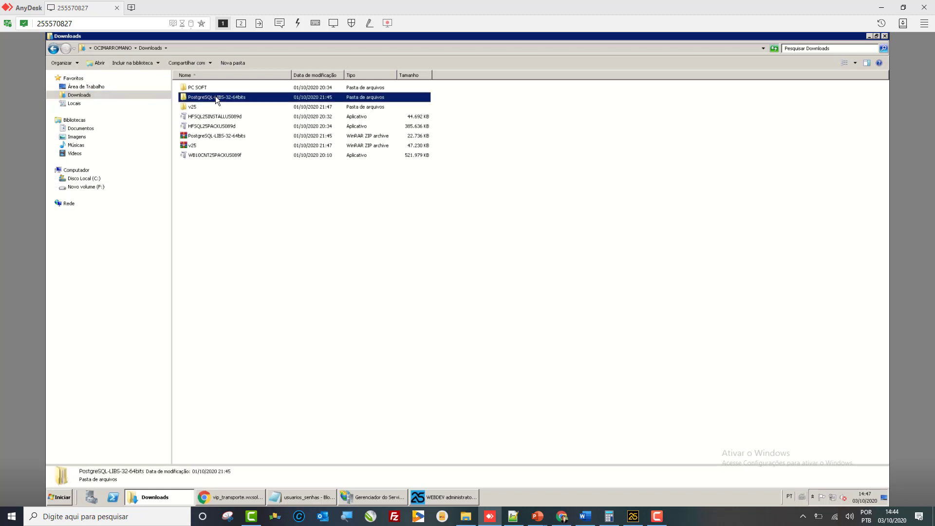
double_click(214, 90)
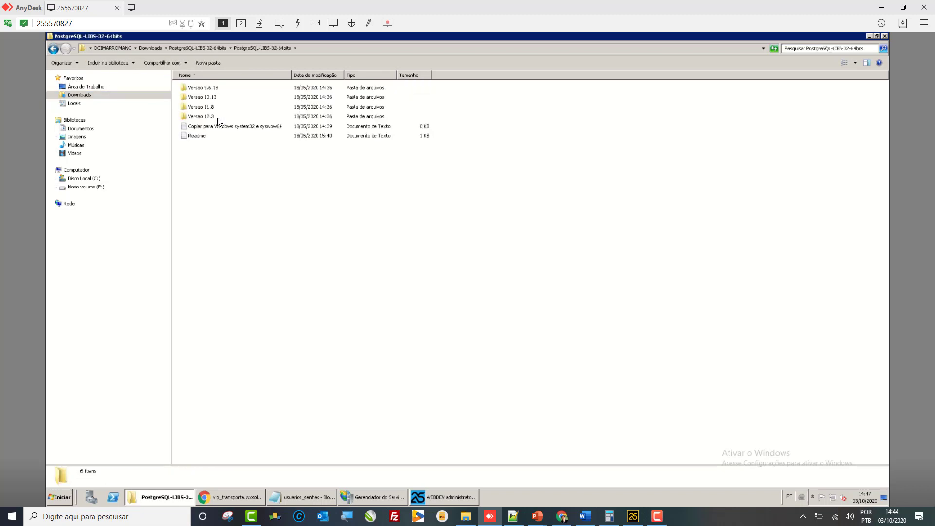
double_click(209, 99)
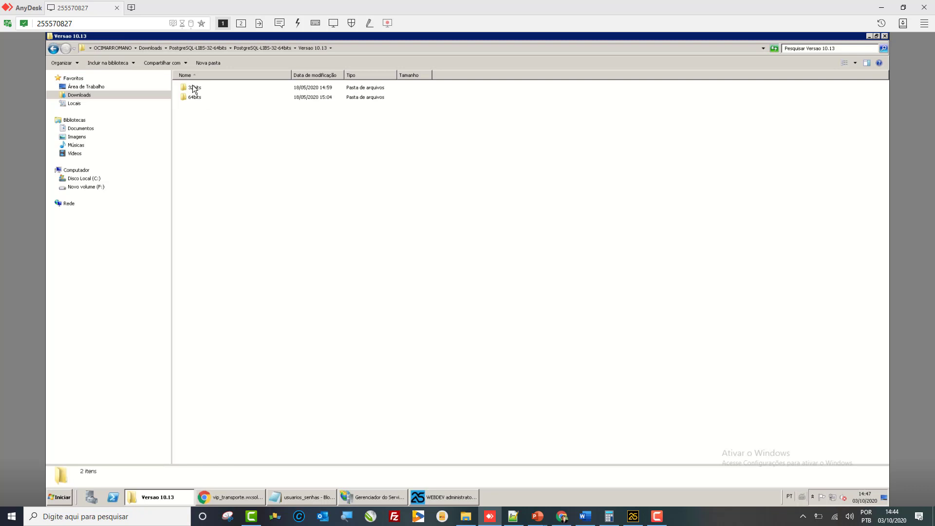
double_click(192, 88)
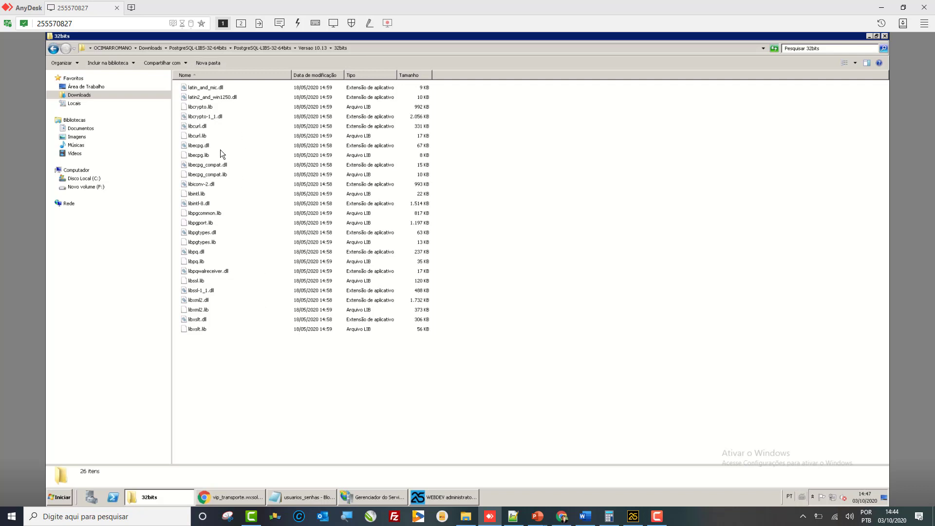
- Run POSTGRESQL25PACK052b from the v25 downloads folder to review the PostgreSQL connector update, and cancel it and close the folder
left_click(88, 97)
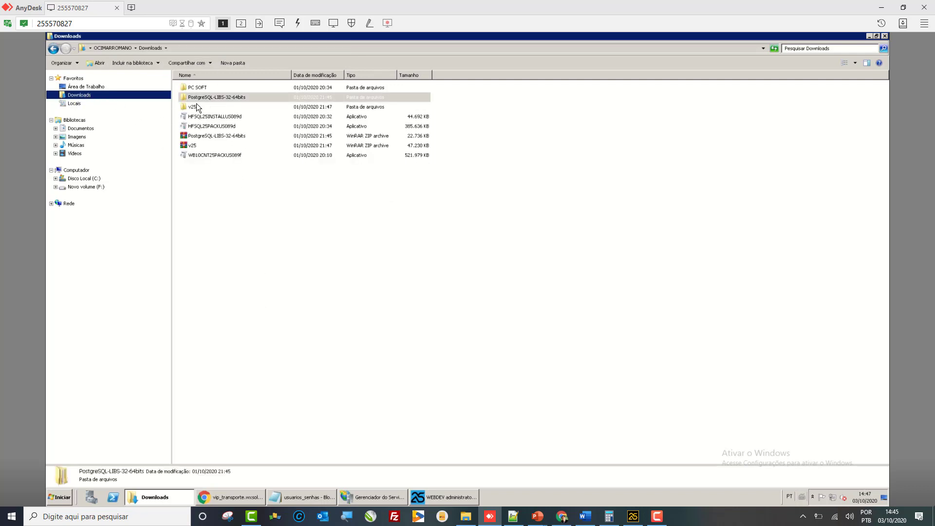
double_click(194, 107)
left_click(217, 89)
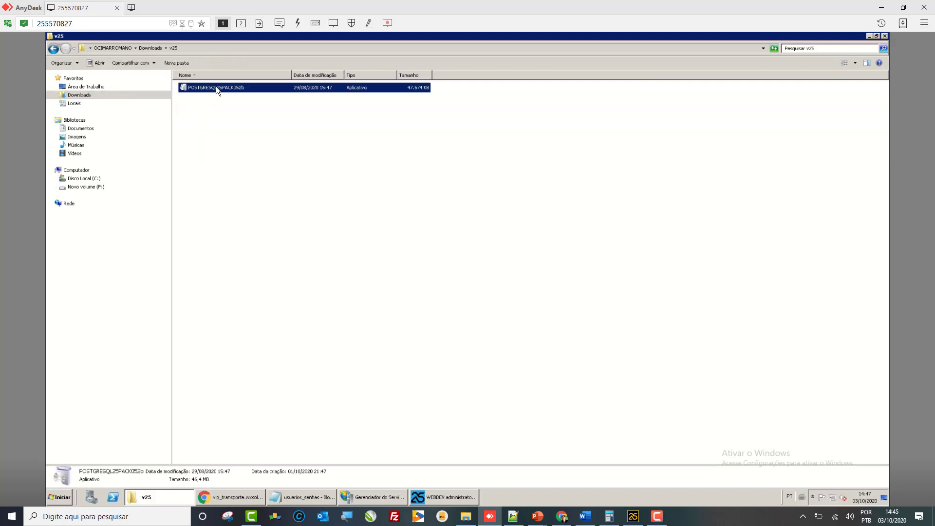
double_click(257, 89)
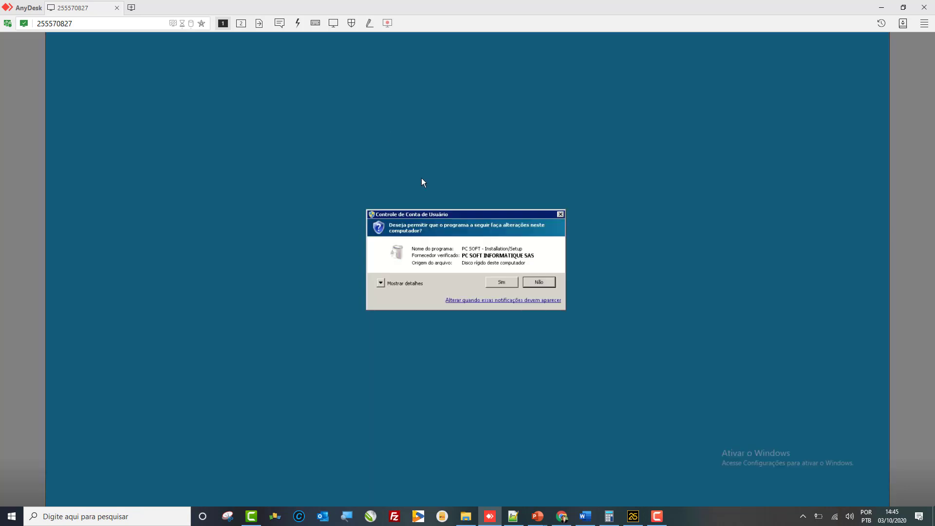
left_click(505, 282)
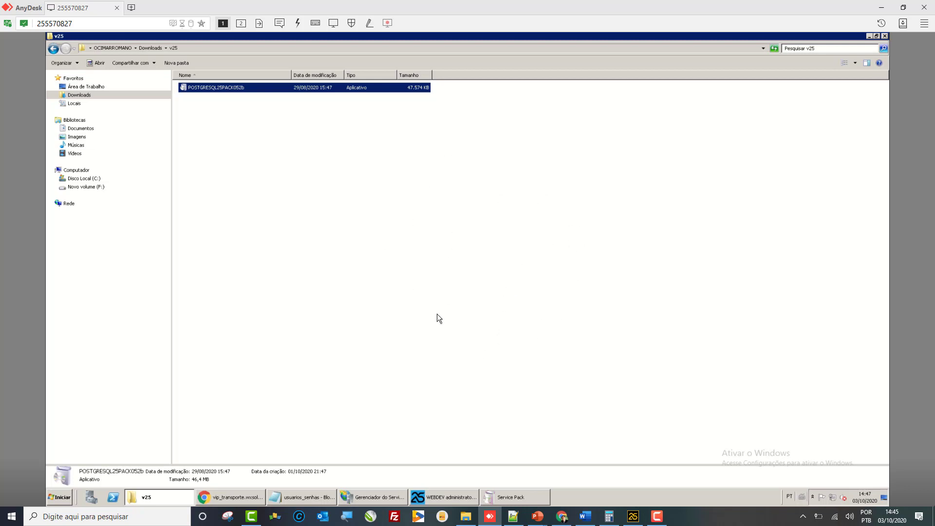
left_click(522, 494)
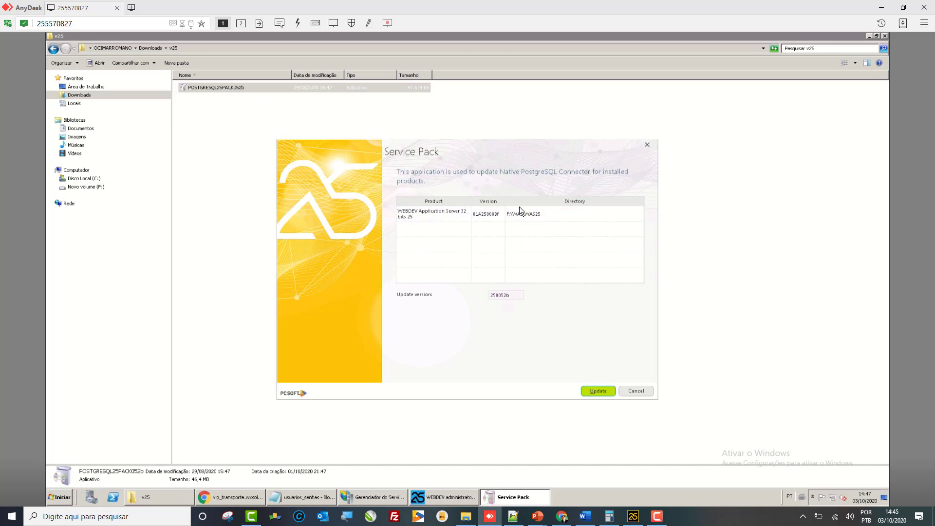
left_click(638, 392)
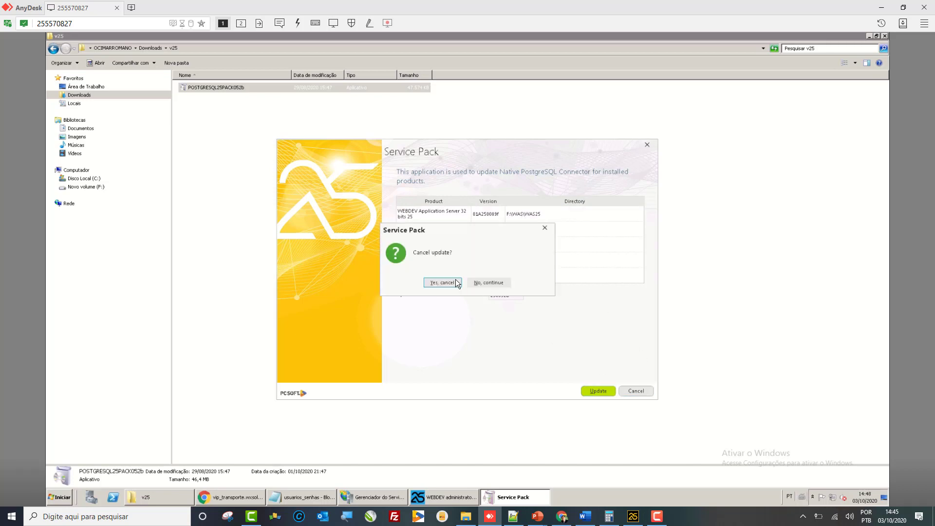
left_click(441, 285)
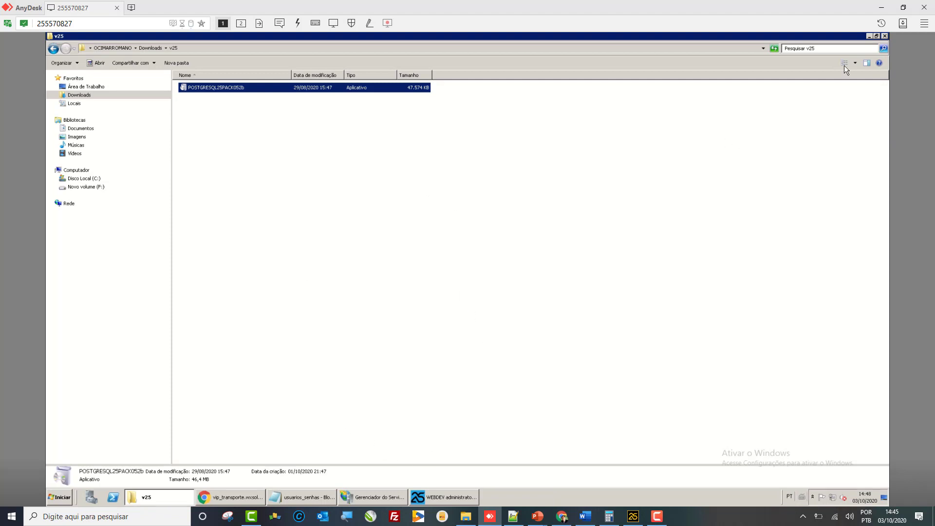
left_click(885, 37)
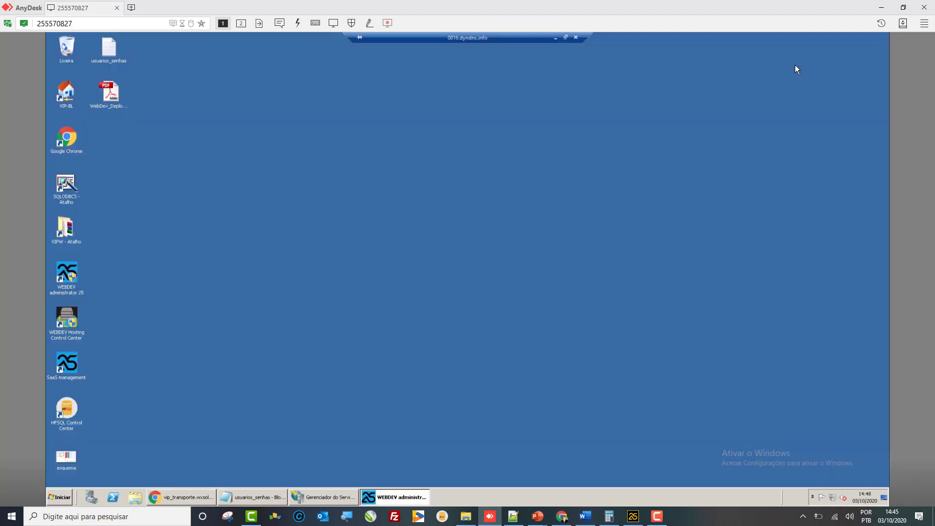
- Reopen the esquema diagram from the remote desktop and add the text pg_hba.conf below the banco box
double_click(68, 464)
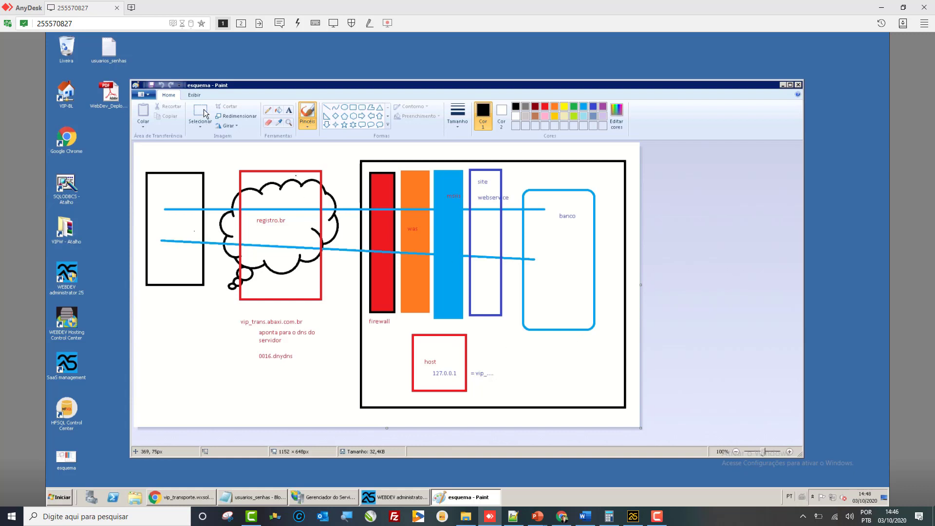
left_click(289, 110)
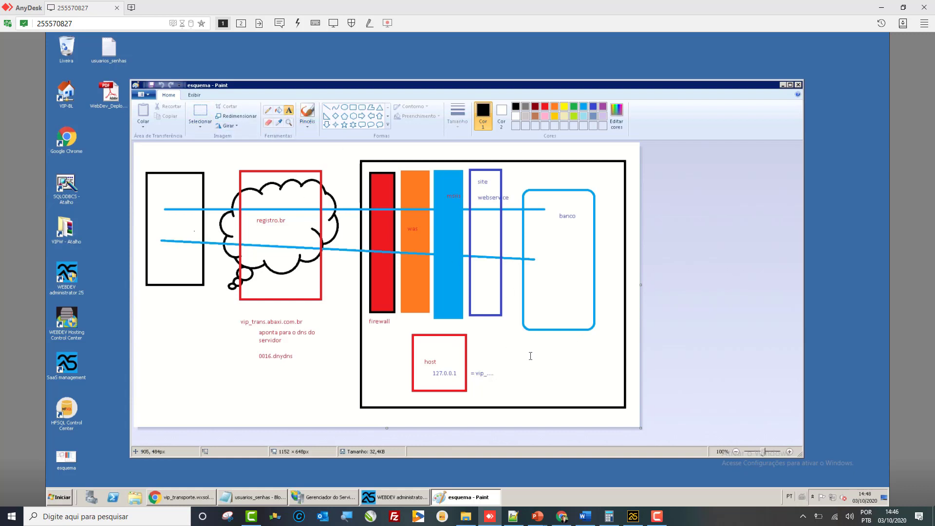
left_click(530, 352)
type("pg")
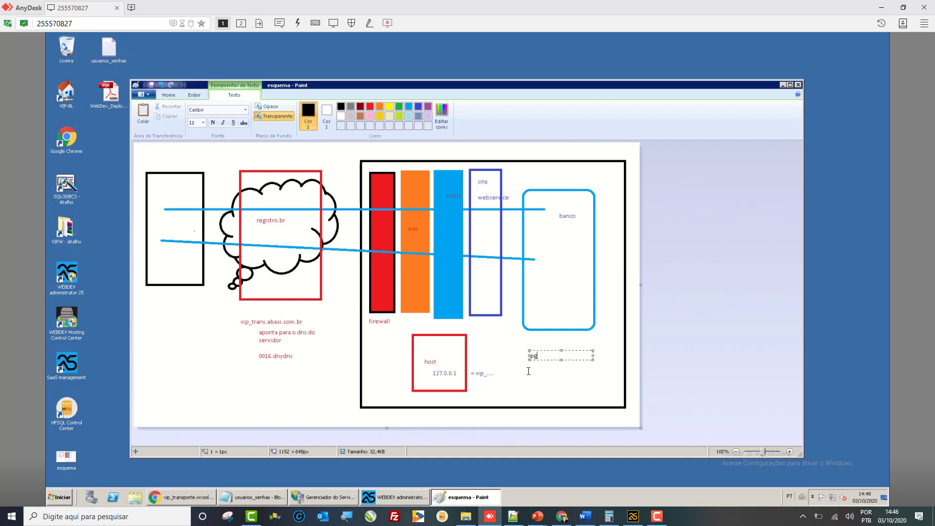
type("_hba.conf")
left_click(537, 385)
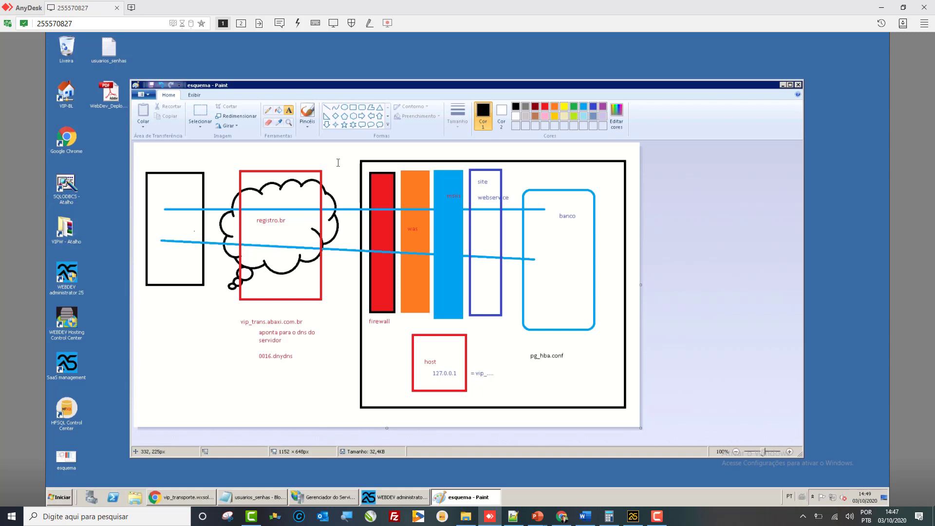
- Draw a black rectangle about 209 by 129 px in the diagram's lower-left area, with a slightly smaller rectangle nested inside it
left_click(353, 109)
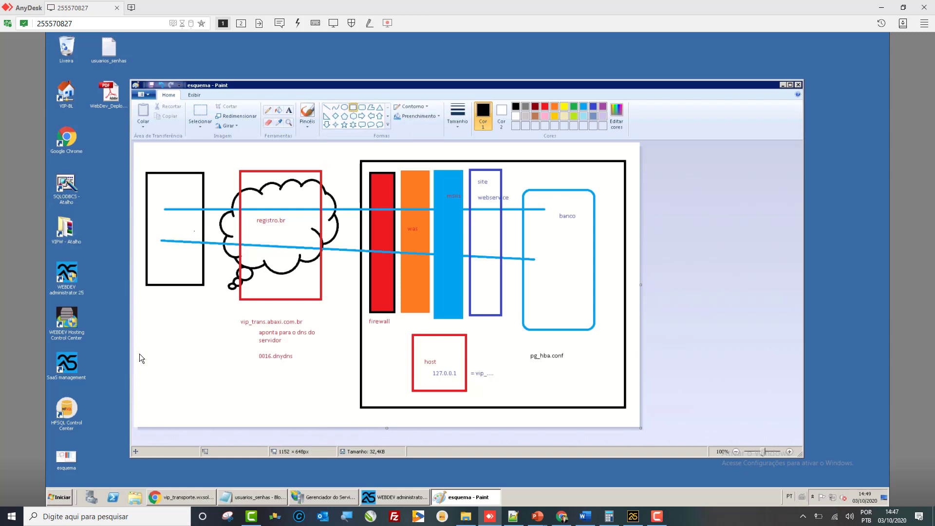
left_click_drag(145, 354, 237, 411)
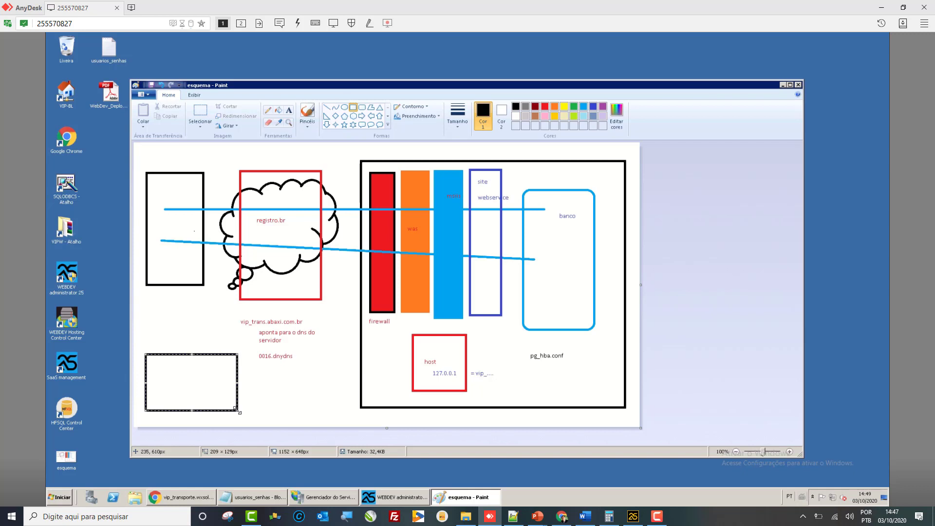
left_click(263, 389)
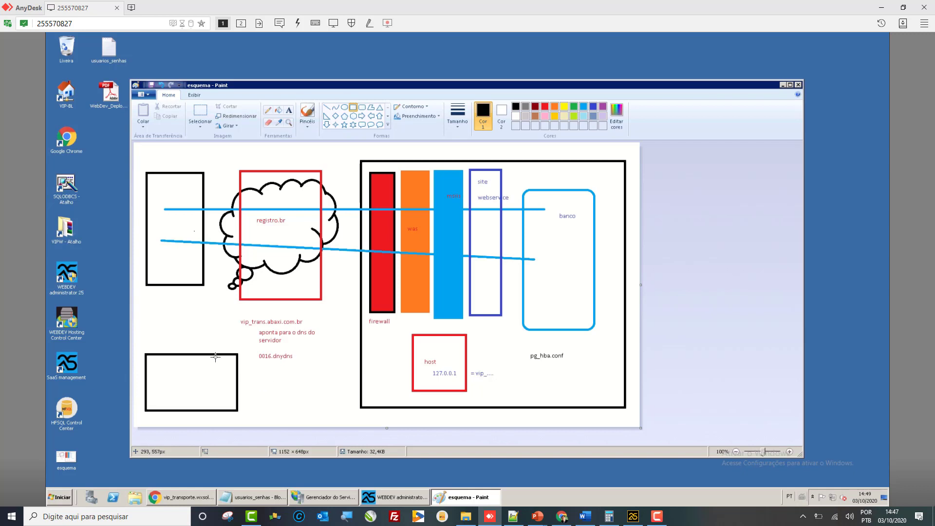
left_click_drag(150, 364, 231, 402)
left_click(274, 406)
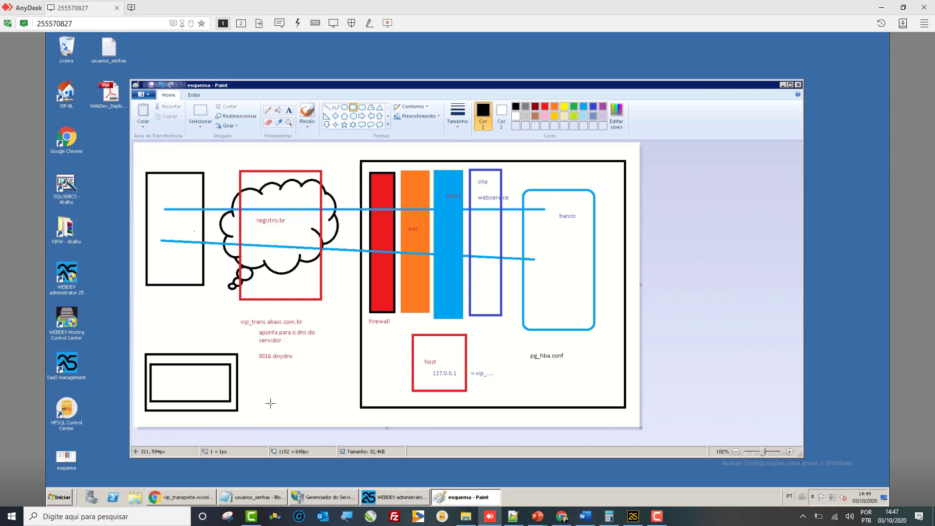
- Label the inner of the two nested rectangles with the text vivo
left_click(288, 112)
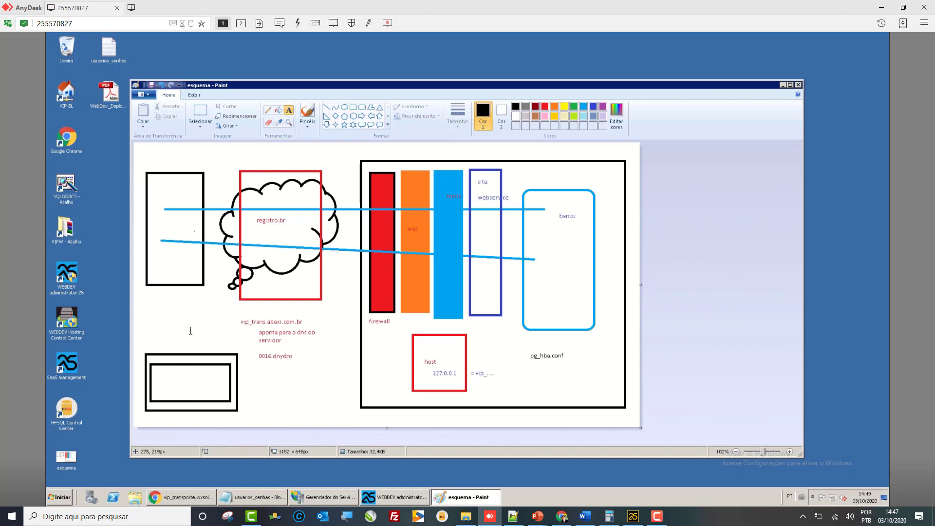
left_click(166, 379)
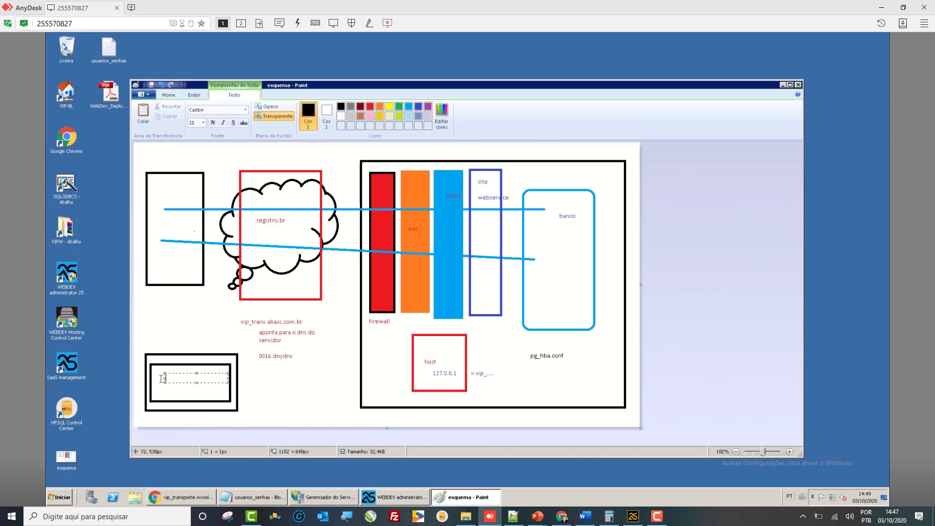
type("ovivo")
left_click(181, 394)
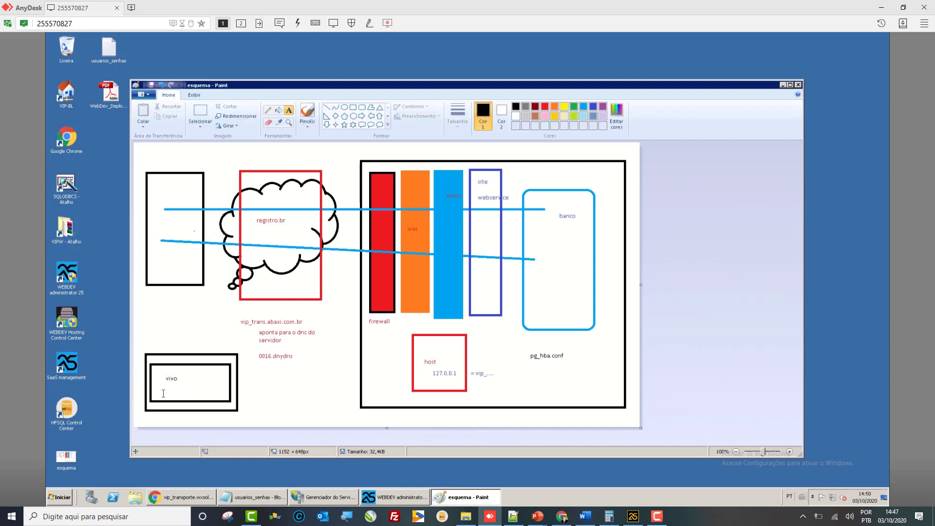
- Add the text "alias de porta x = ip servidor" and place it just to the right of the vivo box
left_click(165, 393)
type("alia")
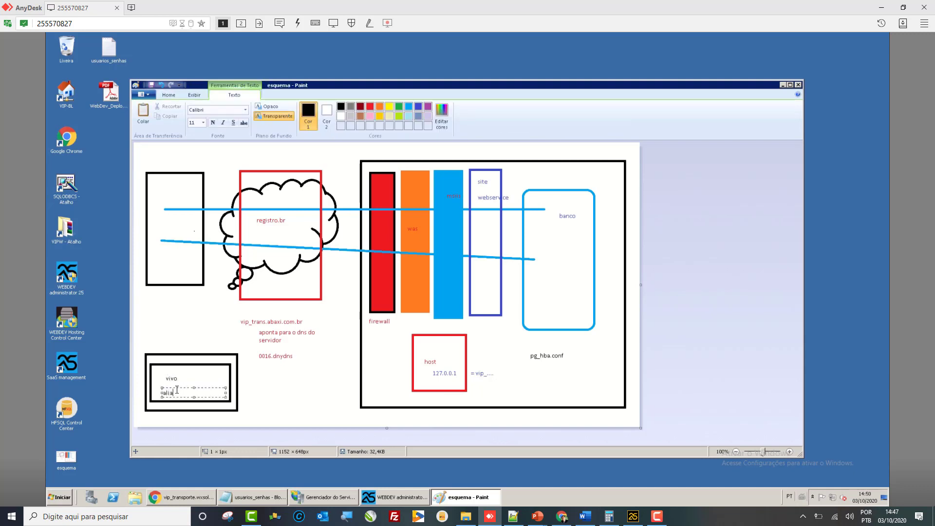
type("s de po")
type("rta x = ip servidor")
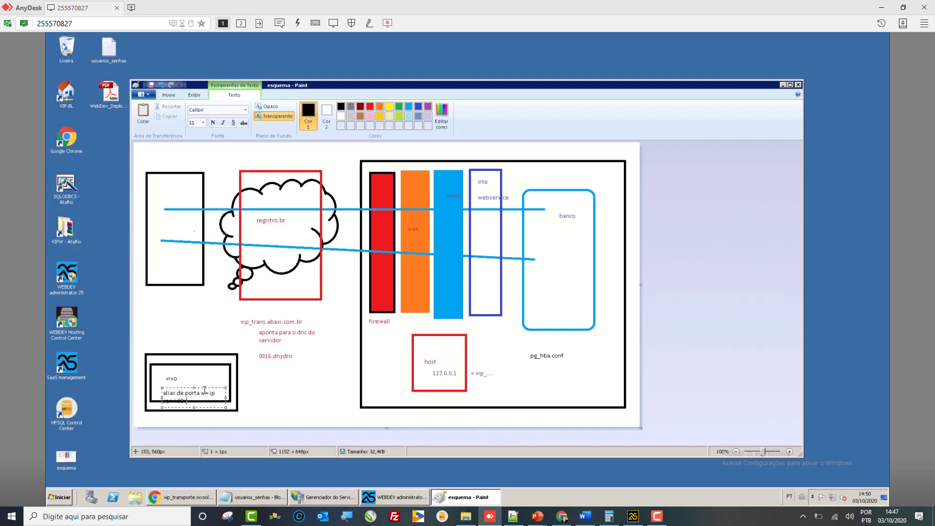
left_click_drag(204, 387, 286, 390)
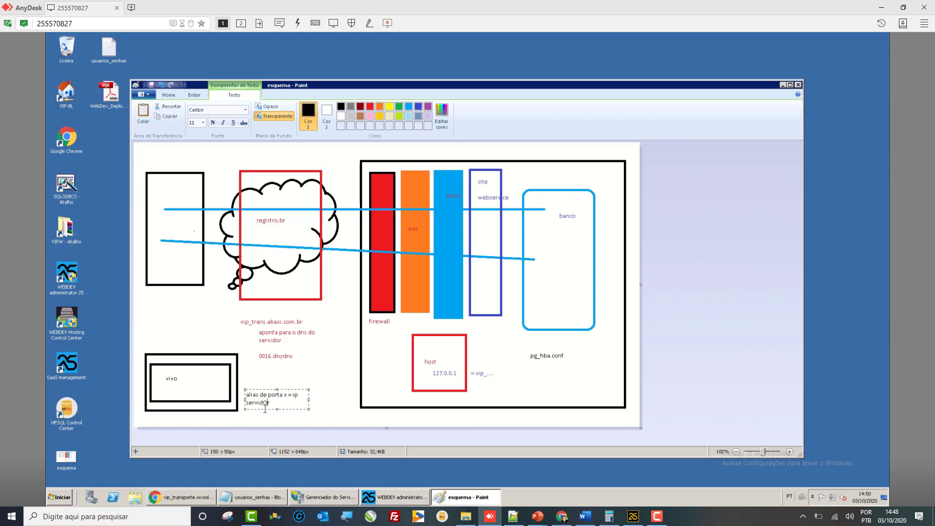
key("BackSpace")
type("or")
left_click(232, 379)
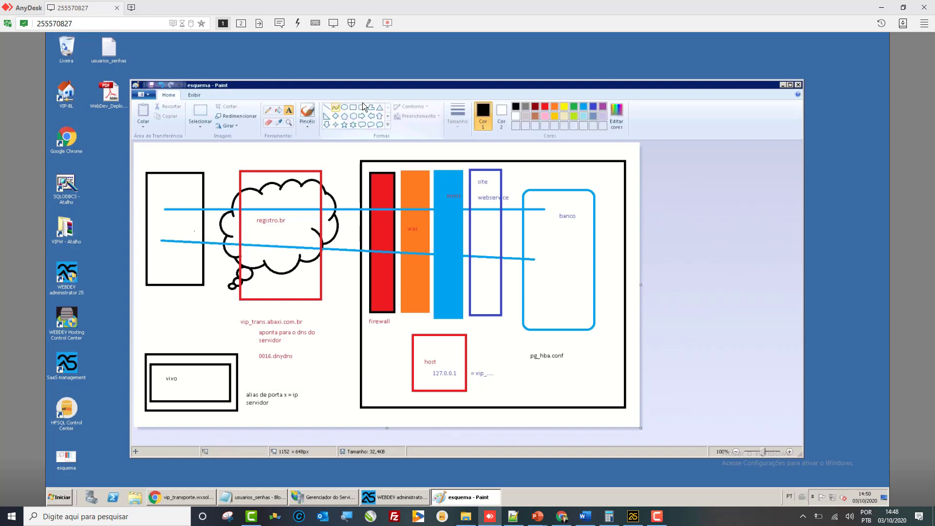
- Draw a diagonal line into the top of the vivo box and another from its right side to a new rectangle about 46 by 27 px
left_click(326, 108)
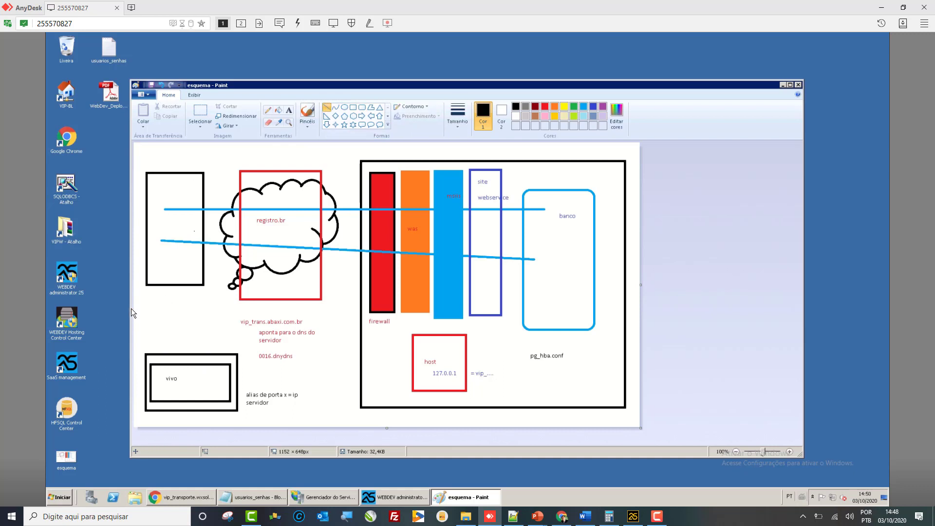
left_click_drag(137, 309, 183, 360)
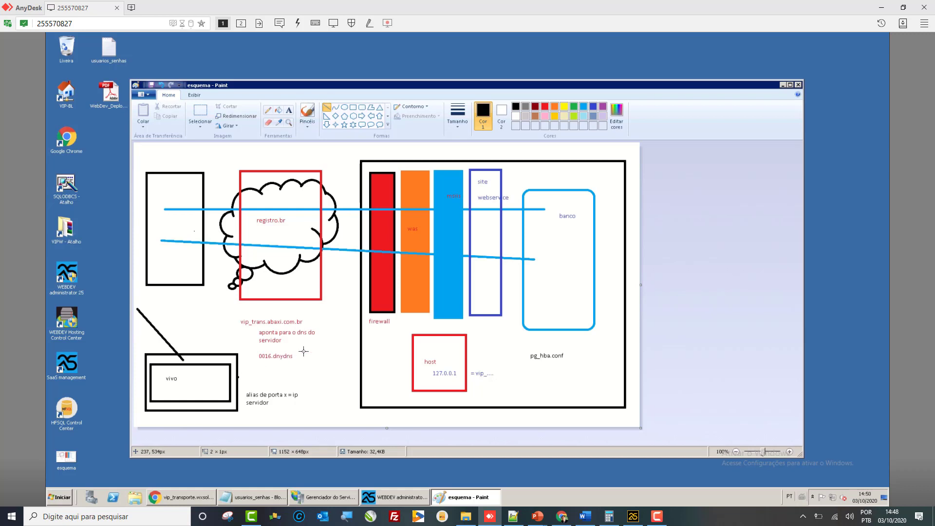
mouse_move(237, 377)
left_mouse_down()
mouse_move(355, 371)
mouse_move(306, 370)
left_mouse_up()
left_click(353, 106)
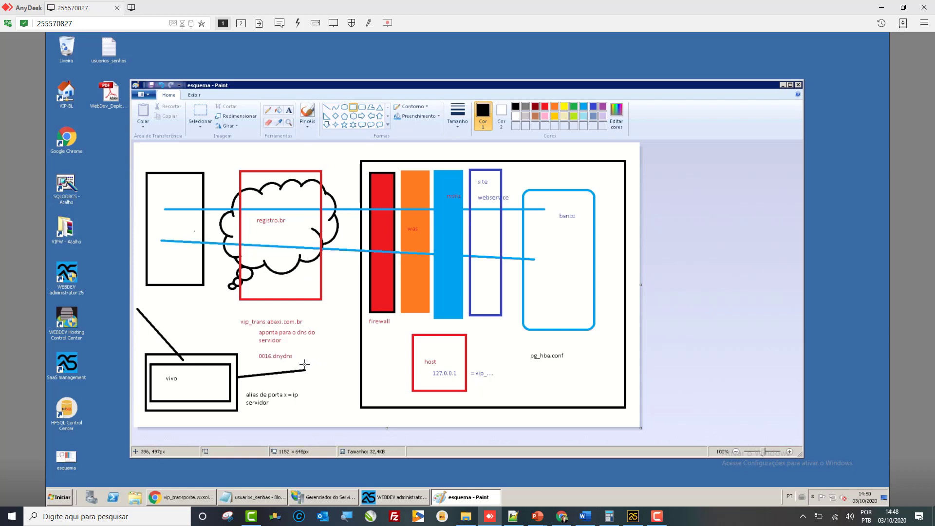
left_click_drag(304, 363, 326, 376)
- Draw lines from the small rectangle up to the server frame and down to the canvas edge, and mark an X inside the vivo box
left_click(327, 107)
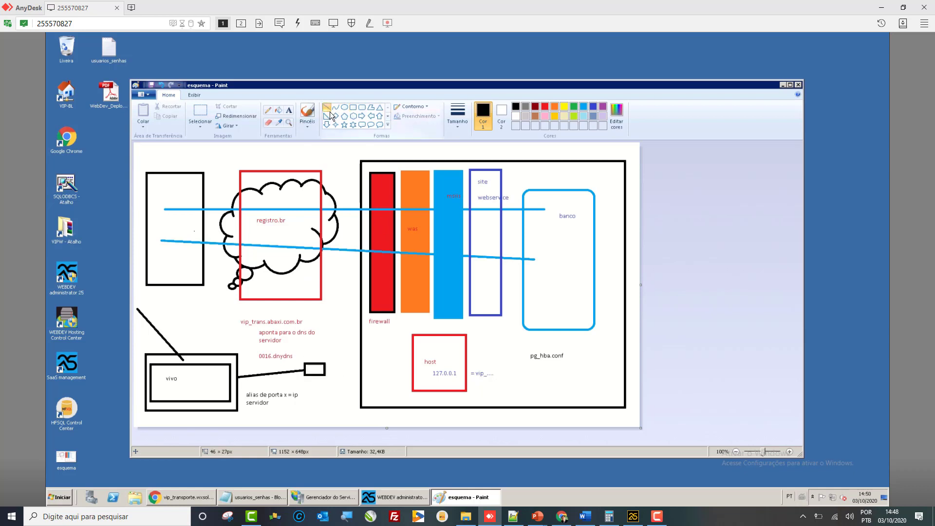
left_click_drag(319, 363, 362, 306)
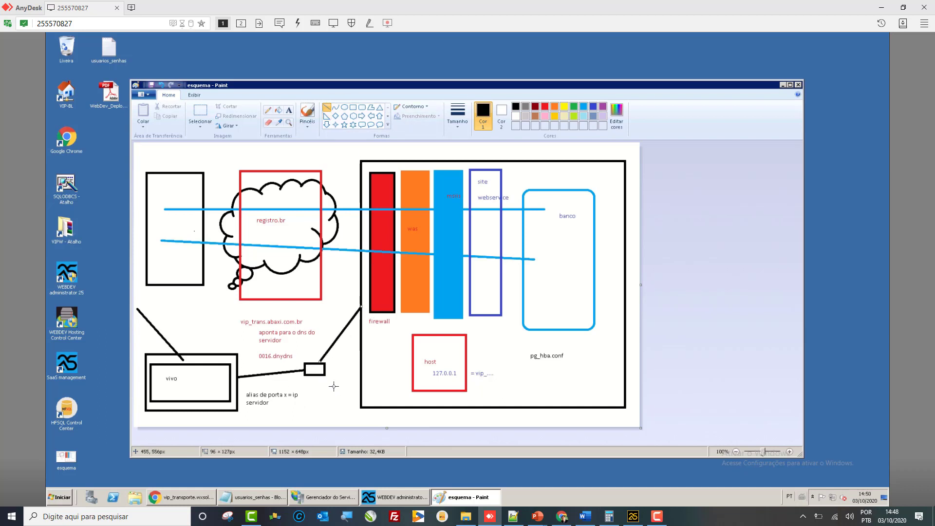
left_click_drag(319, 375, 348, 439)
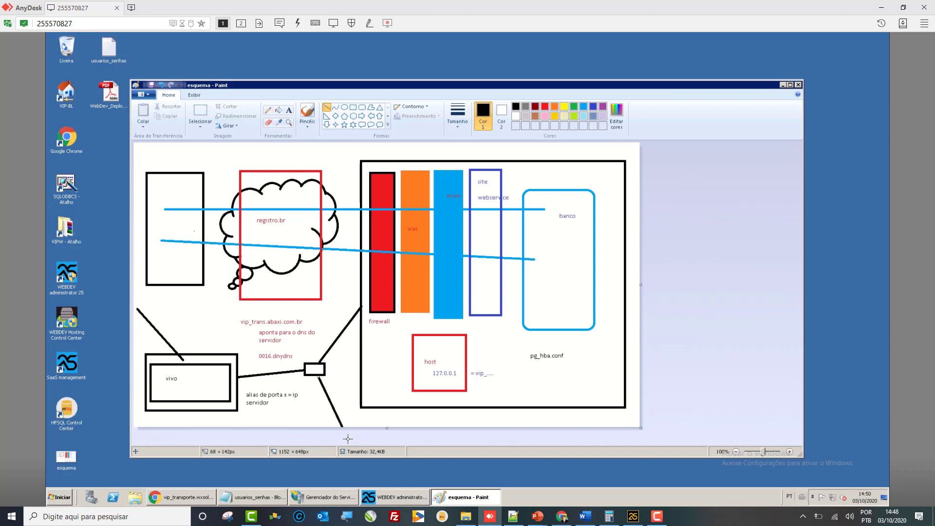
left_click(298, 413)
mouse_move(190, 372)
left_mouse_down()
mouse_move(219, 394)
mouse_move(193, 388)
mouse_move(216, 374)
left_mouse_up()
left_click(241, 413)
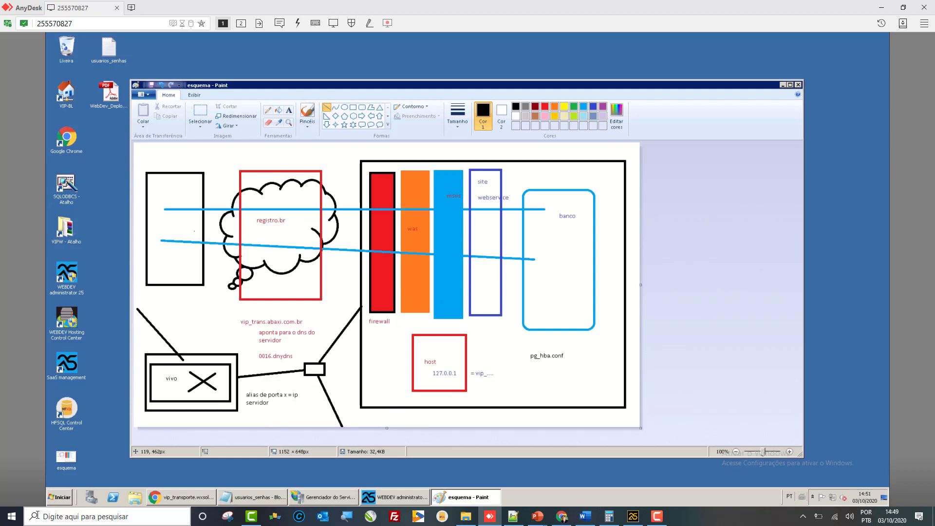
- Open the advanced settings of Firewall do Windows from the Control Panel and list the inbound rules
left_click(59, 497)
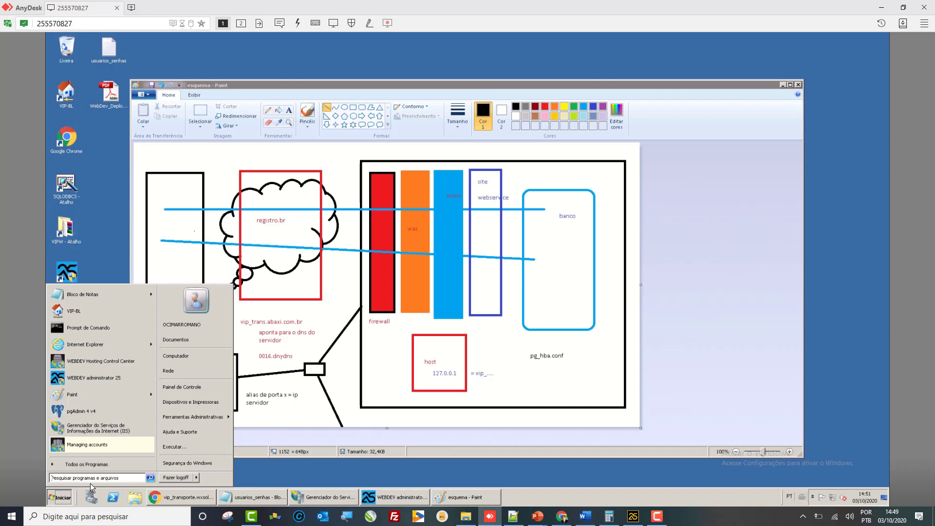
left_click(198, 388)
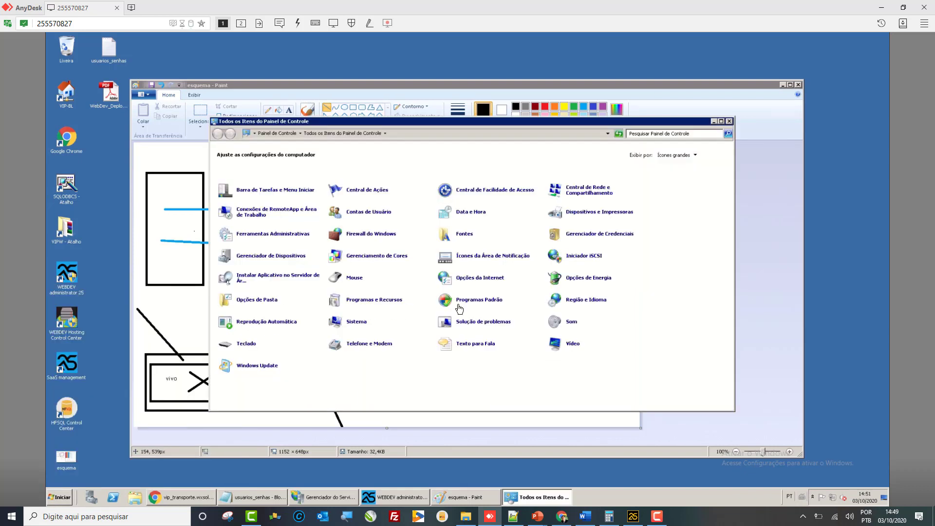
left_click(375, 237)
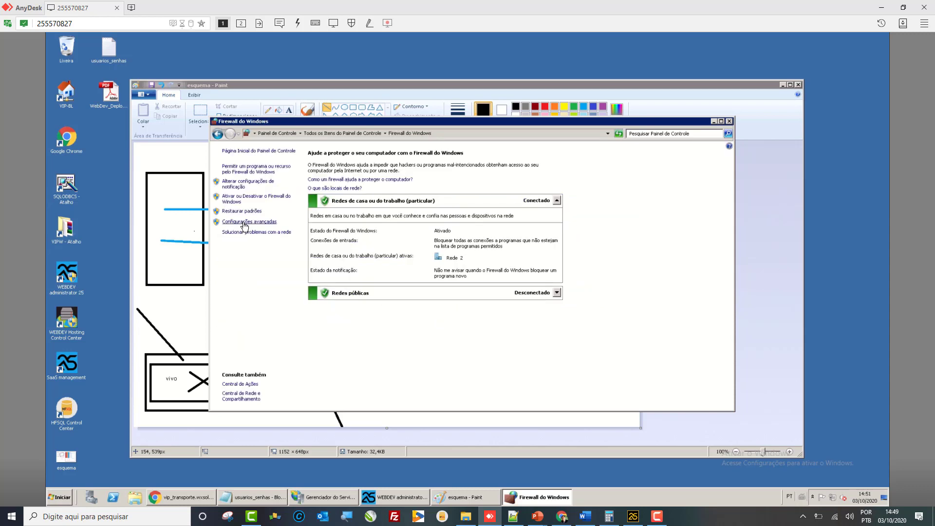
left_click(244, 223)
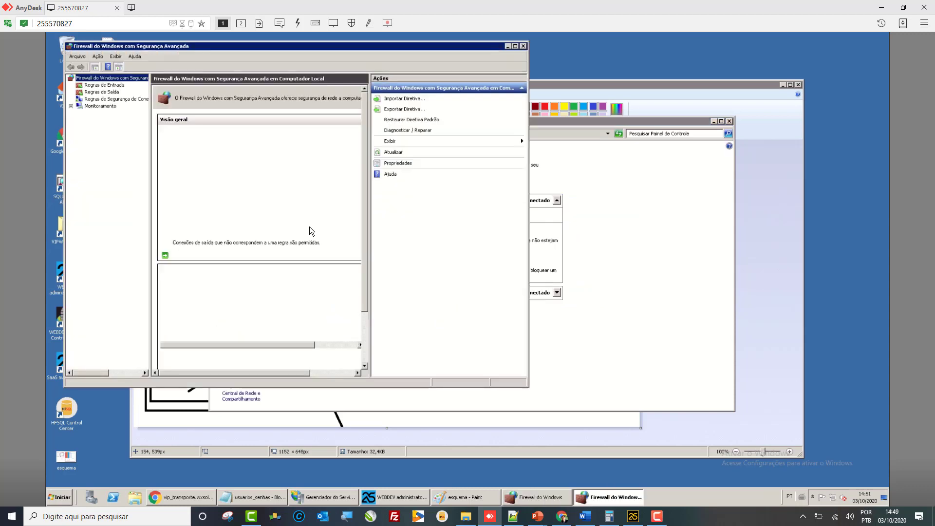
left_click(106, 87)
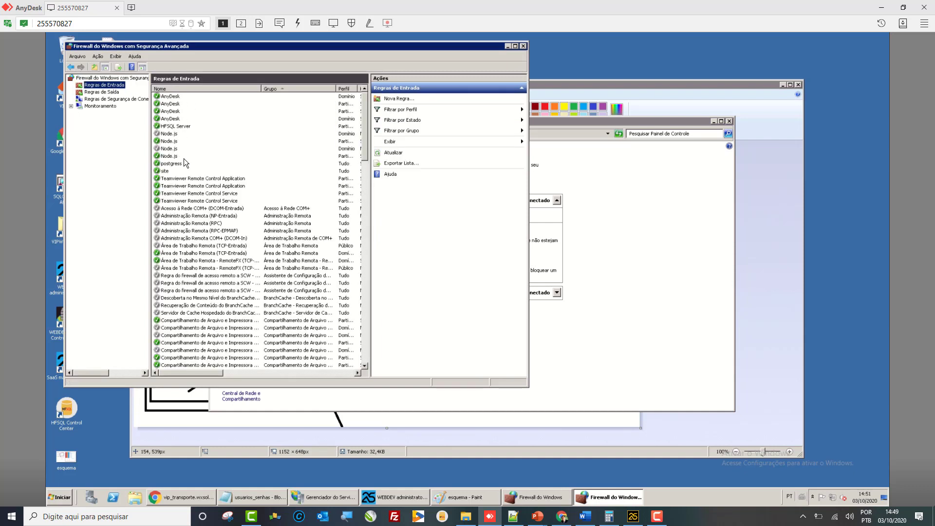
- Review the protocol and port settings of the site inbound rule, and close its properties without changes
left_click(175, 128)
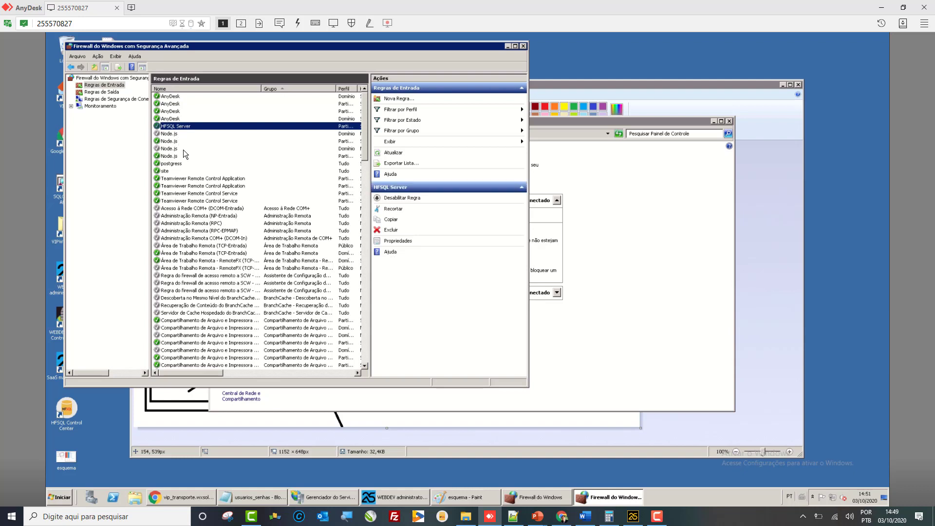
left_click(176, 165)
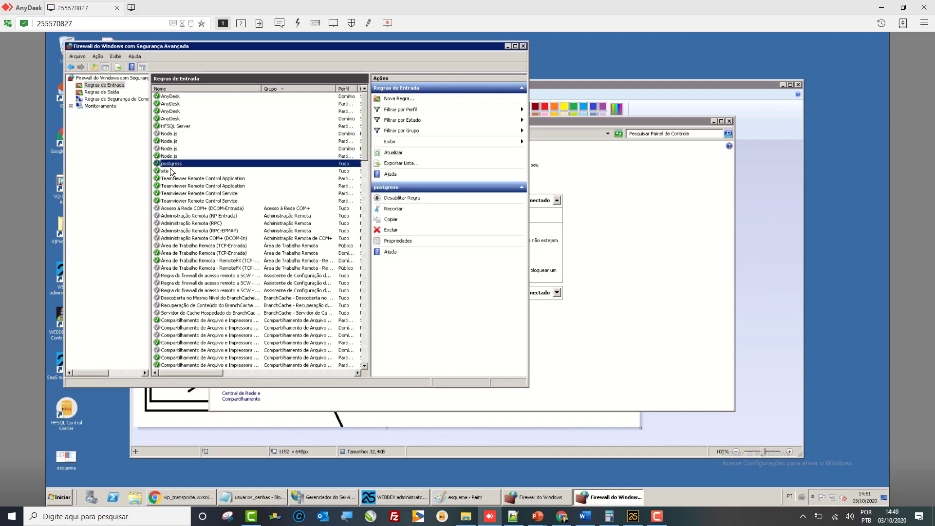
left_click(168, 174)
double_click(168, 175)
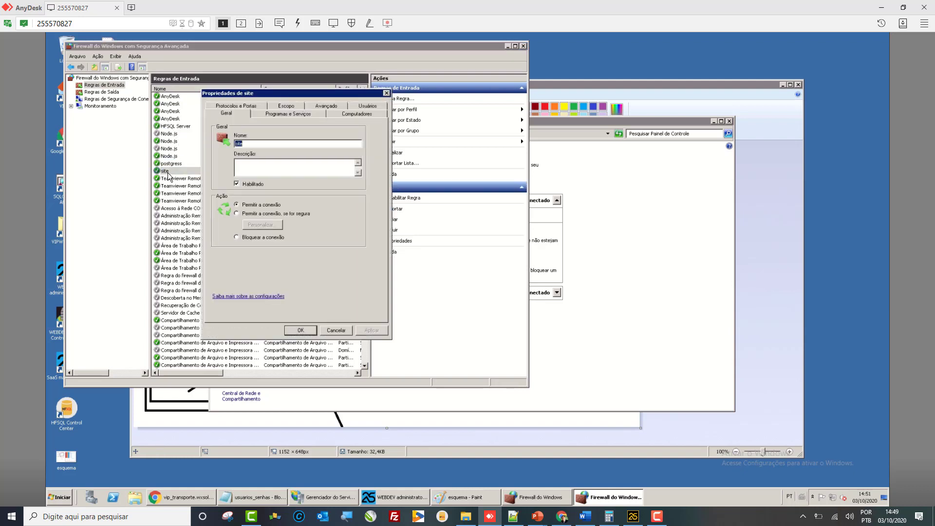
left_click(238, 104)
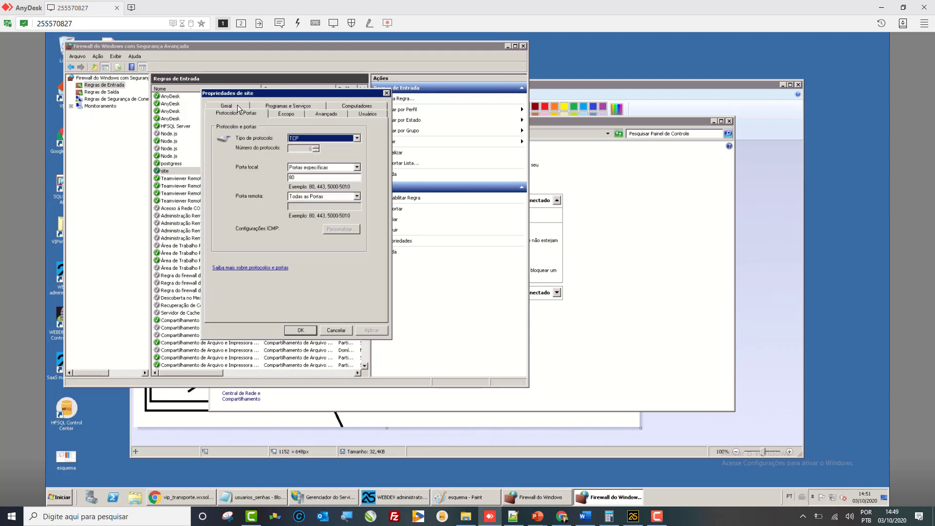
left_click(340, 332)
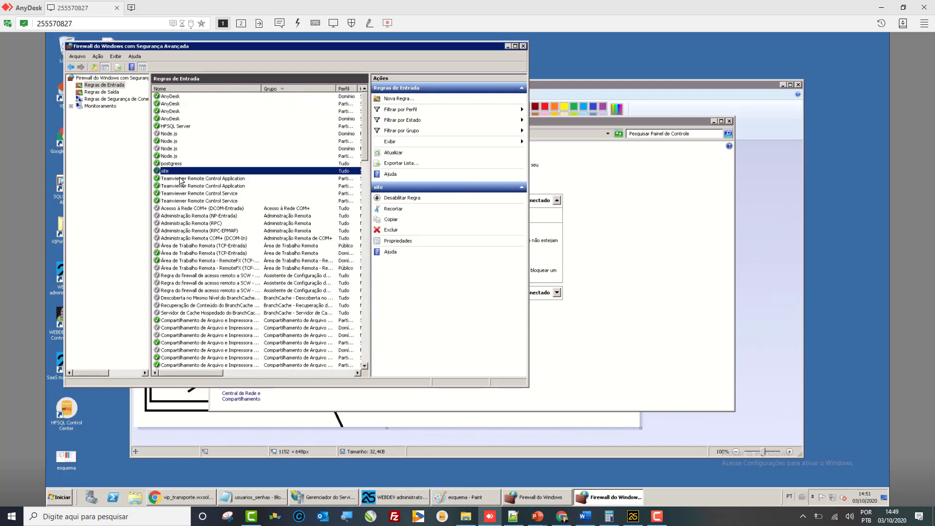
- Set the local ports of the site inbound rule to 80, 81 and save its properties
double_click(209, 173)
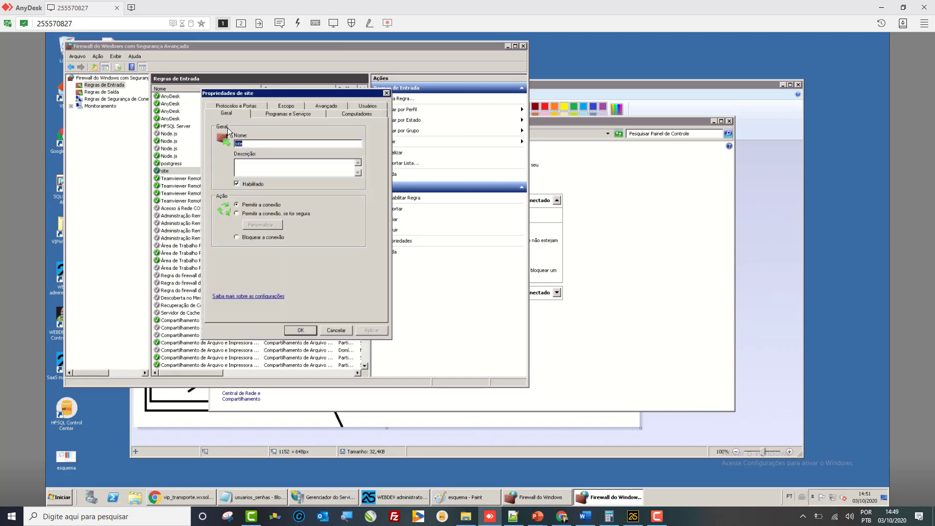
left_click(240, 107)
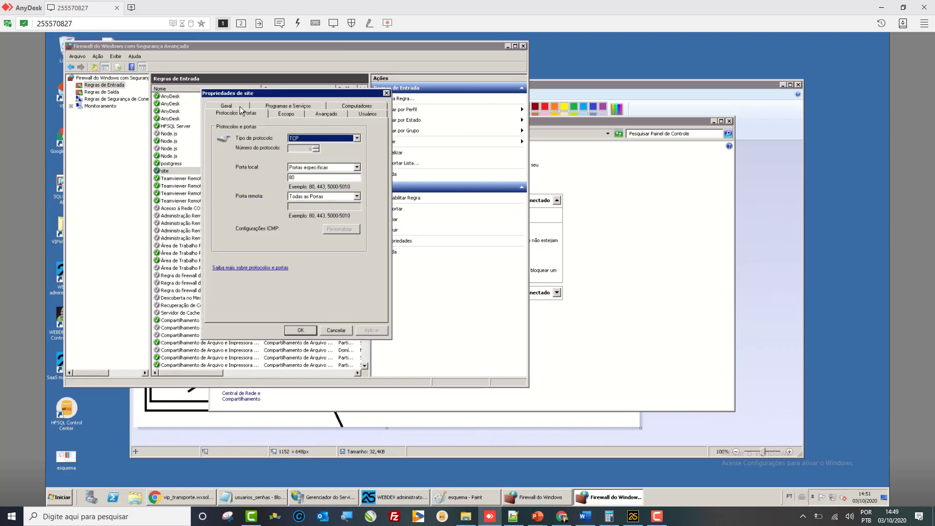
left_click(303, 177)
type("80")
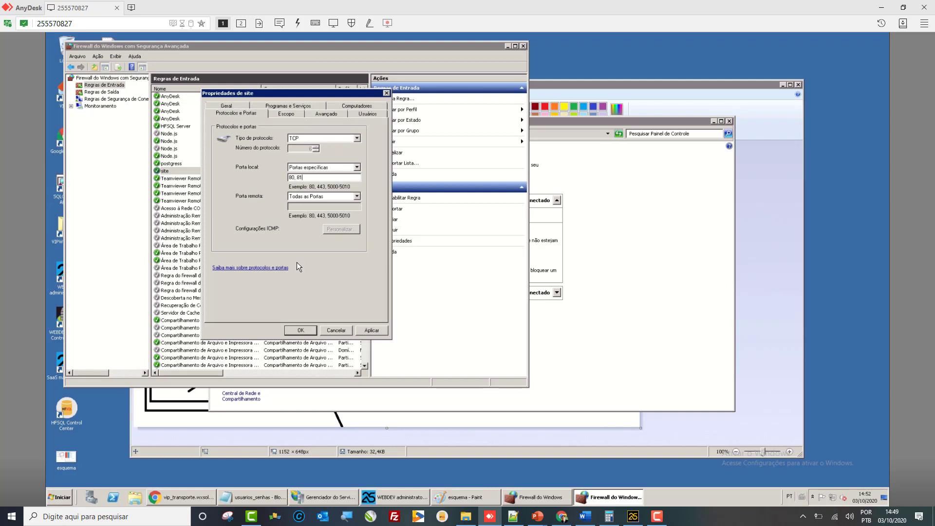
left_click(302, 331)
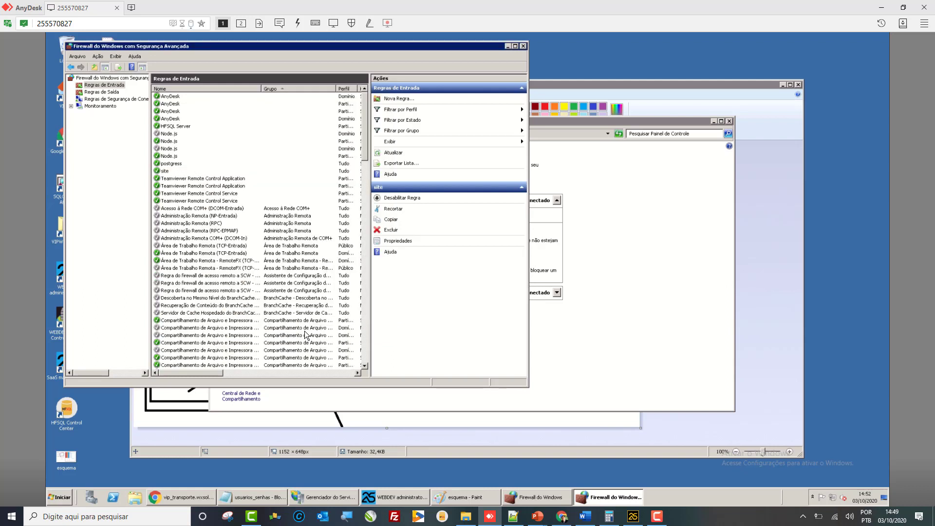
- Start a new outbound rule of type Porta for TCP, entering specific remote ports beginning with 80
left_click(113, 92)
left_click(402, 99)
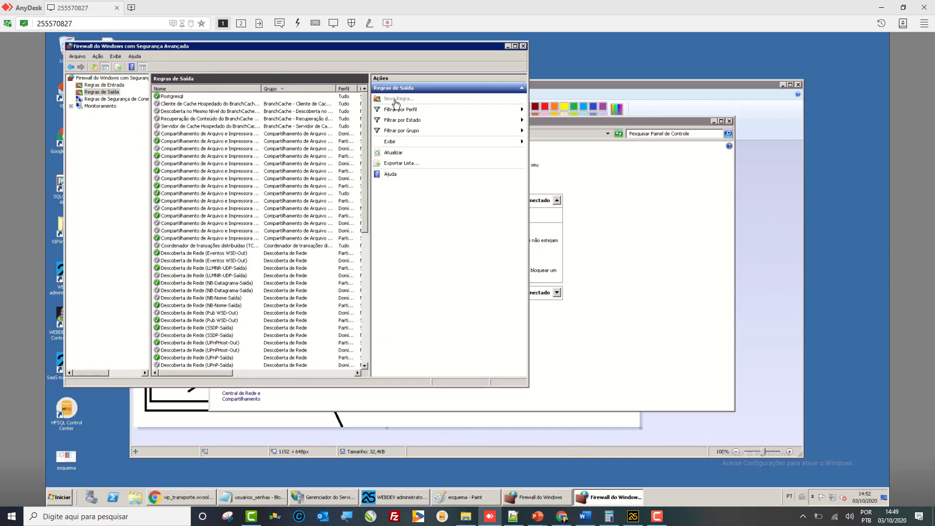
left_click(225, 205)
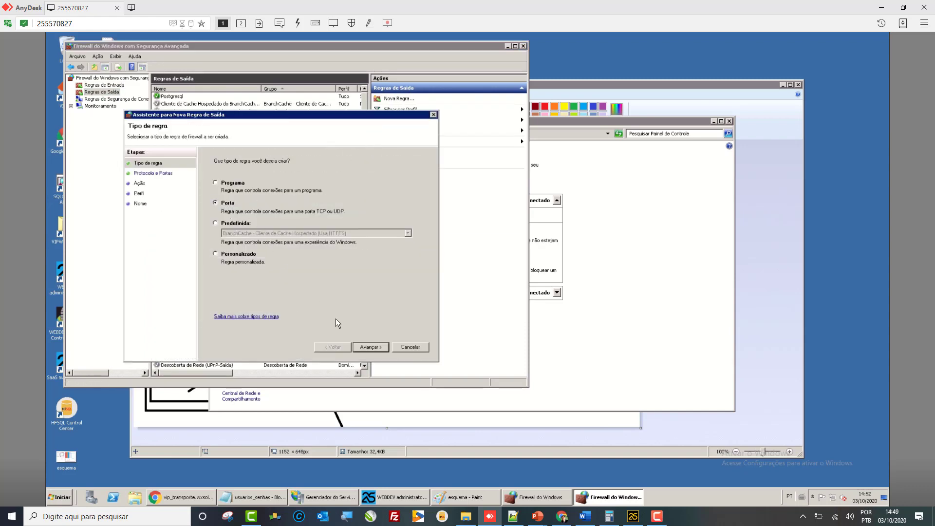
left_click(374, 348)
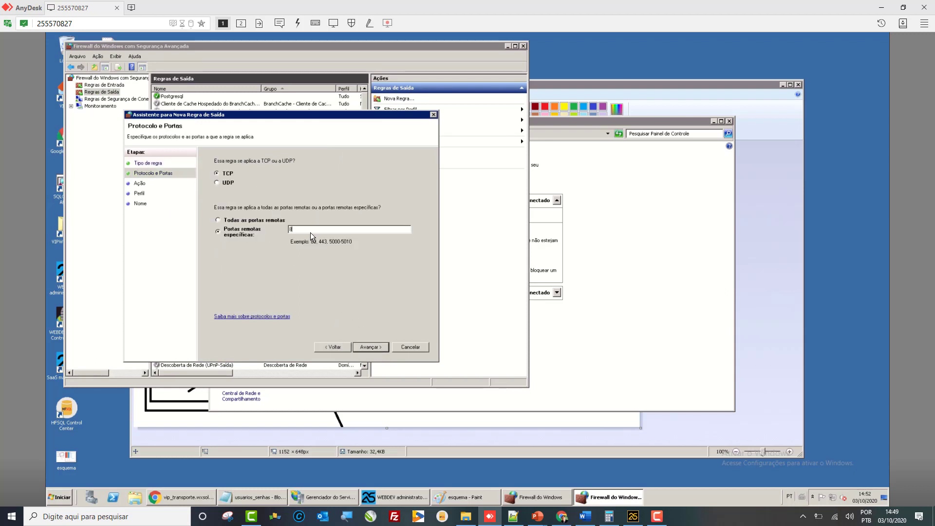
type("80,8")
left_click(375, 348)
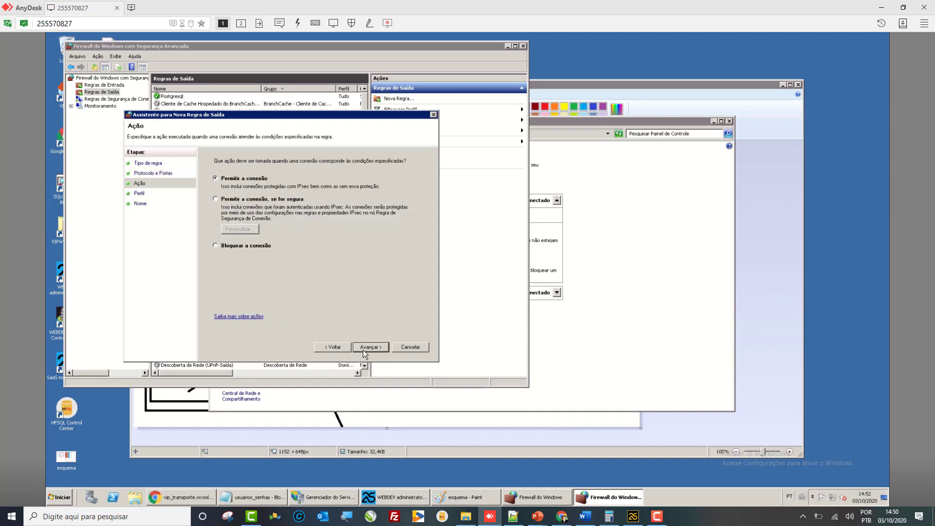
- Allow the connection for the Domínio, Particular and Público profiles, name the outbound rule site and finish it
left_click(365, 350)
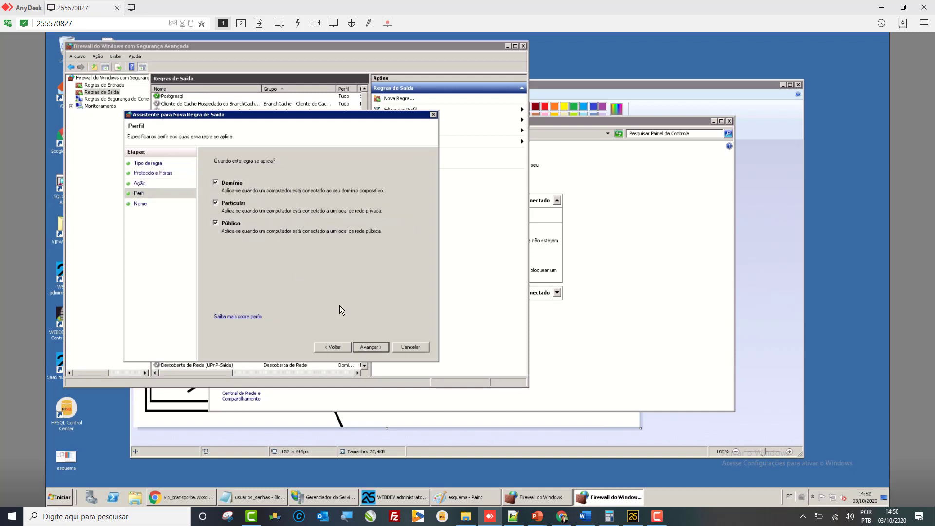
left_click(376, 347)
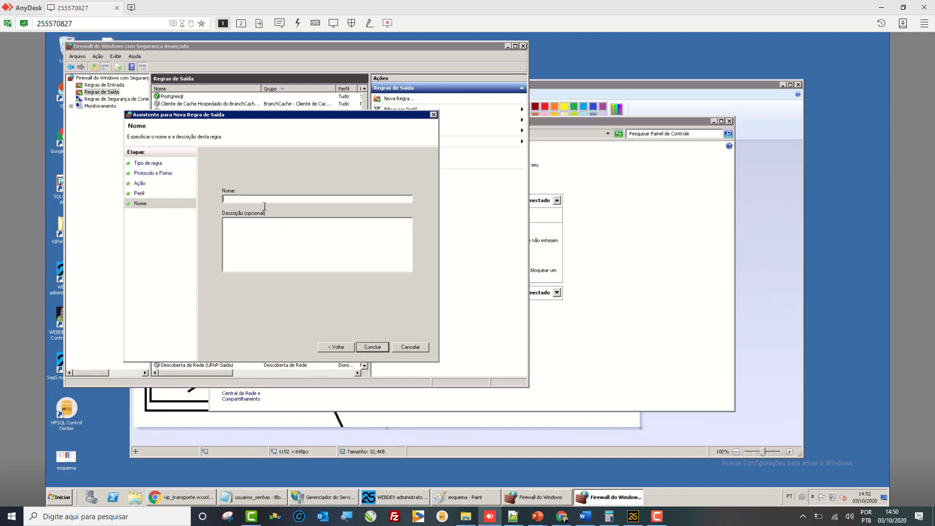
type("site")
left_click(337, 347)
left_click(338, 346)
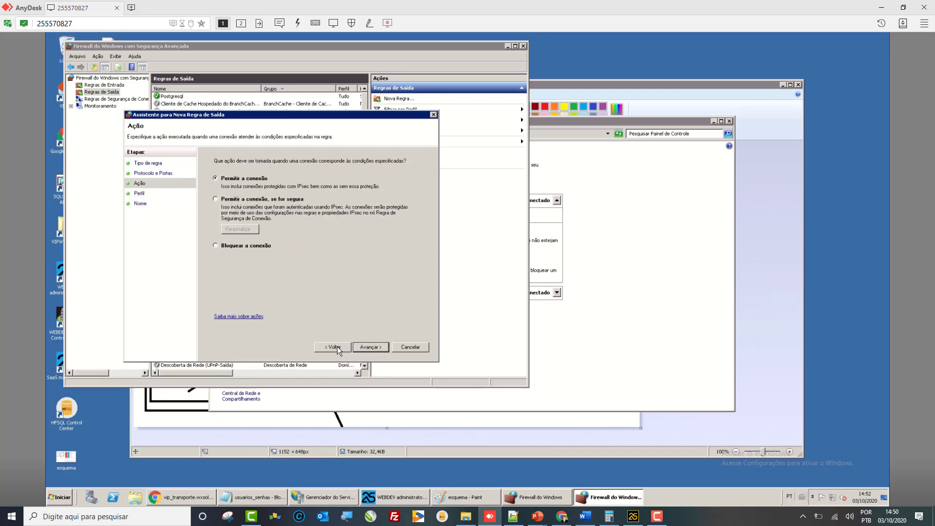
left_click(376, 346)
left_click(378, 346)
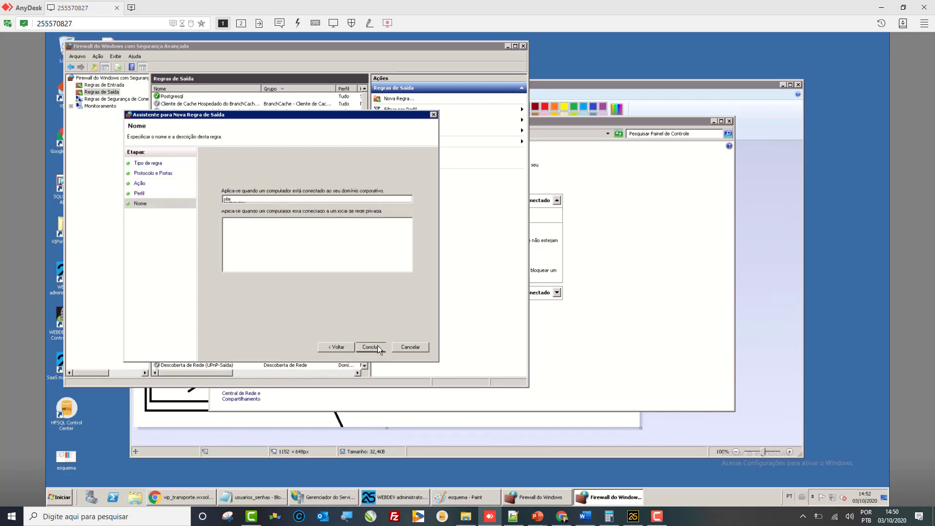
left_click(378, 346)
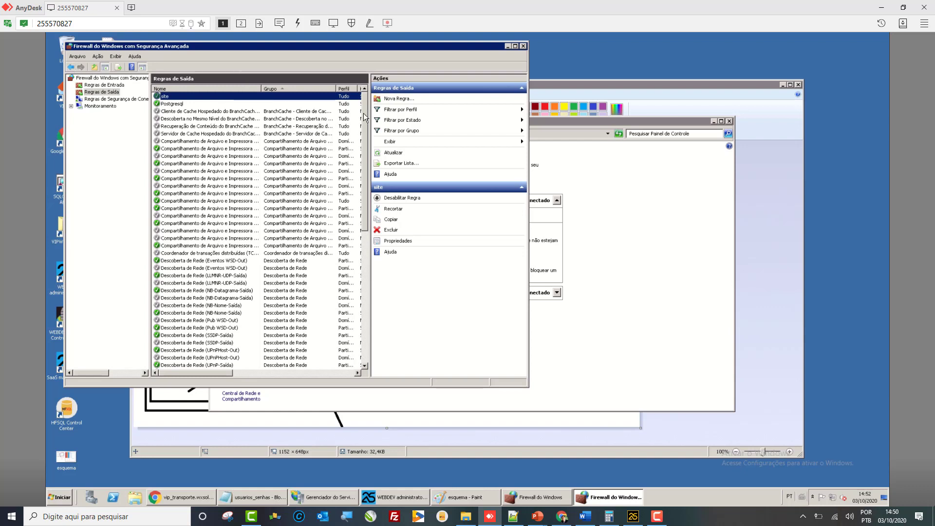
- Create another outbound rule of type Porta named hfsql, allowing specific TCP remote ports for all three profiles
left_click(398, 99)
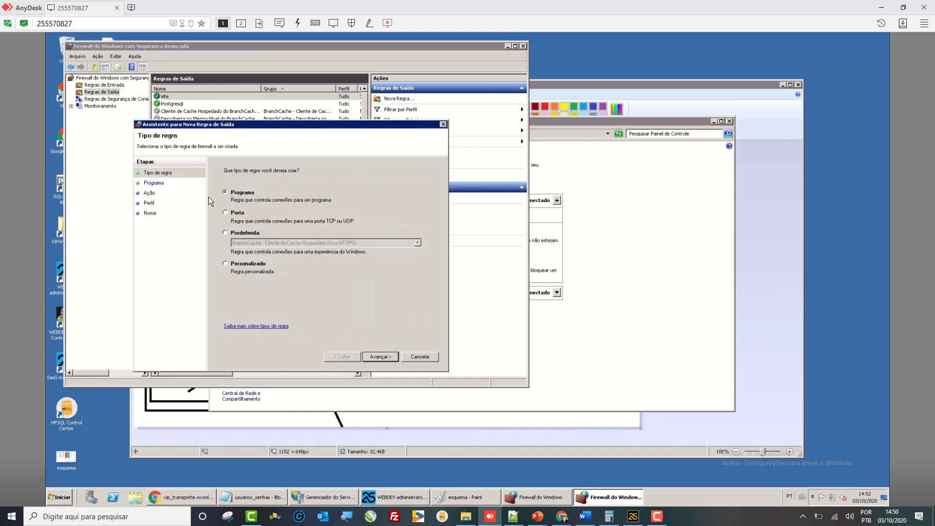
left_click(225, 212)
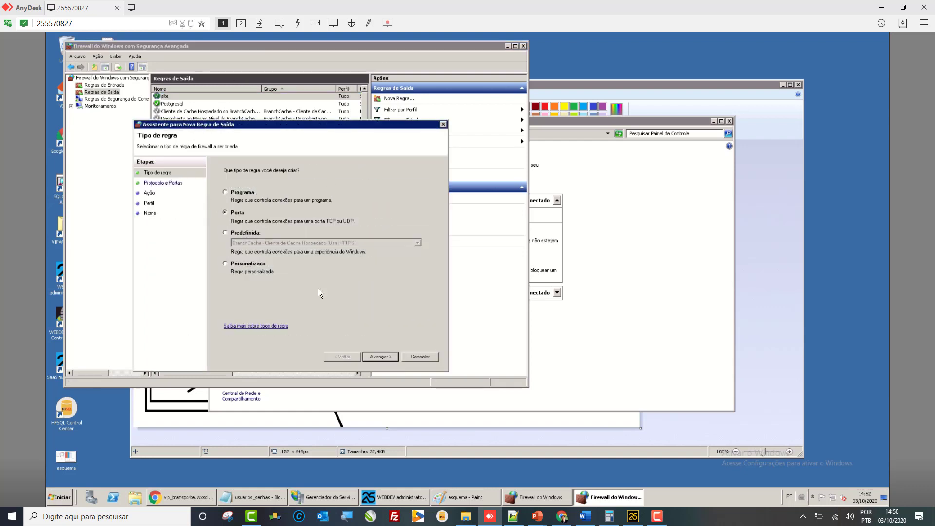
left_click(379, 355)
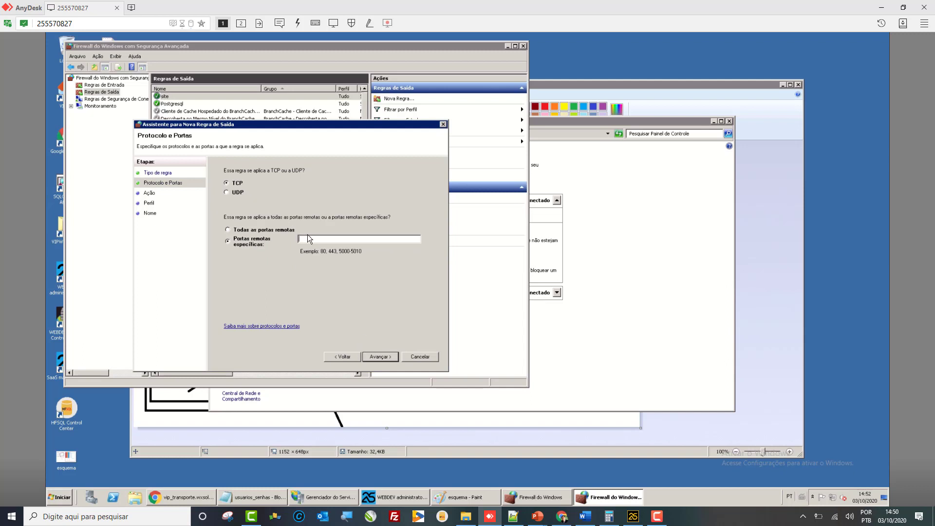
left_click(384, 357)
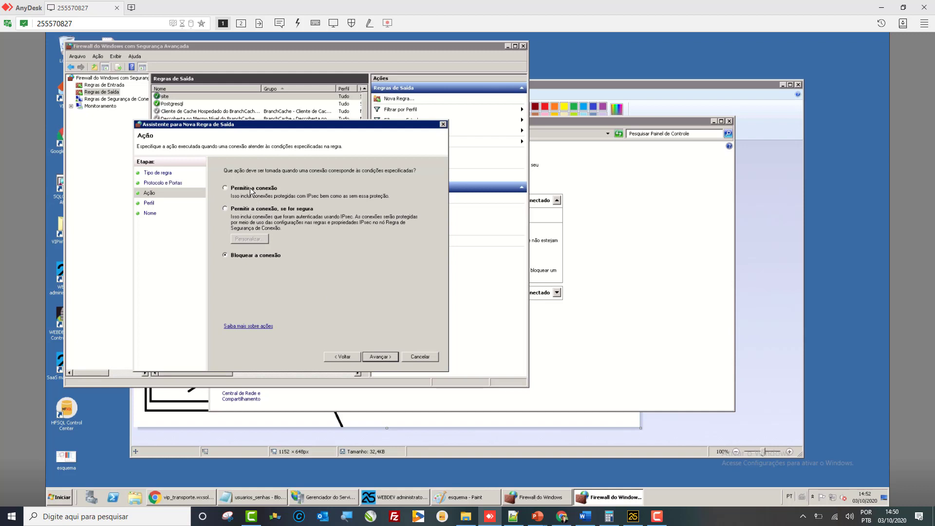
left_click(386, 356)
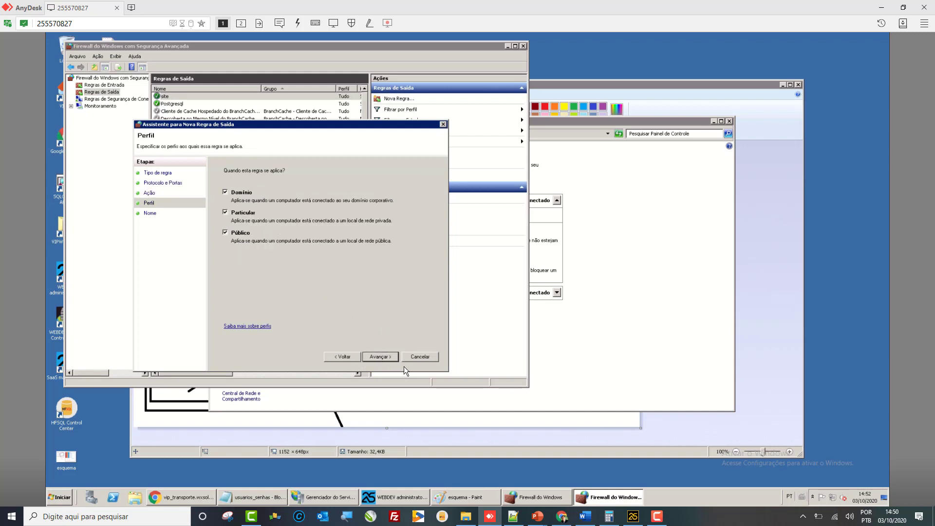
left_click(372, 358)
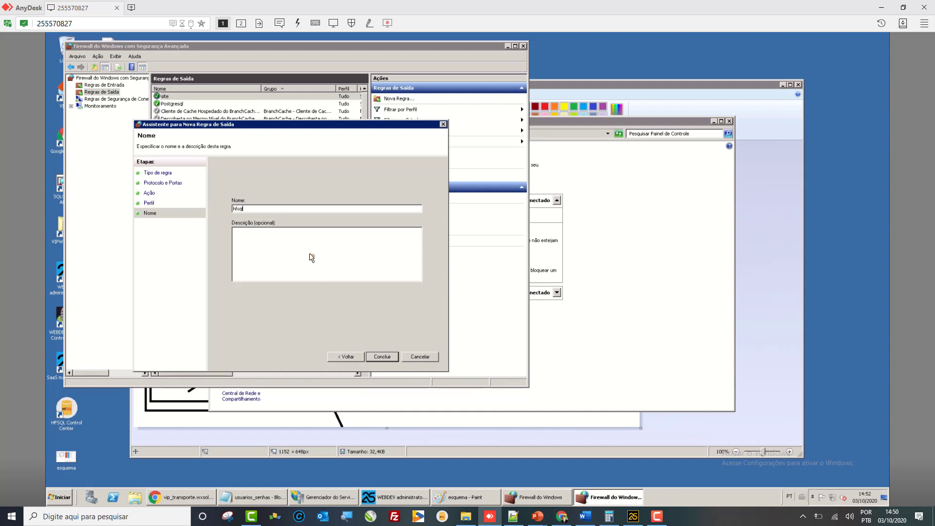
left_click(388, 357)
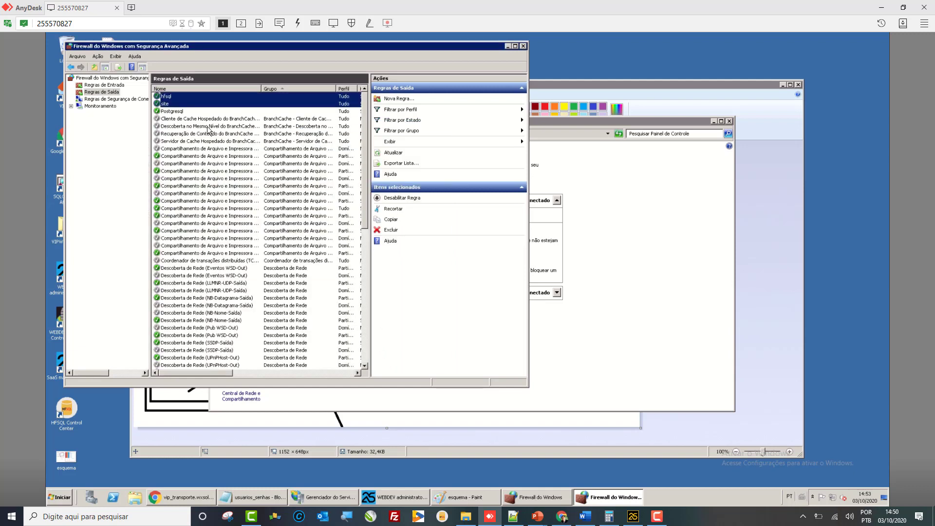
- Close the advanced firewall window and the Firewall do Windows page to return to the esquema diagram
left_click(200, 105)
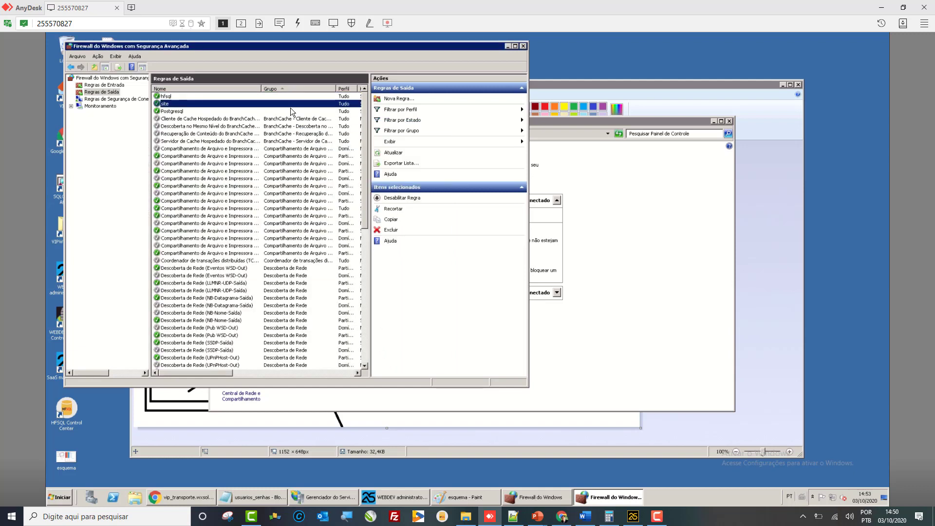
left_click(246, 111)
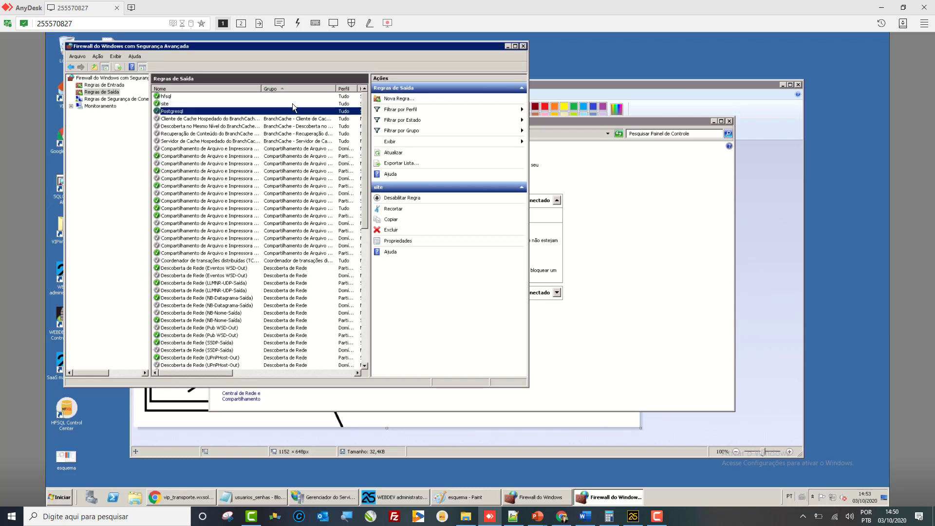
left_click(524, 45)
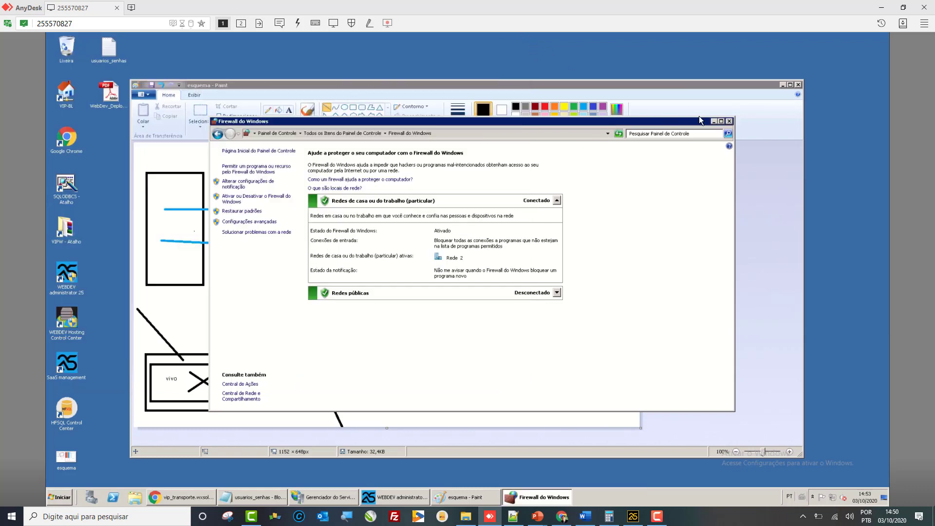
left_click(729, 121)
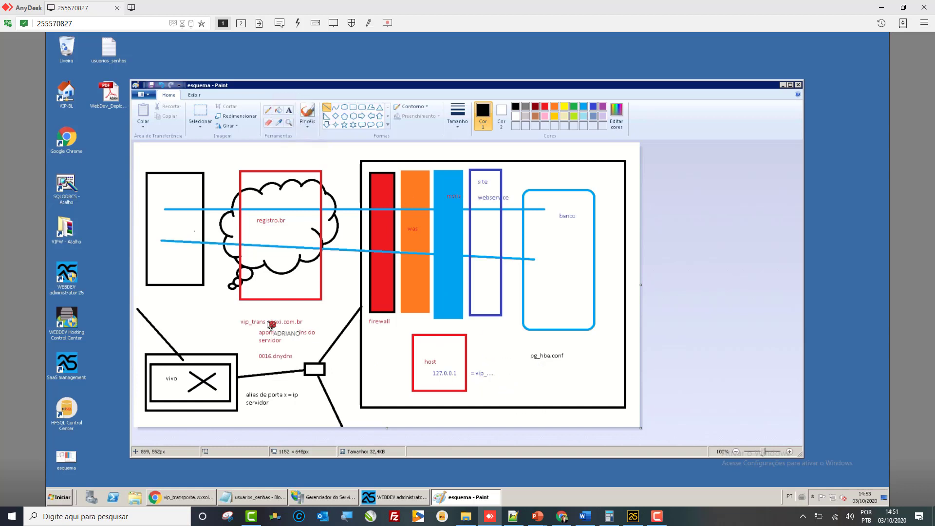
- Switch to Chrome and search Google Images for "interfaCe modem wifi d-link telas" in a new tab
left_click(174, 498)
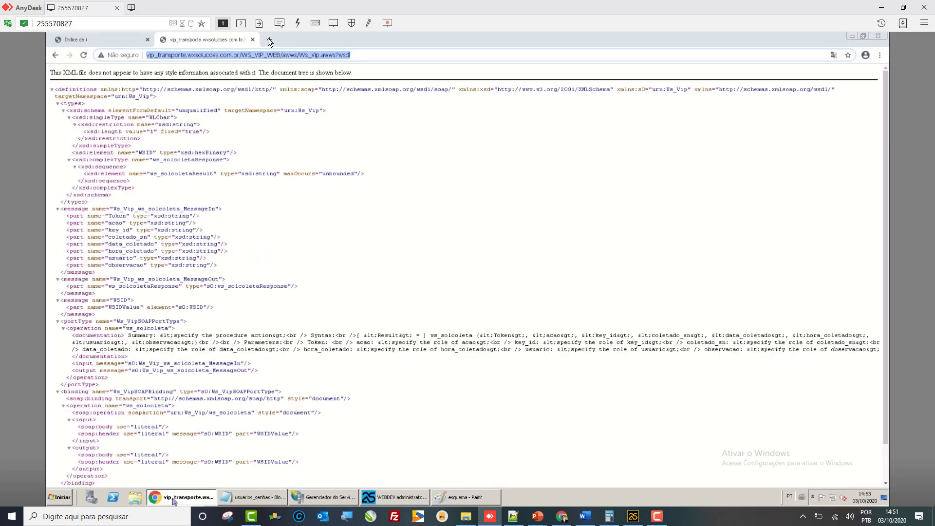
left_click(268, 39)
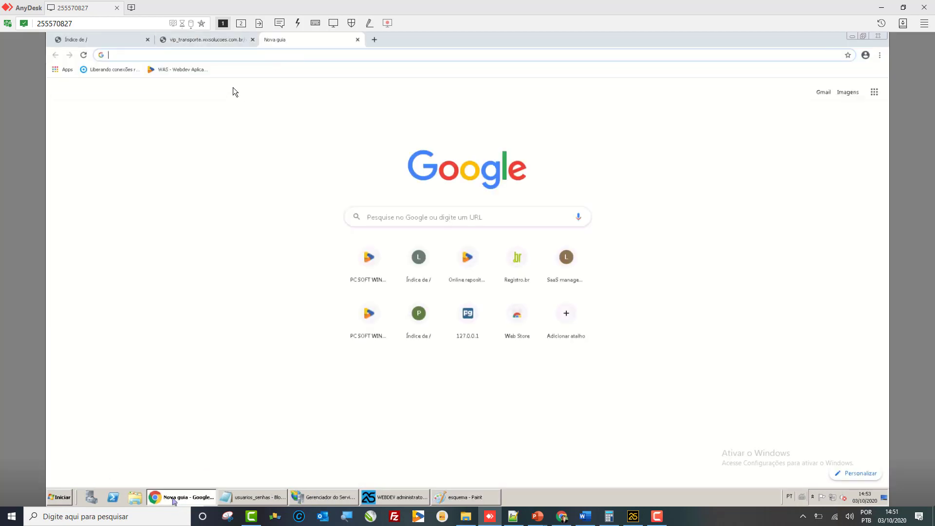
type("int")
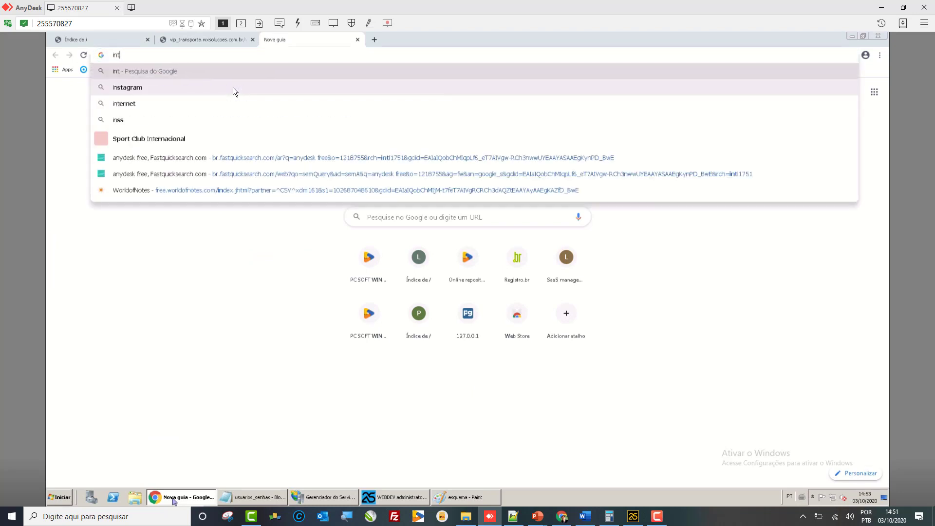
type("erfaCe ")
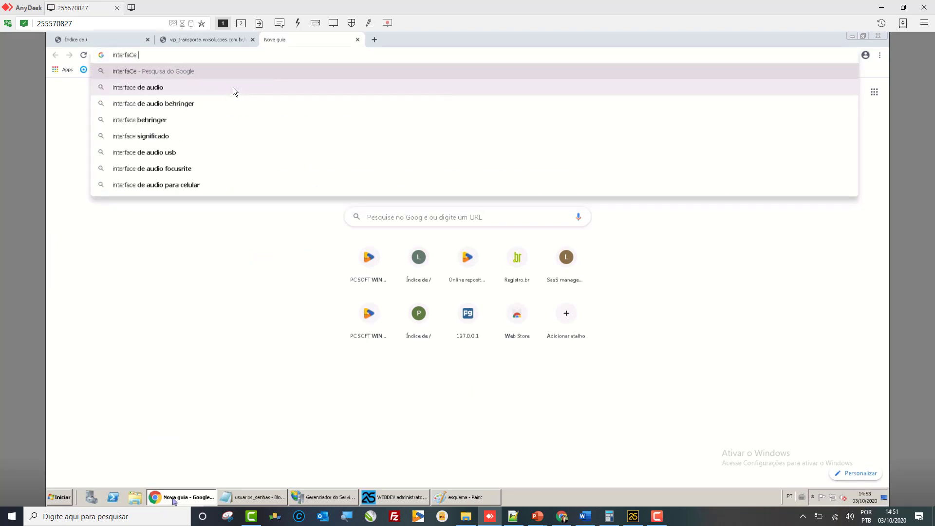
type("modem wifi ")
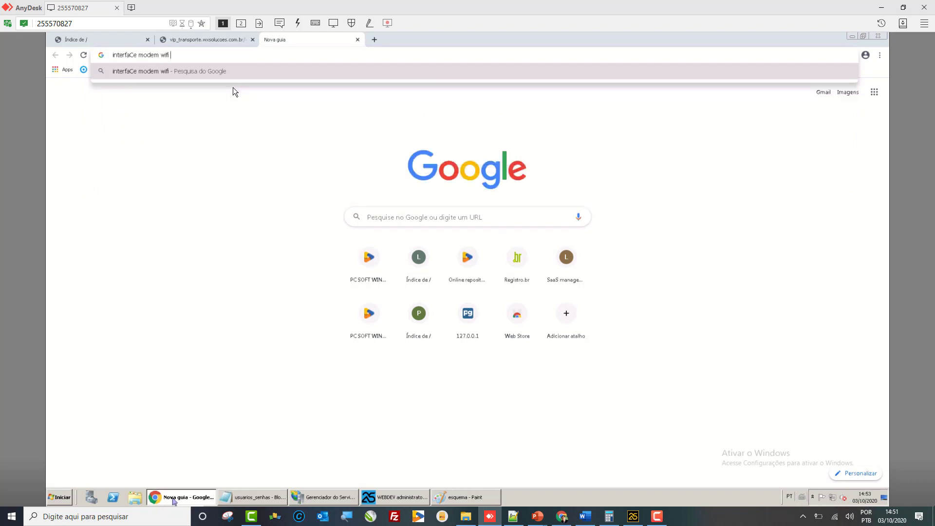
type("d-link ")
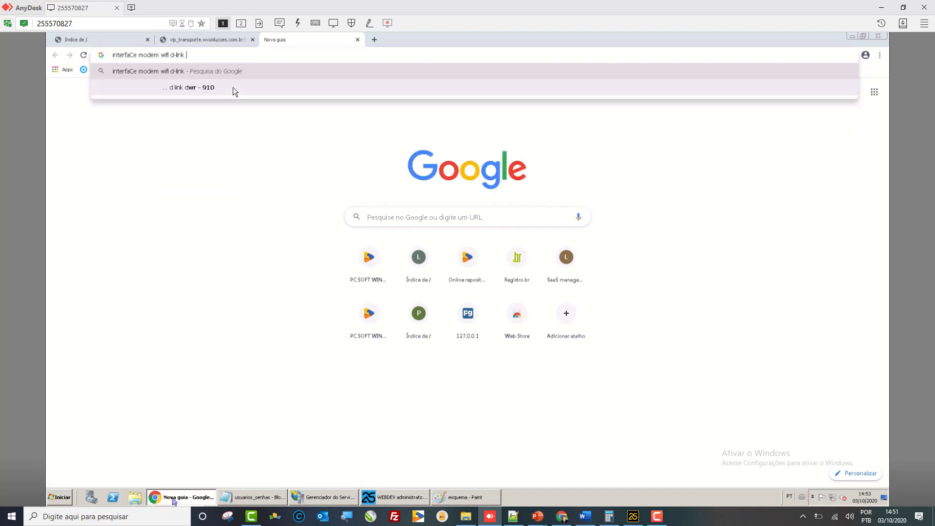
type("telas")
key("Return")
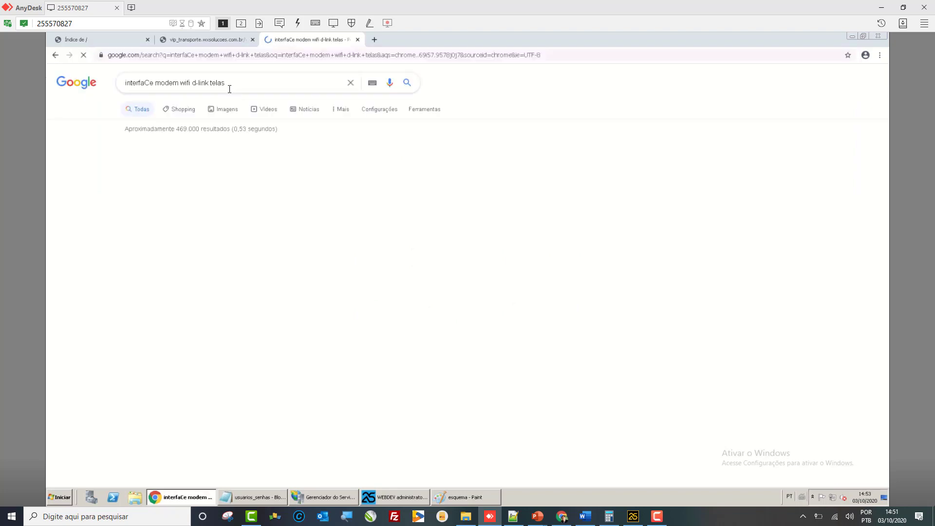
left_click(223, 109)
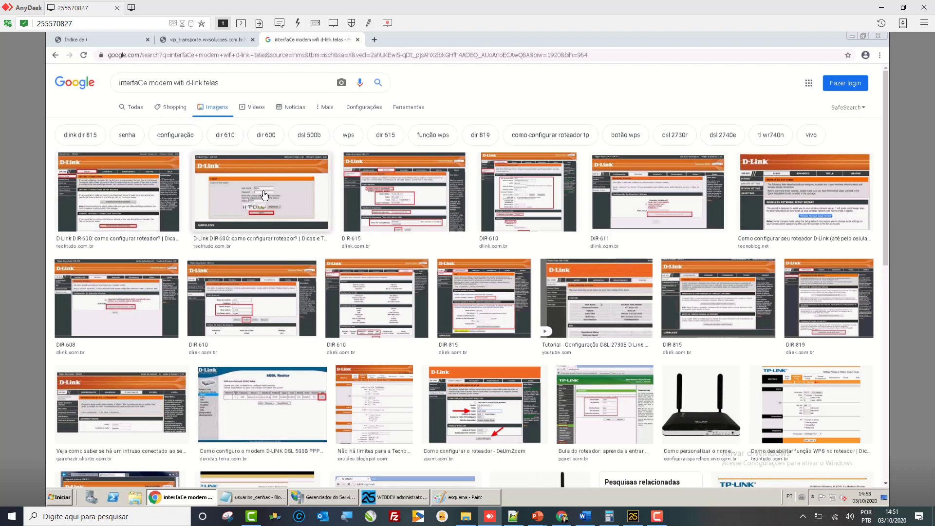
- Preview the D-Link DIR-600 setup screenshot and browse the image results and related images for router configuration screens
left_click(103, 192)
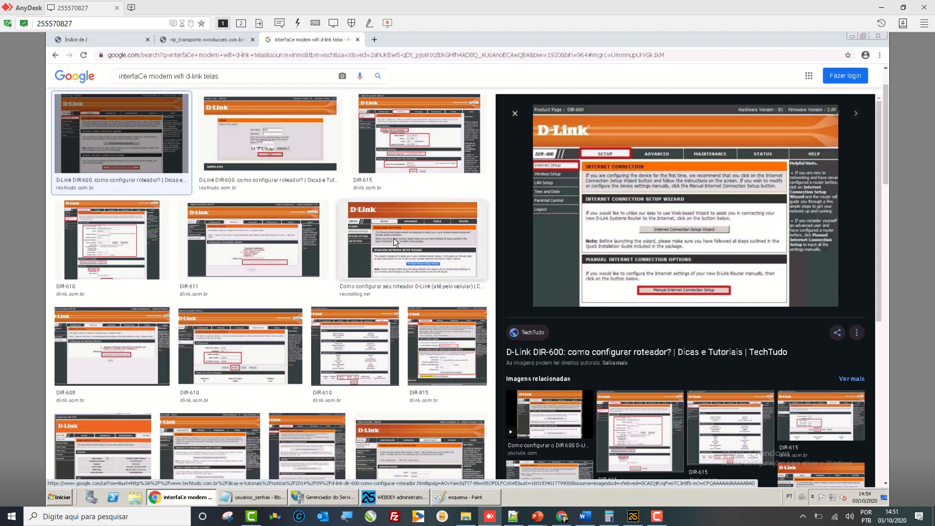
scroll(345, 343, "down", 10)
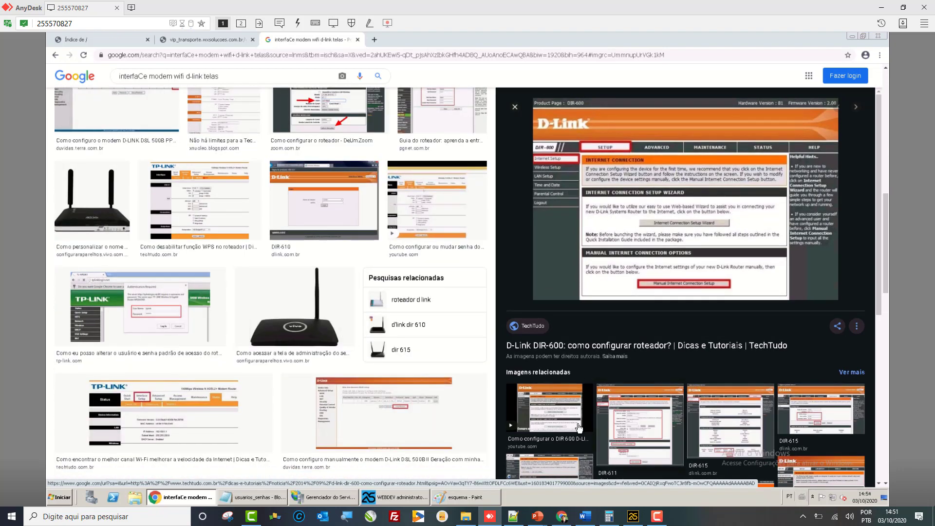
scroll(578, 428, "down", 1)
scroll(579, 428, "down", 5)
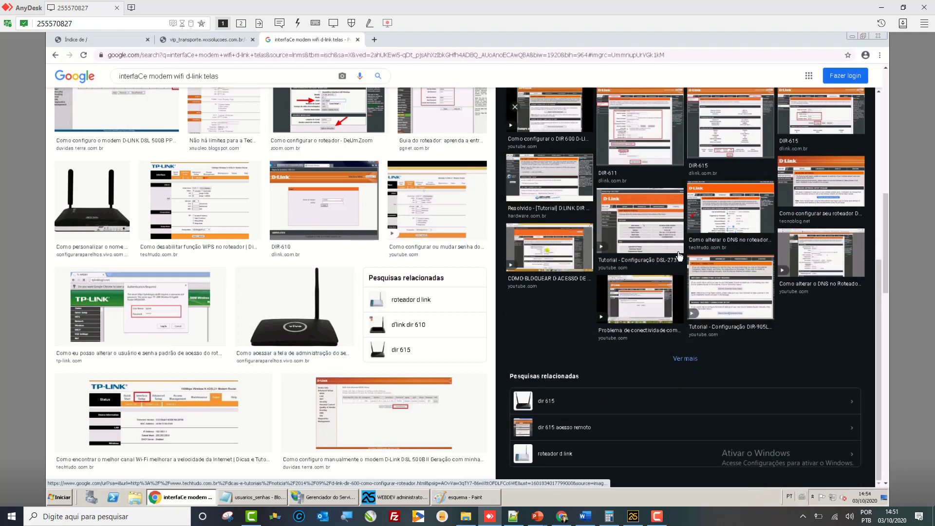
- Preview the D-Link DSL-2730E, Dsl 2740e and TP-Link WAN status screenshots while browsing the image results for router configuration screens
left_click(653, 231)
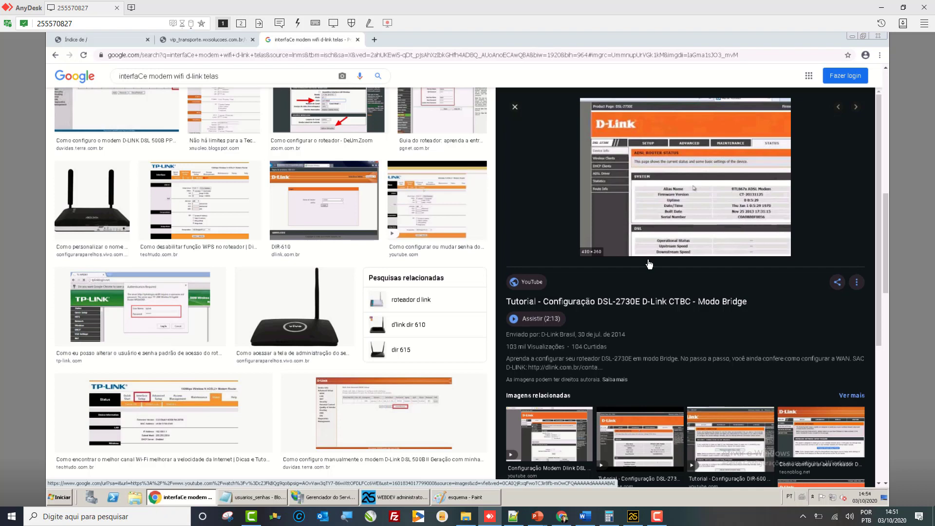
scroll(633, 349, "down", 1)
scroll(633, 349, "down", 3)
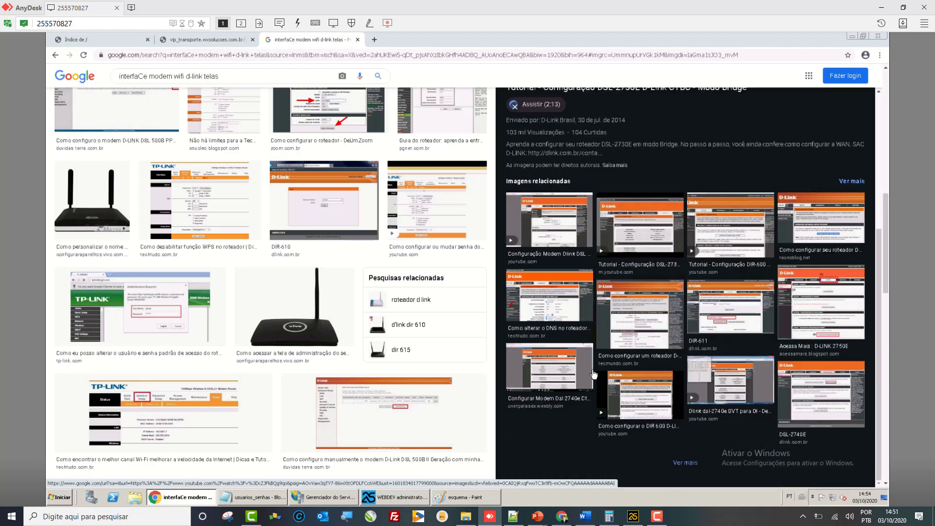
left_click(555, 373)
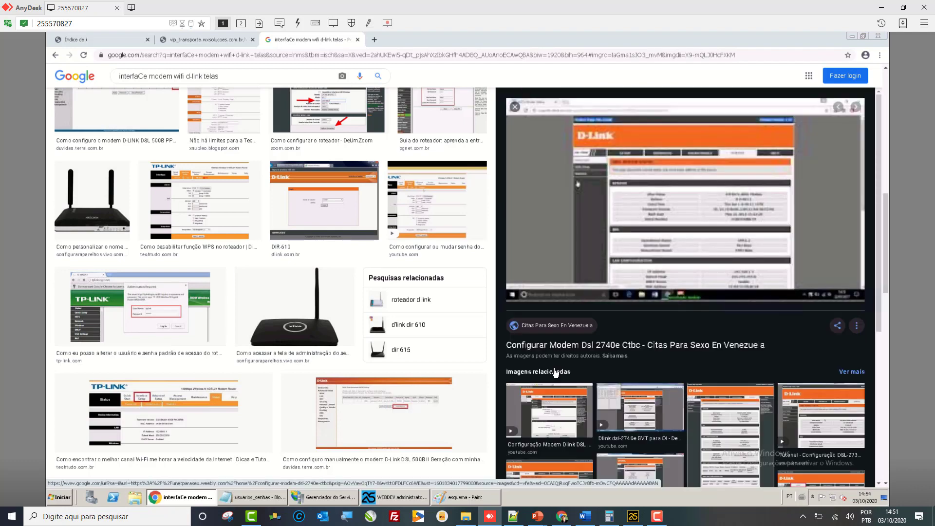
scroll(555, 368, "down", 4)
scroll(555, 369, "down", 10)
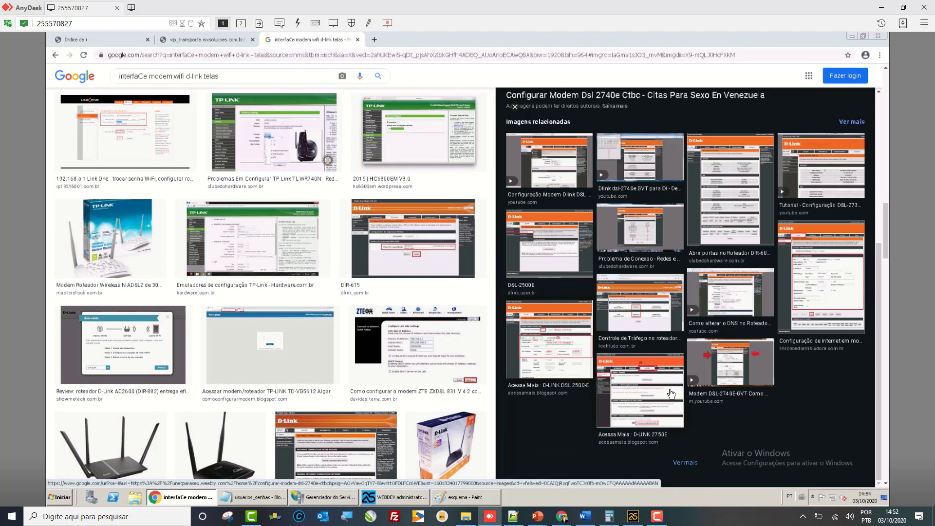
scroll(672, 393, "down", 5)
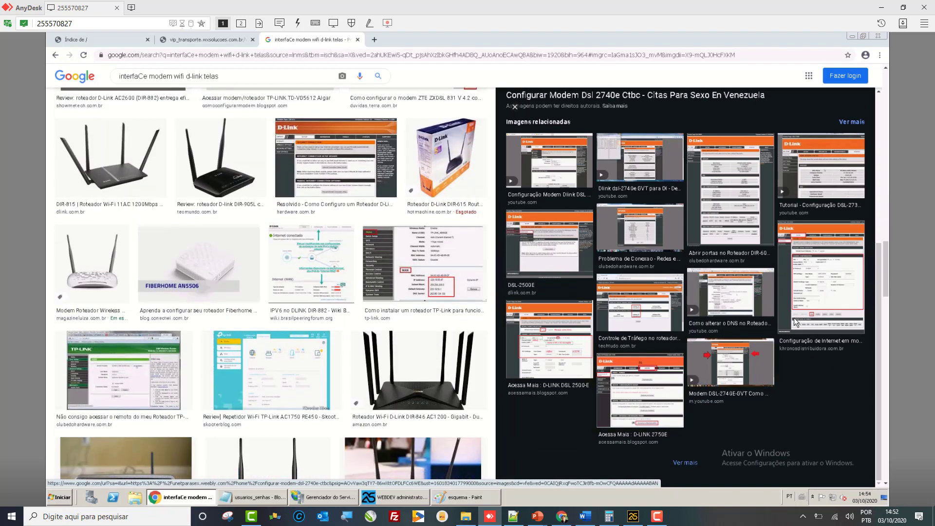
left_click(442, 282)
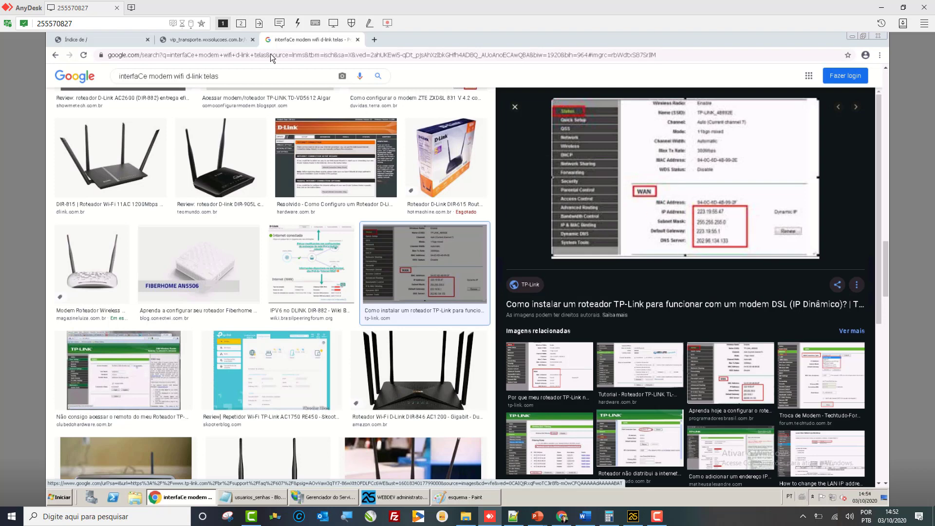
- Close the image search tab, go back to the Ws_Vip service page, and minimize Chrome to return to the esquema diagram
left_click(358, 39)
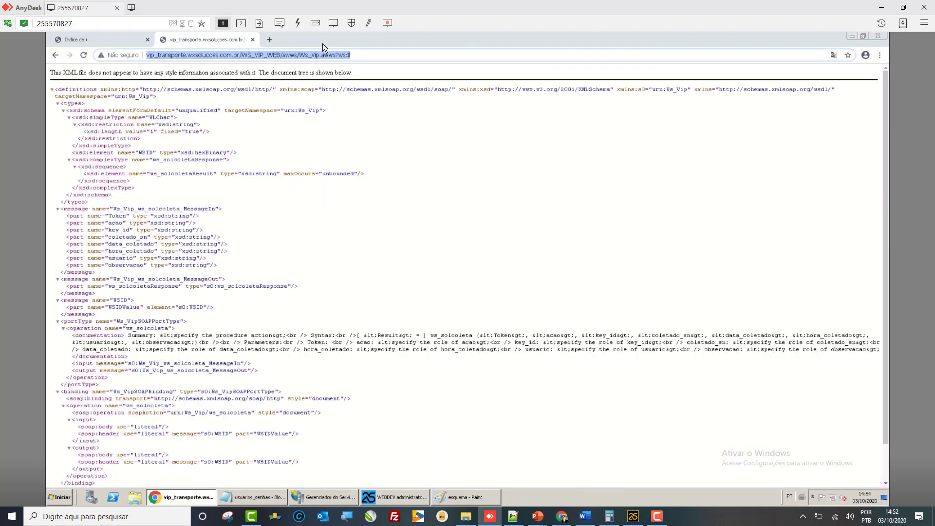
left_click(56, 54)
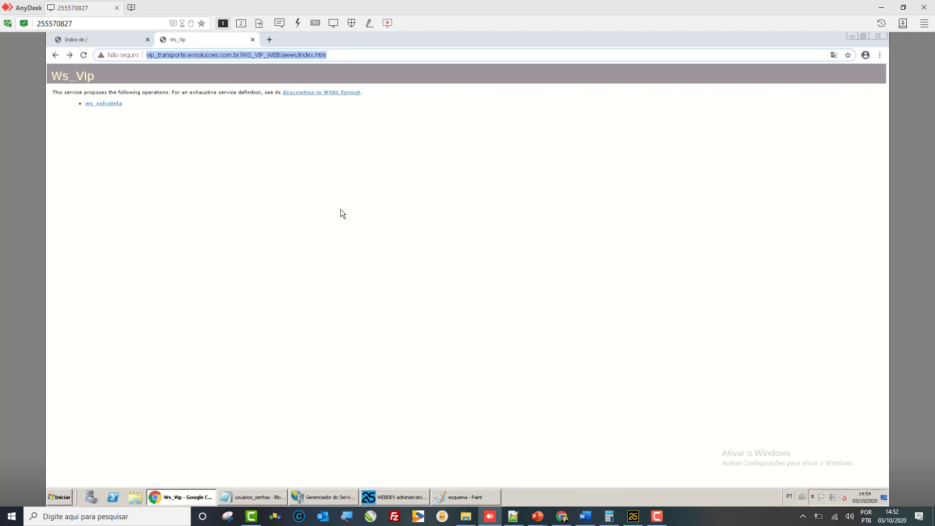
left_click(852, 35)
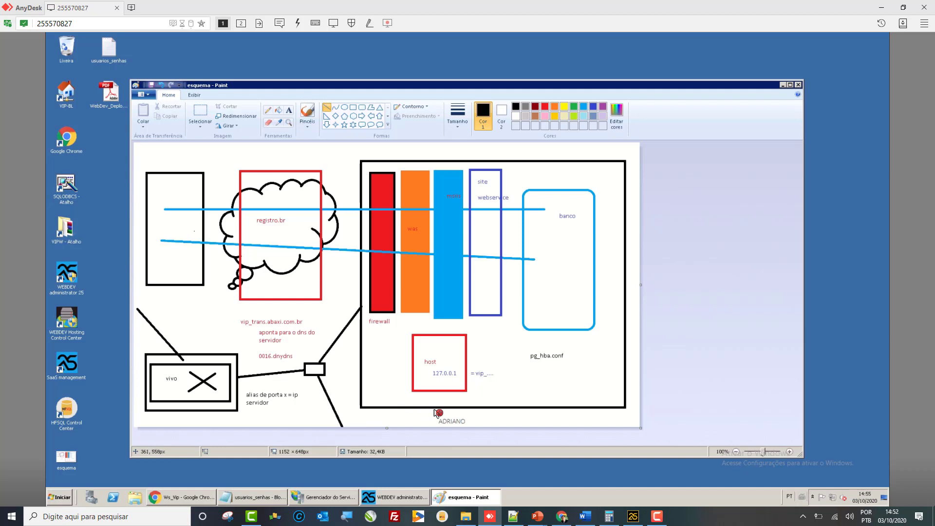
- Undo a stray line and add the text "80/81 = 192.168.0.1" below the "alias de porta x = ip servidor" note
left_click_drag(292, 388, 312, 391)
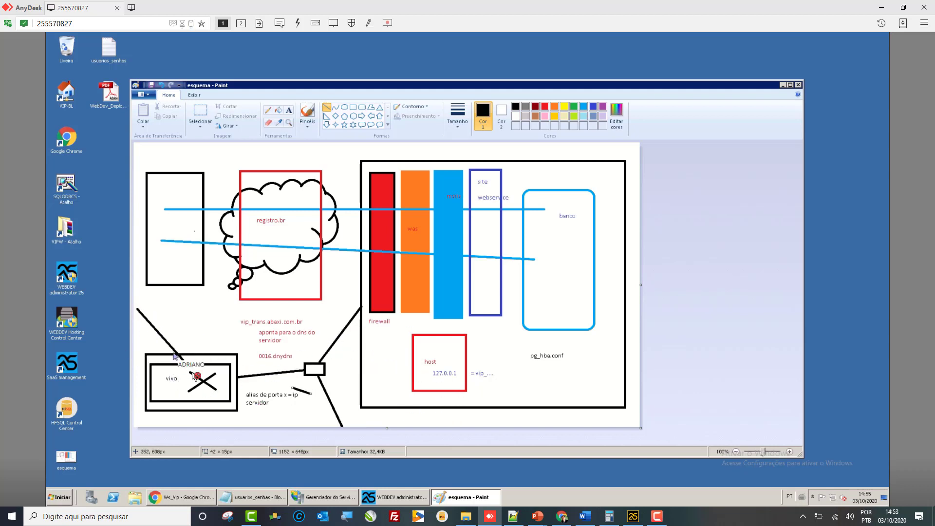
key("ctrl+z")
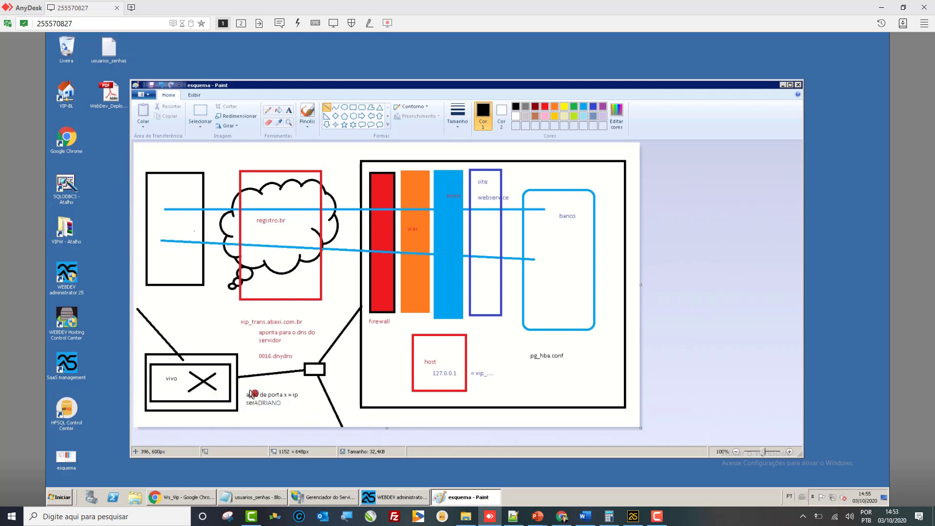
left_click(289, 111)
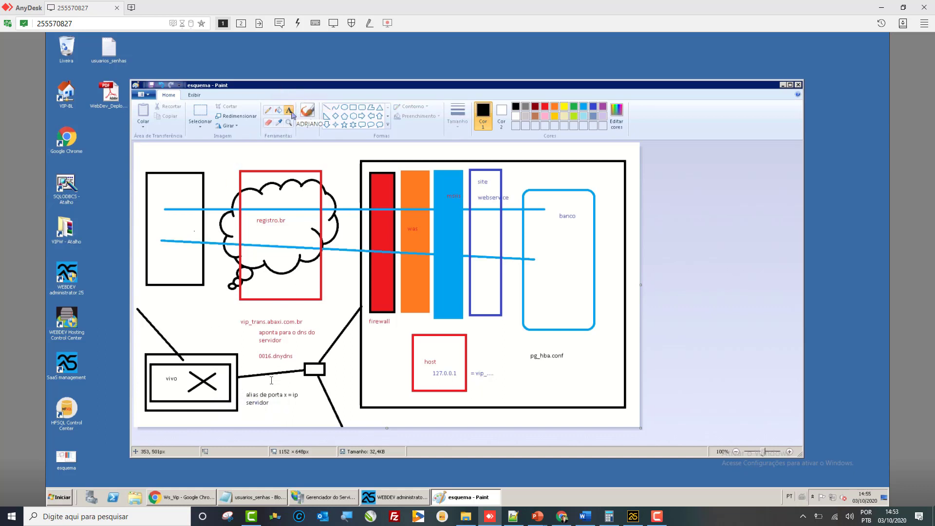
left_click(243, 414)
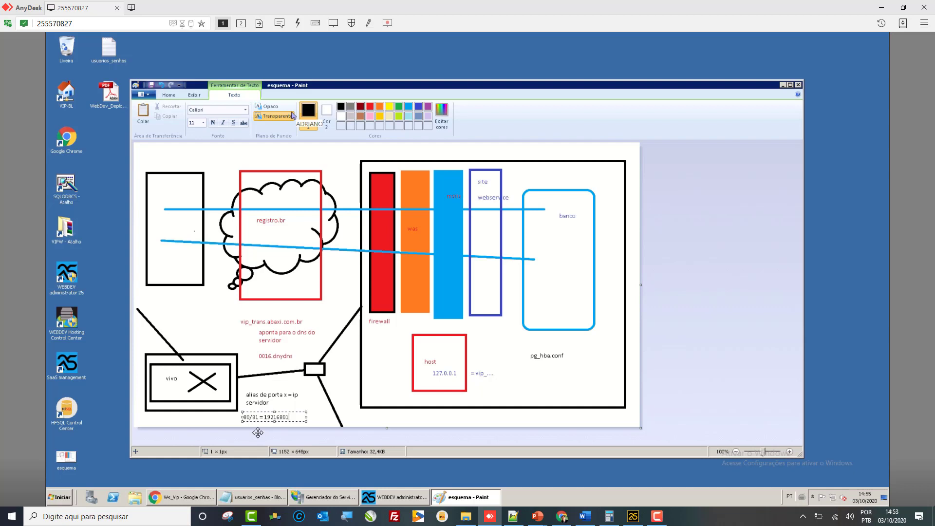
key("shift+Left")
key("shift+Left")
type(".")
left_click(315, 412)
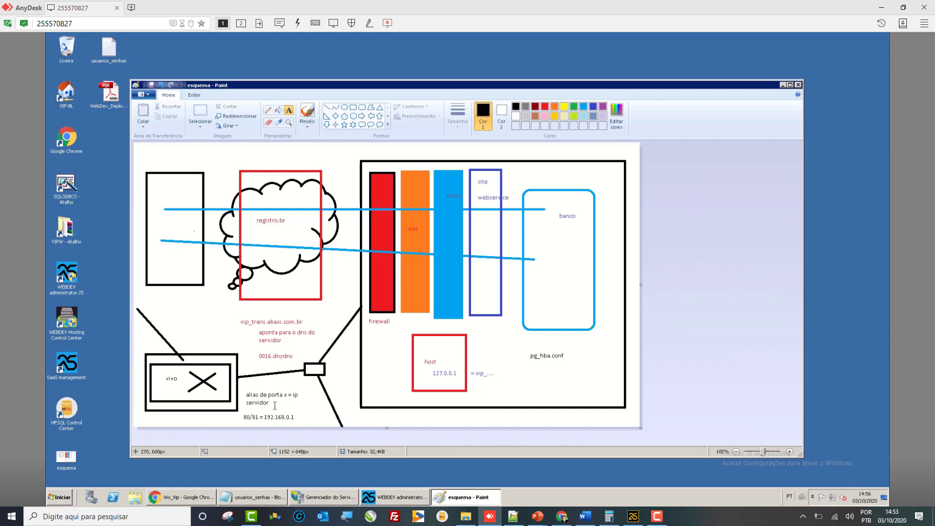
- Add the text "no-ip" just above the 0016.dnydns label in the diagram
left_click(253, 349)
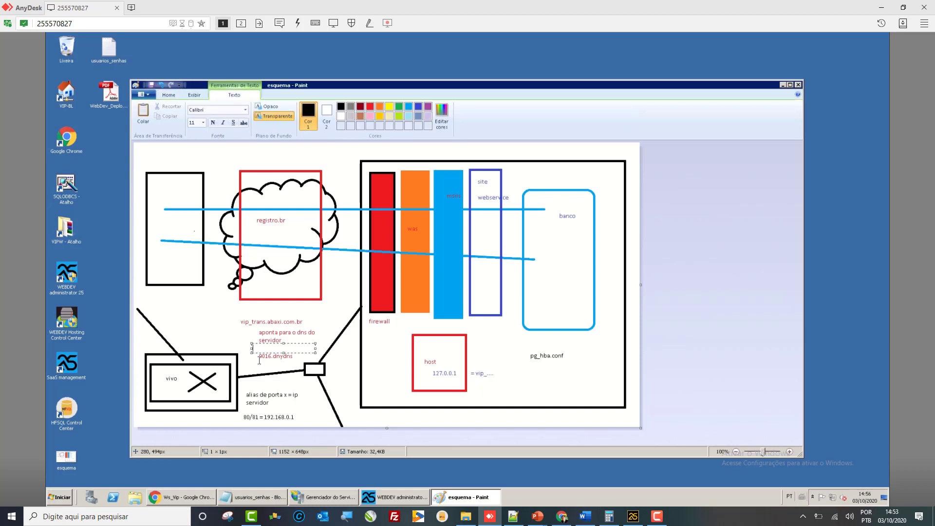
type("no-ip")
left_click(279, 378)
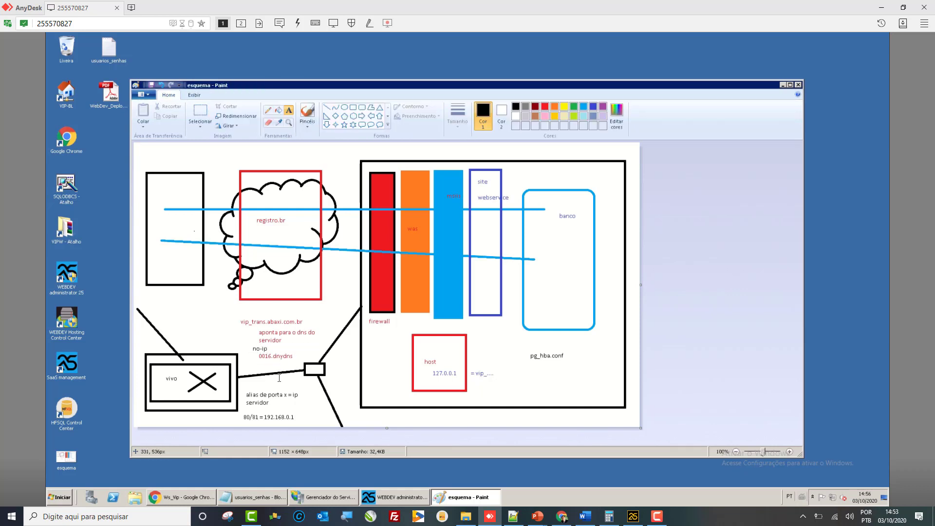
left_click(279, 379)
left_click(256, 400)
- Switch to IIS Manager, browse the Default Web Site on port 80, and minimize the browser to return to the manager
left_click(315, 496)
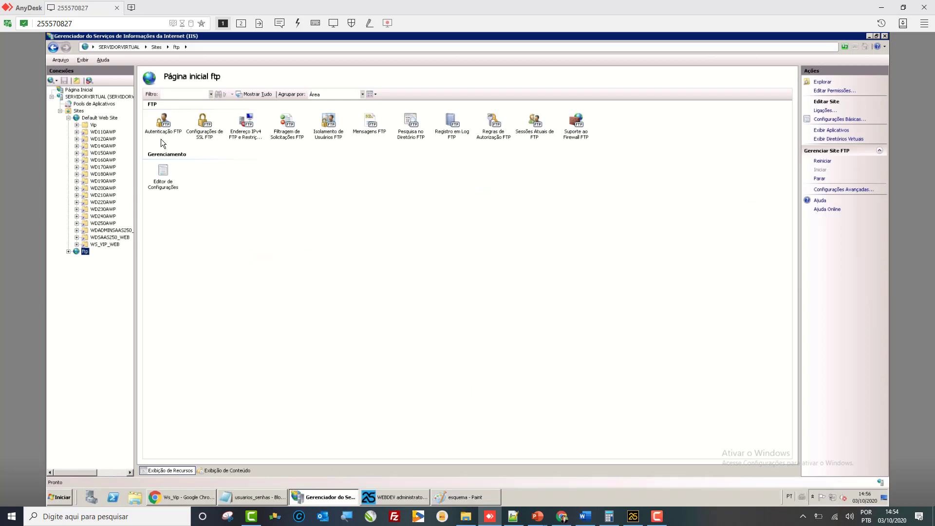
left_click(96, 118)
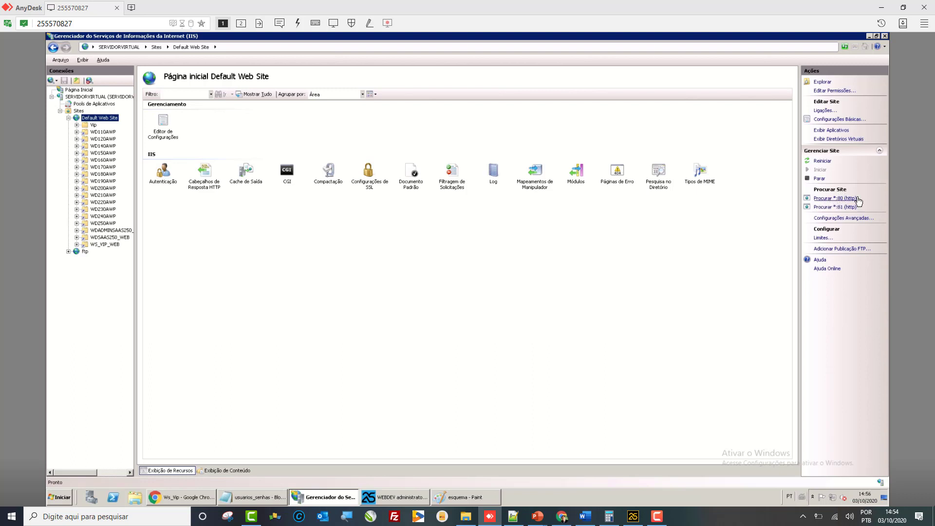
left_click(851, 198)
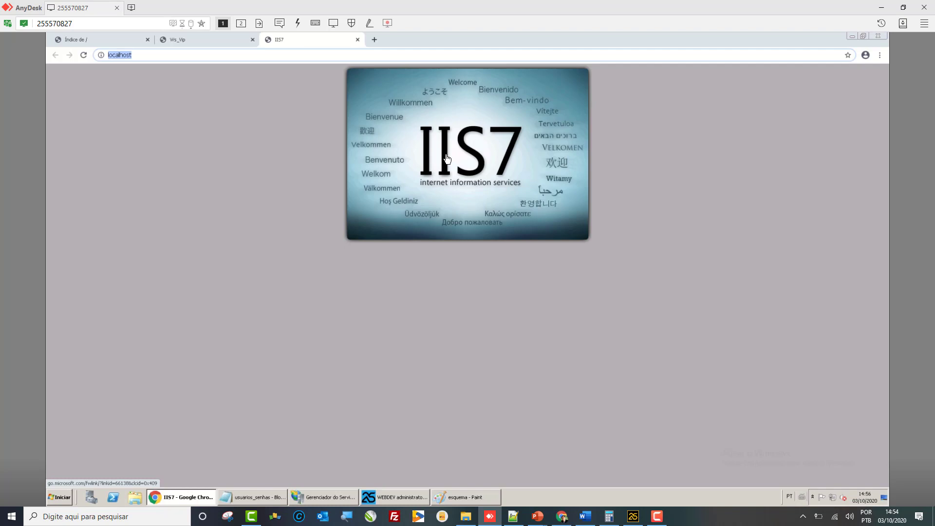
left_click(852, 37)
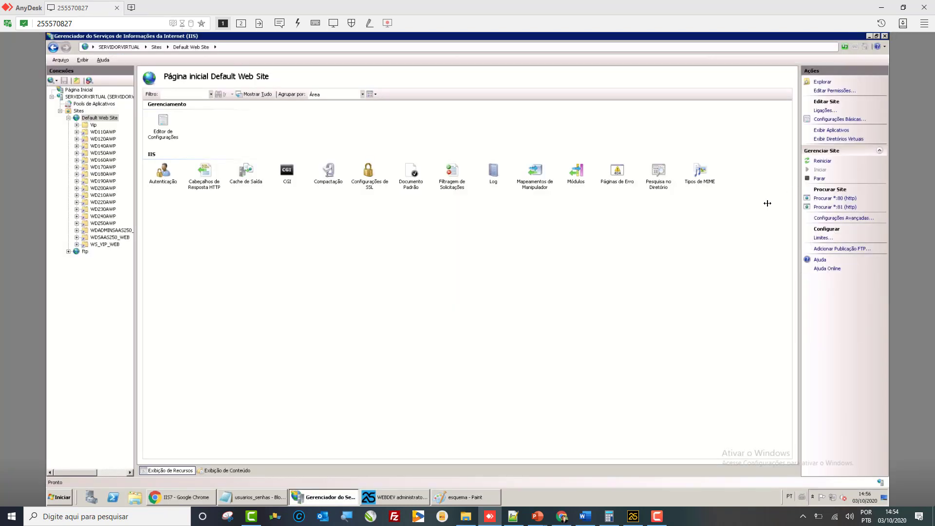
- Show the contents of C:\inetpub\wwwroot in Windows Explorer and switch back to the localhost page in Chrome
left_click(139, 500)
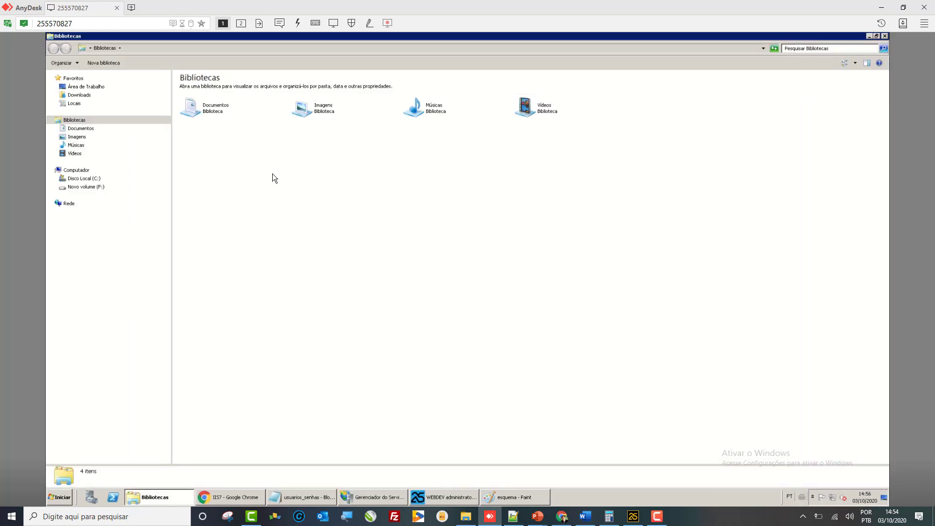
left_click(100, 181)
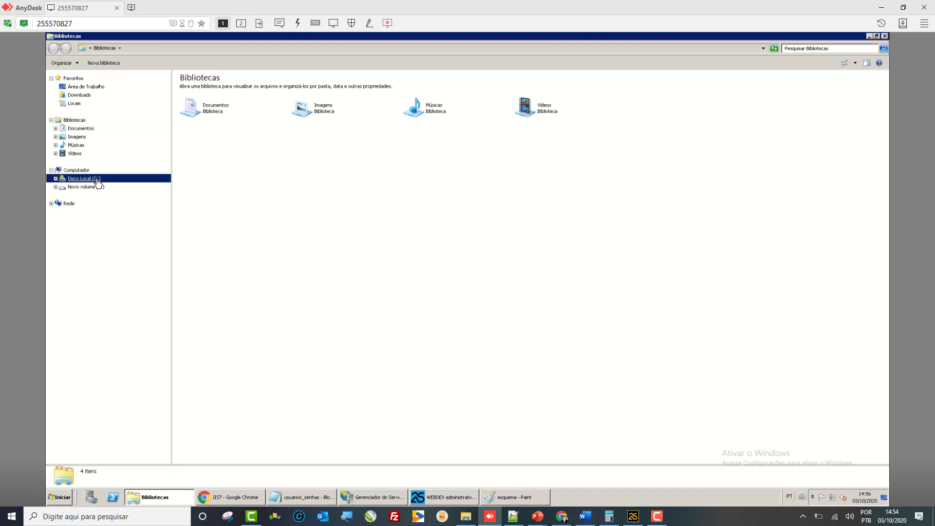
double_click(200, 107)
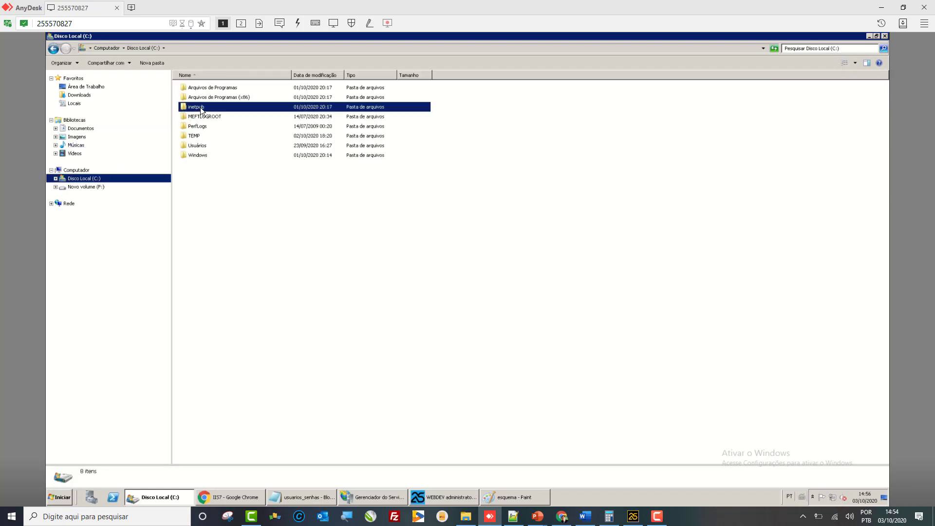
double_click(198, 136)
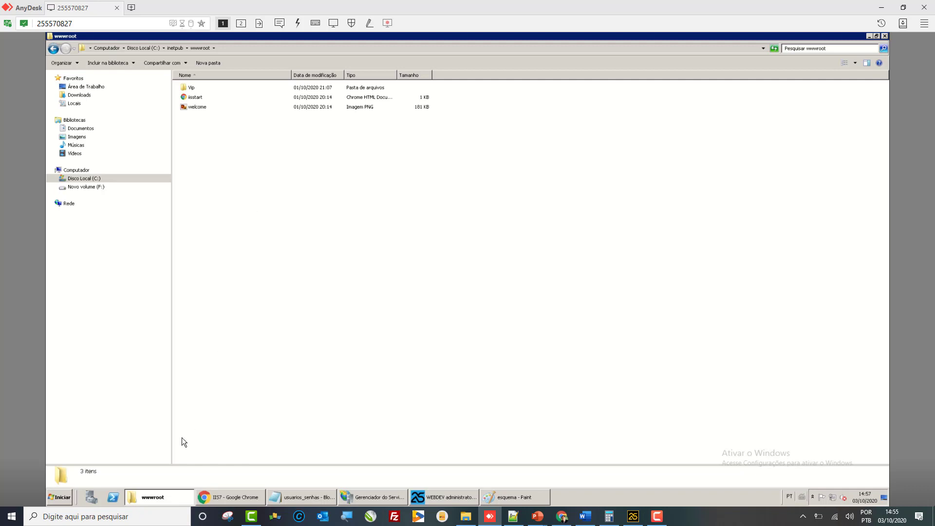
left_click(224, 494)
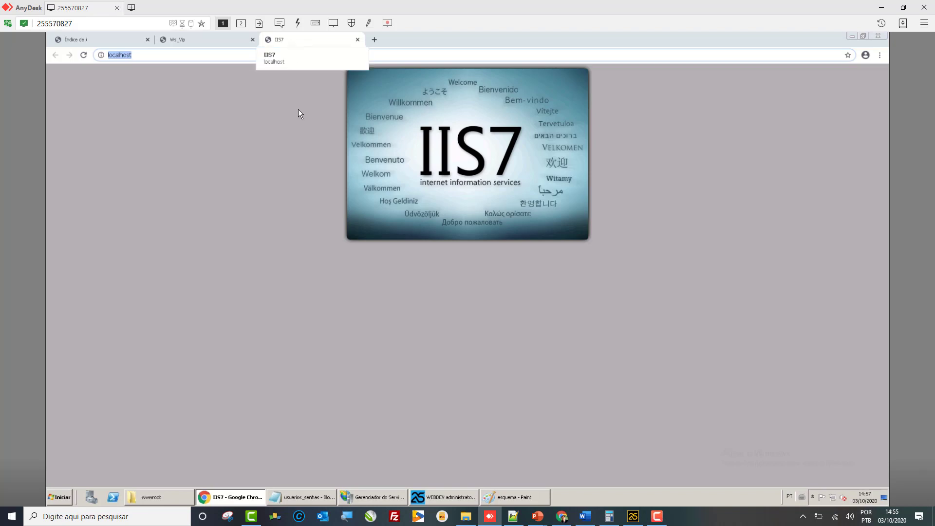
left_click(282, 124)
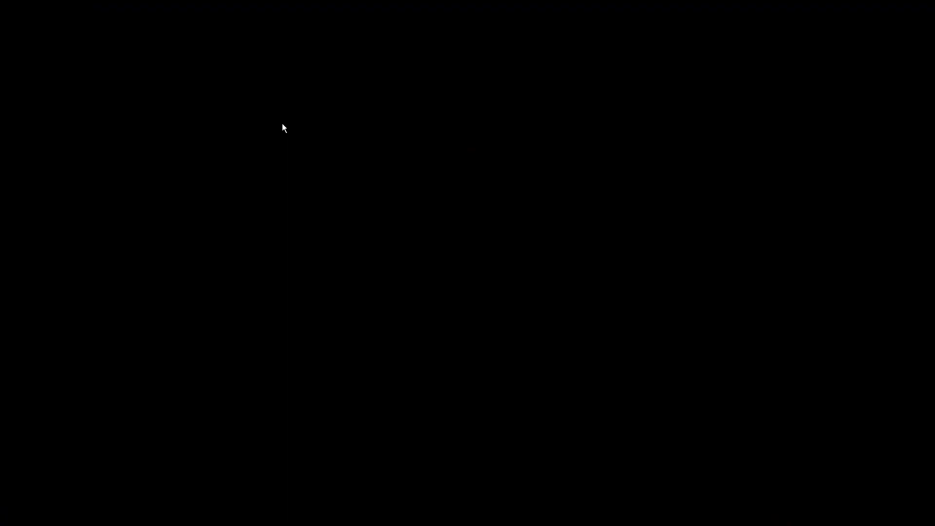
key("super+l")
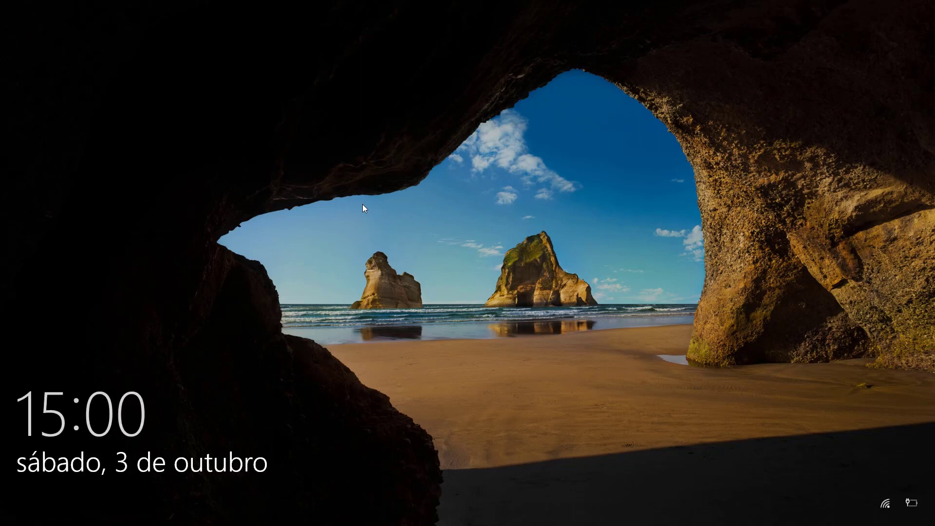
left_click(365, 208)
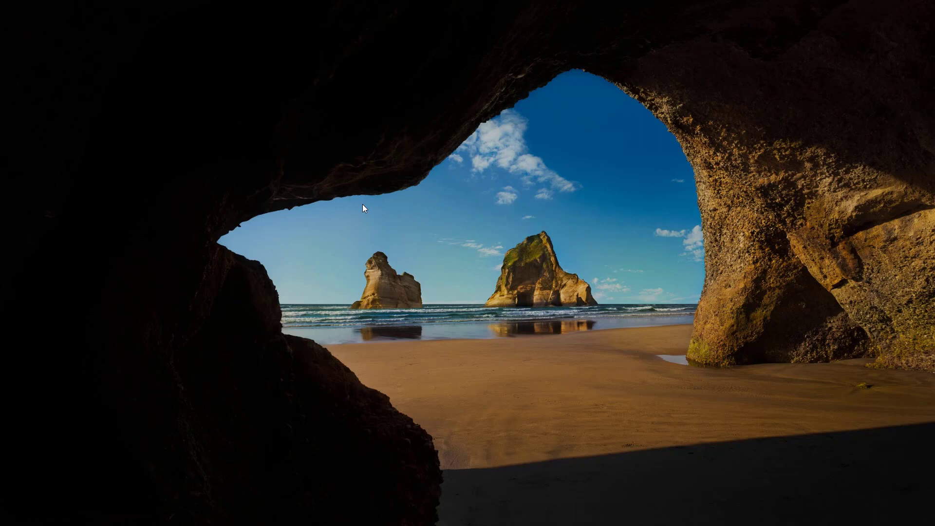